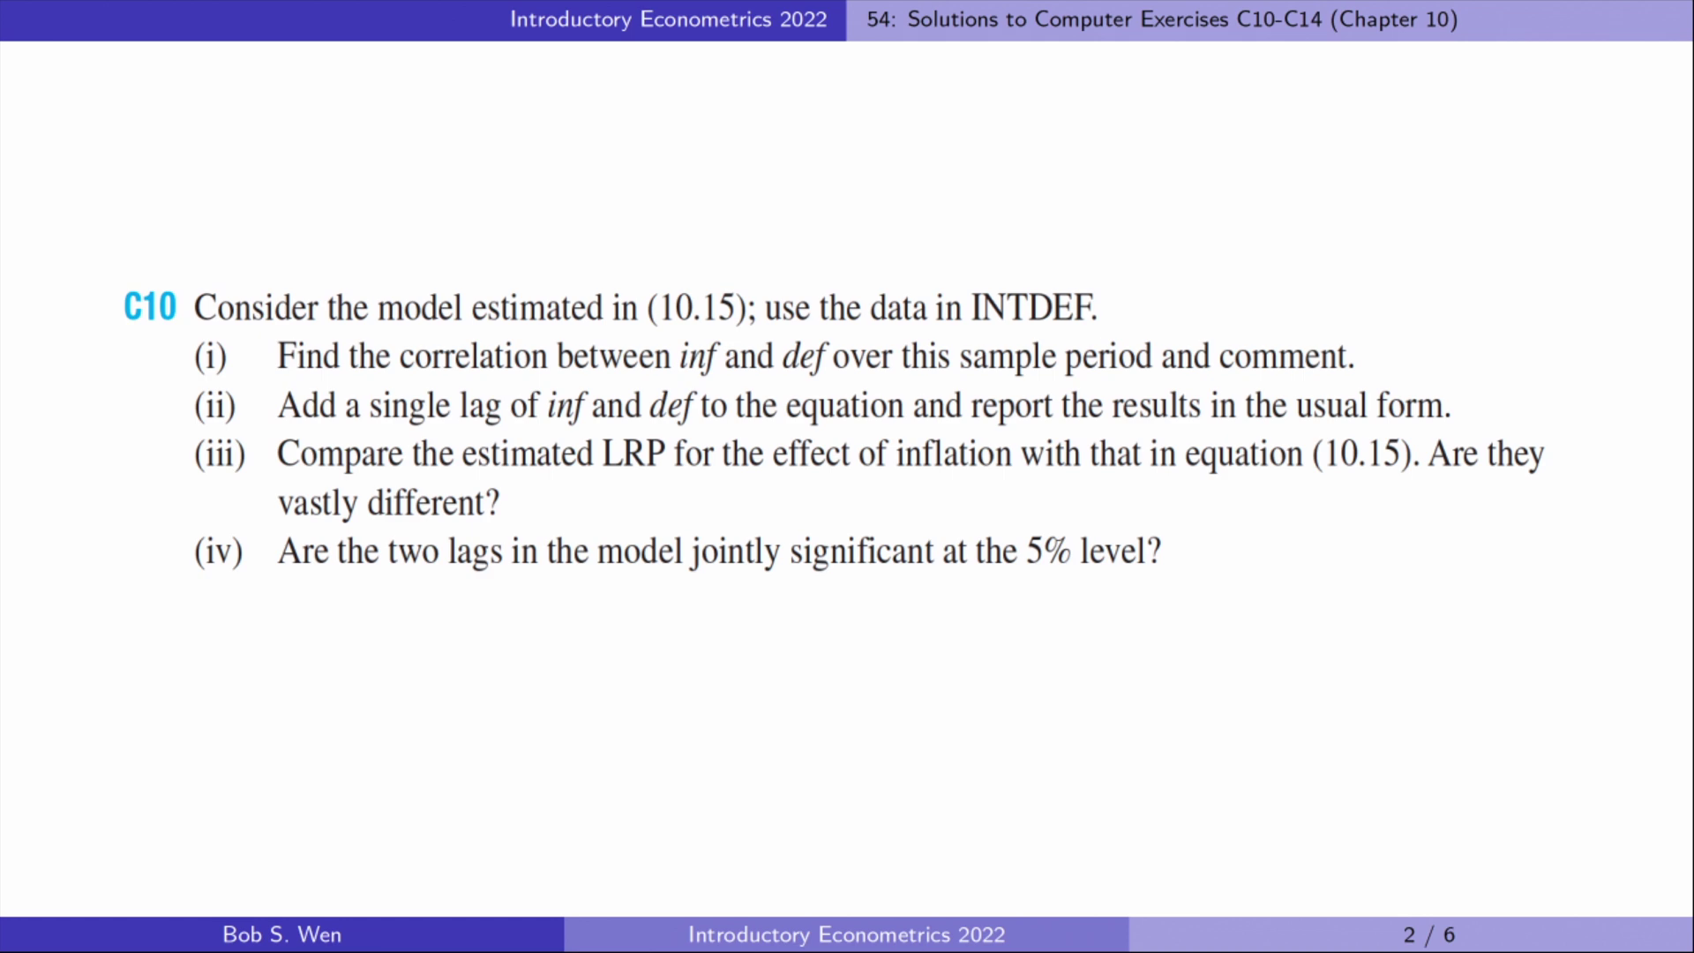
Run the do-file's setup lines and the C10 lines that load and describe INTDEF.dta
drag(1004, 85, 1002, 635)
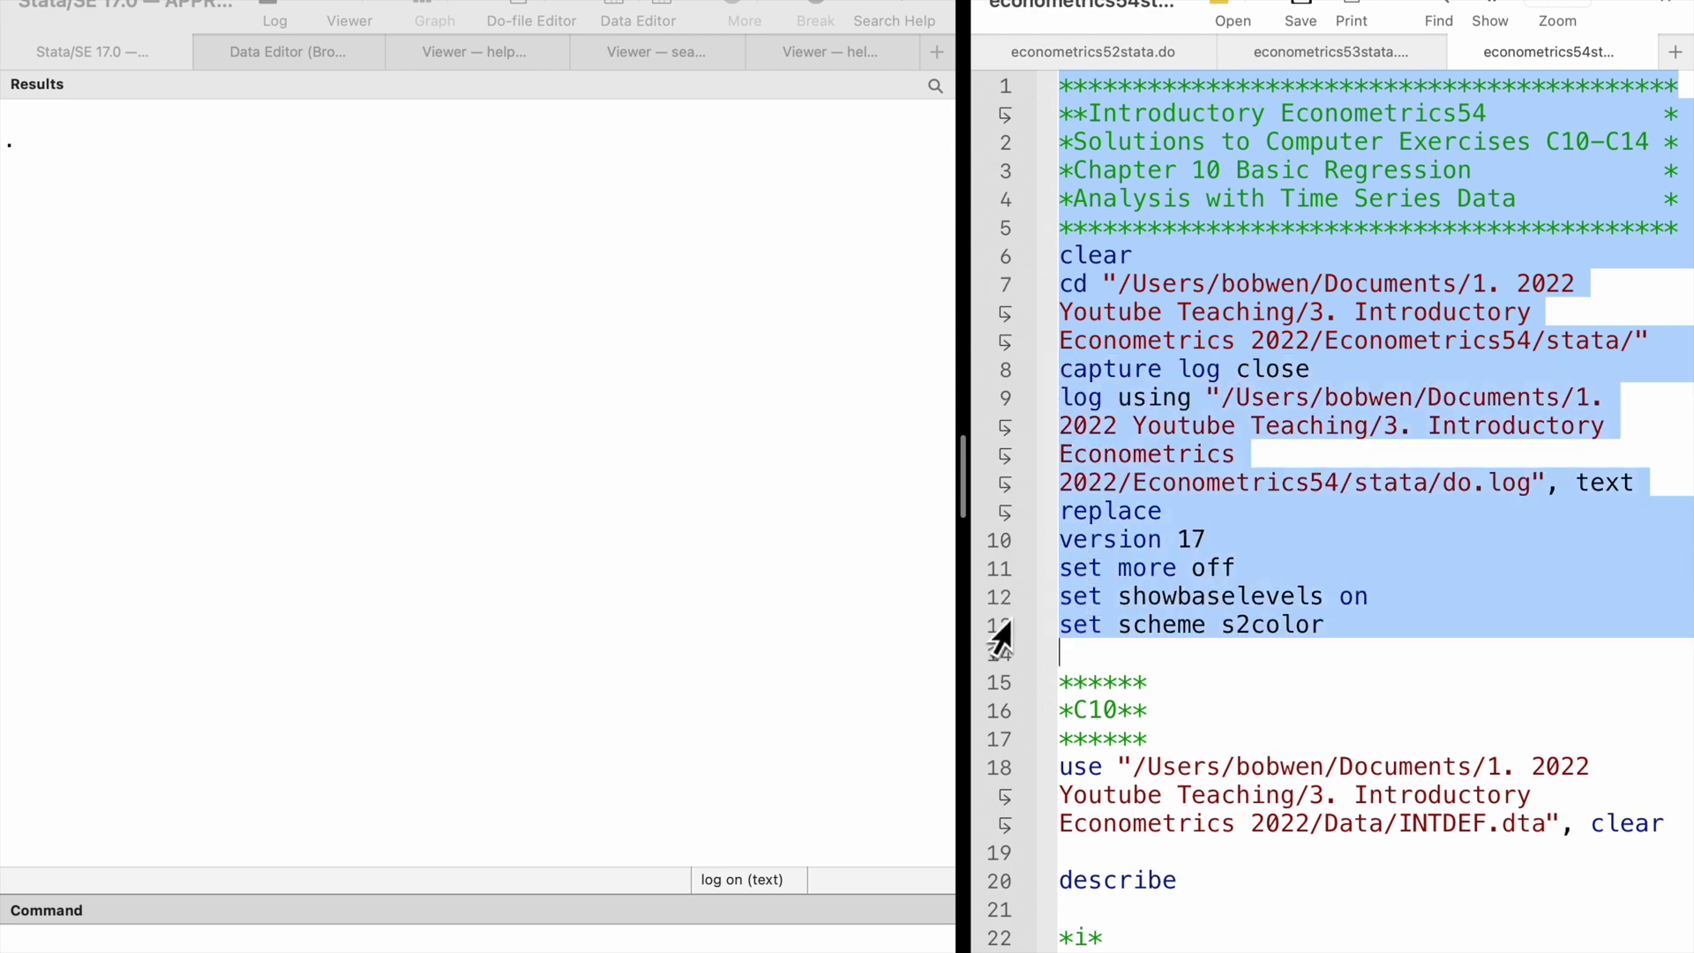
key(super+shift+d)
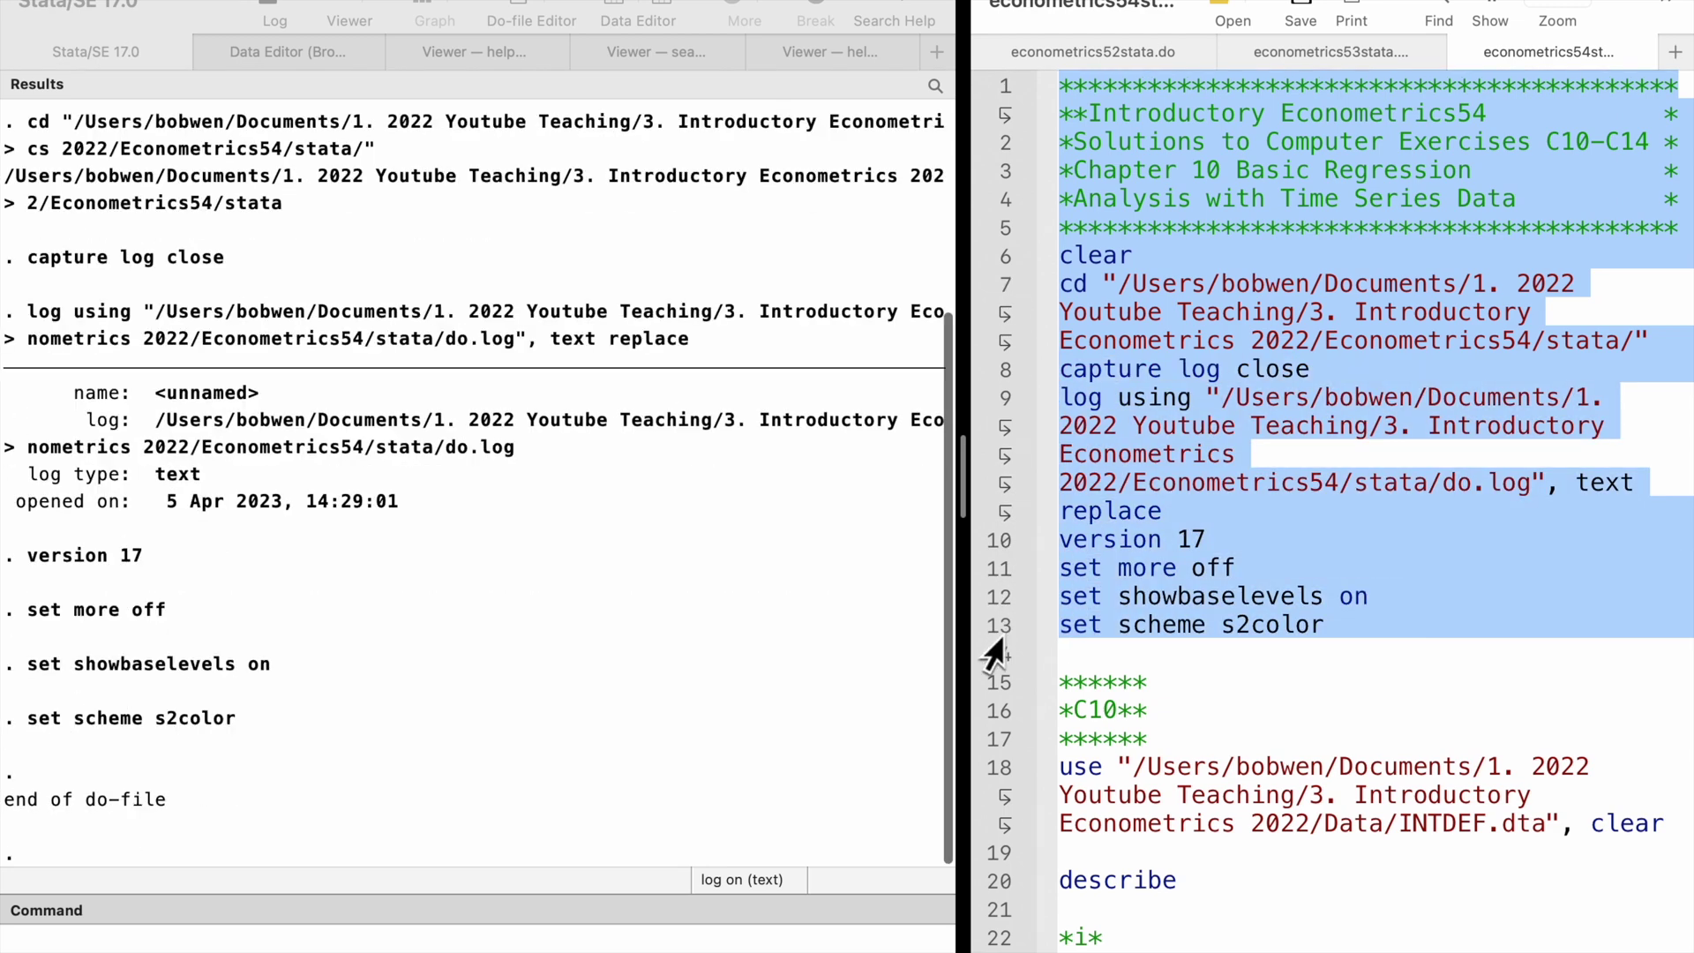
scroll(1080, 651, down, 5)
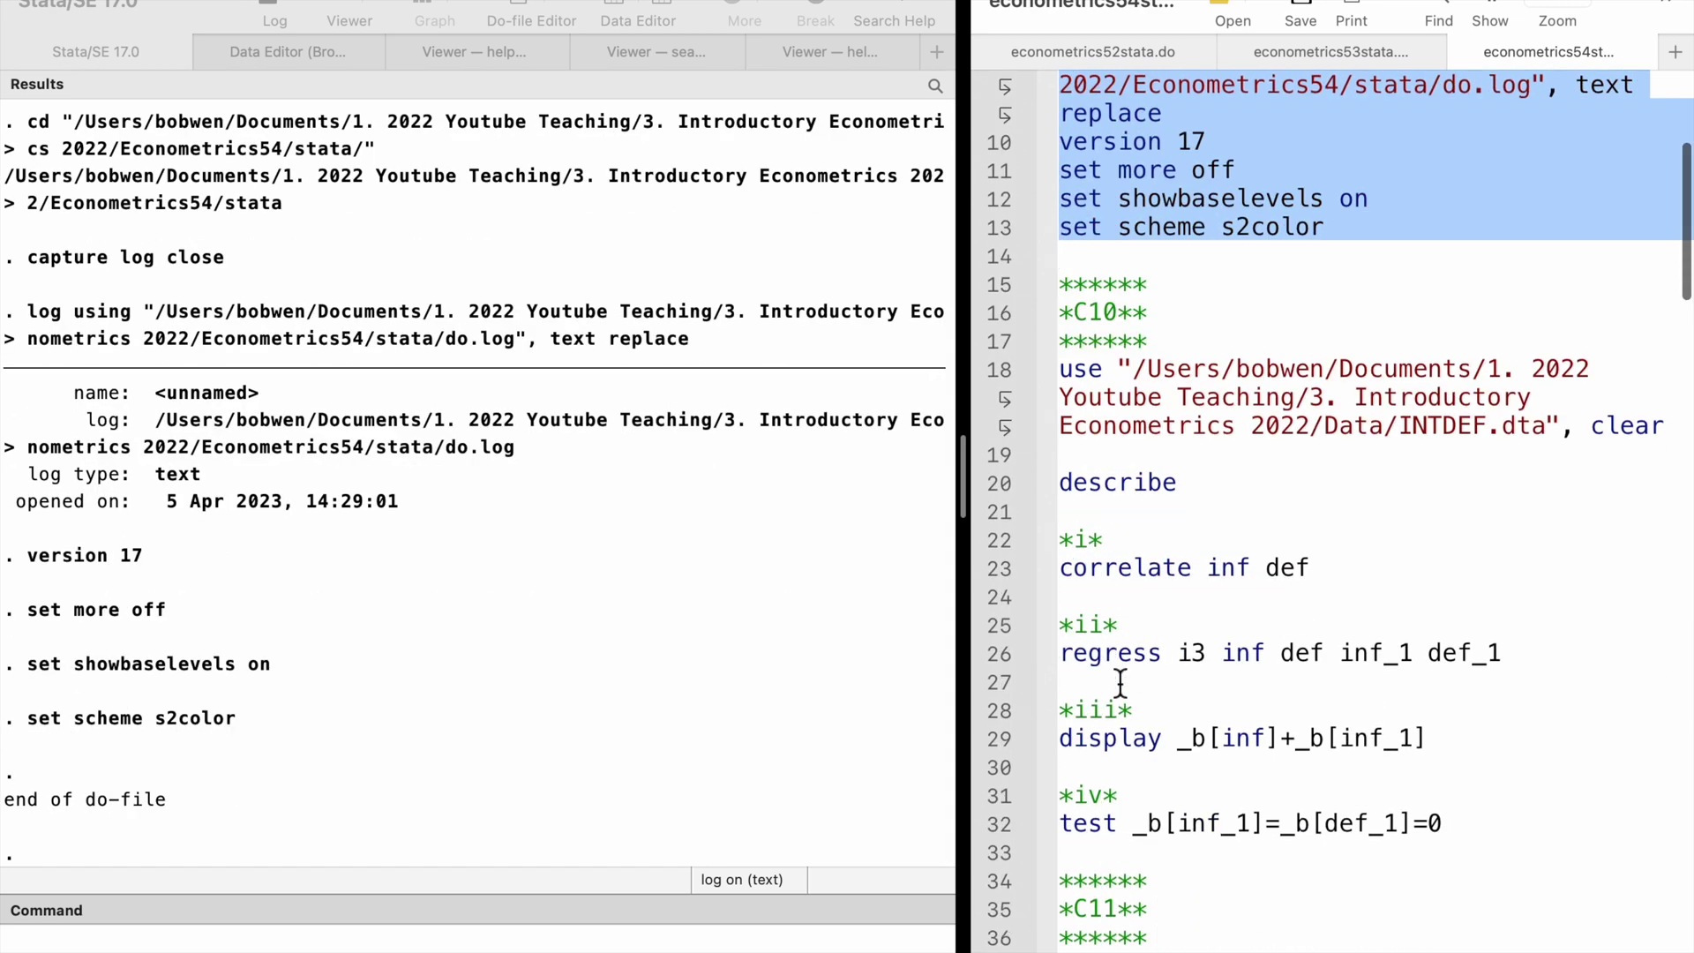
click(994, 305)
drag(995, 310, 992, 494)
key(super+shift+d)
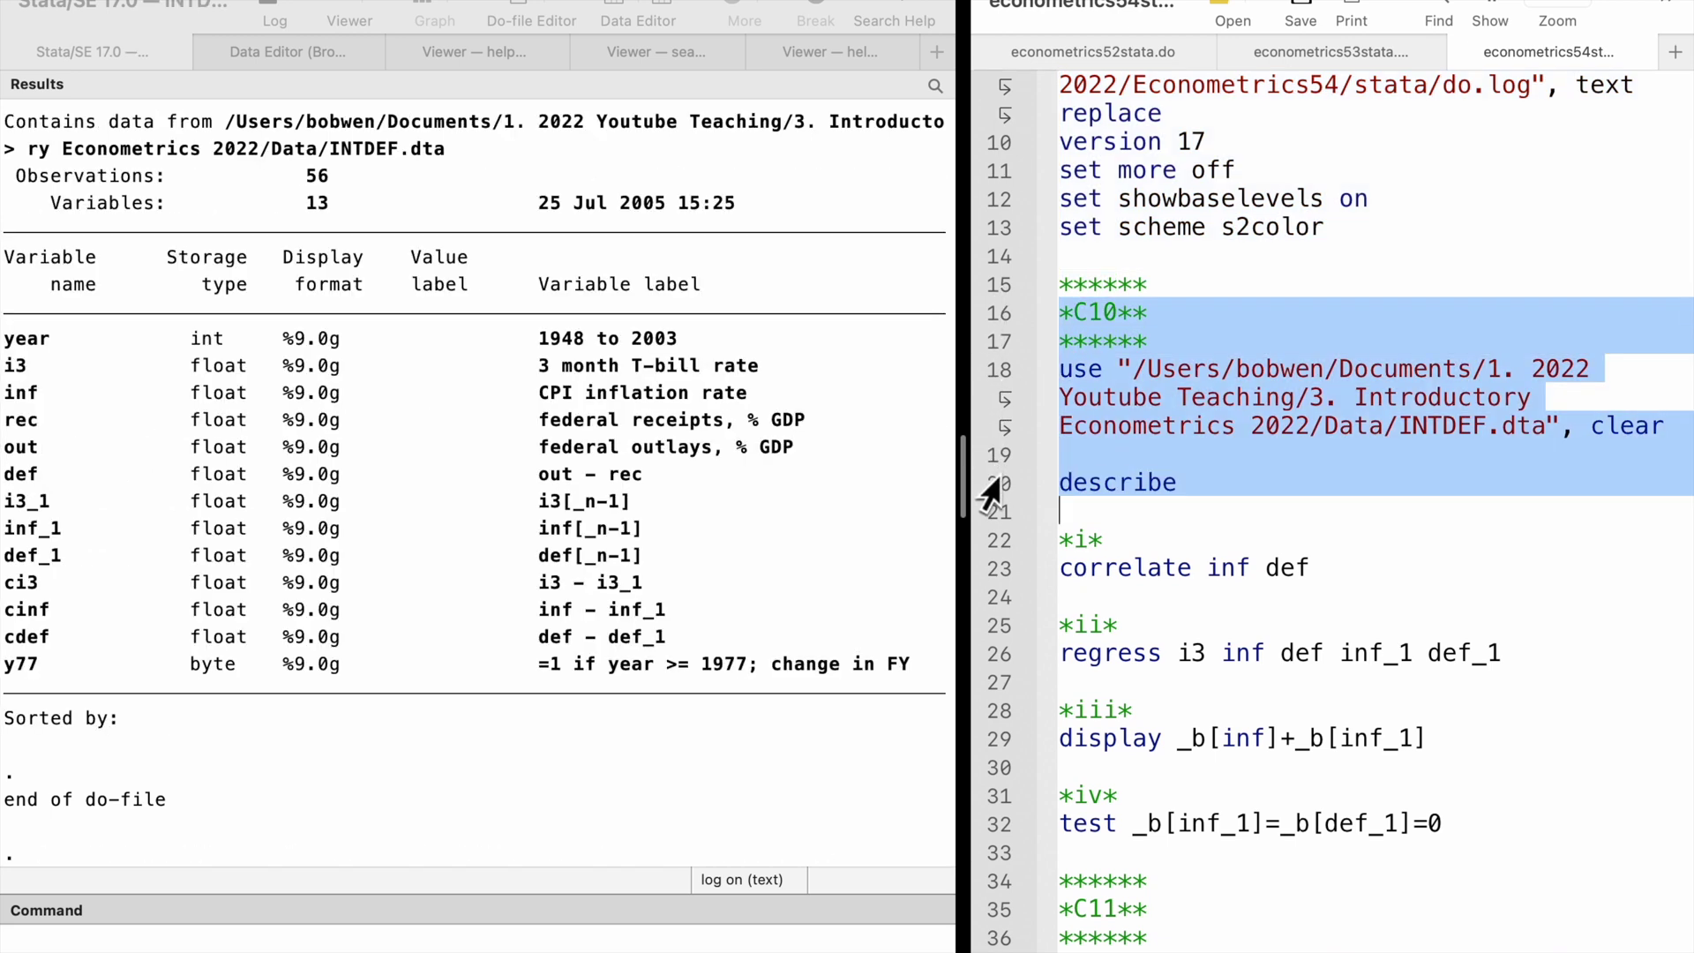
Run the C10 correlation of inf and def and the regression of i3 on inf, def, inf_1 and def_1
click(996, 569)
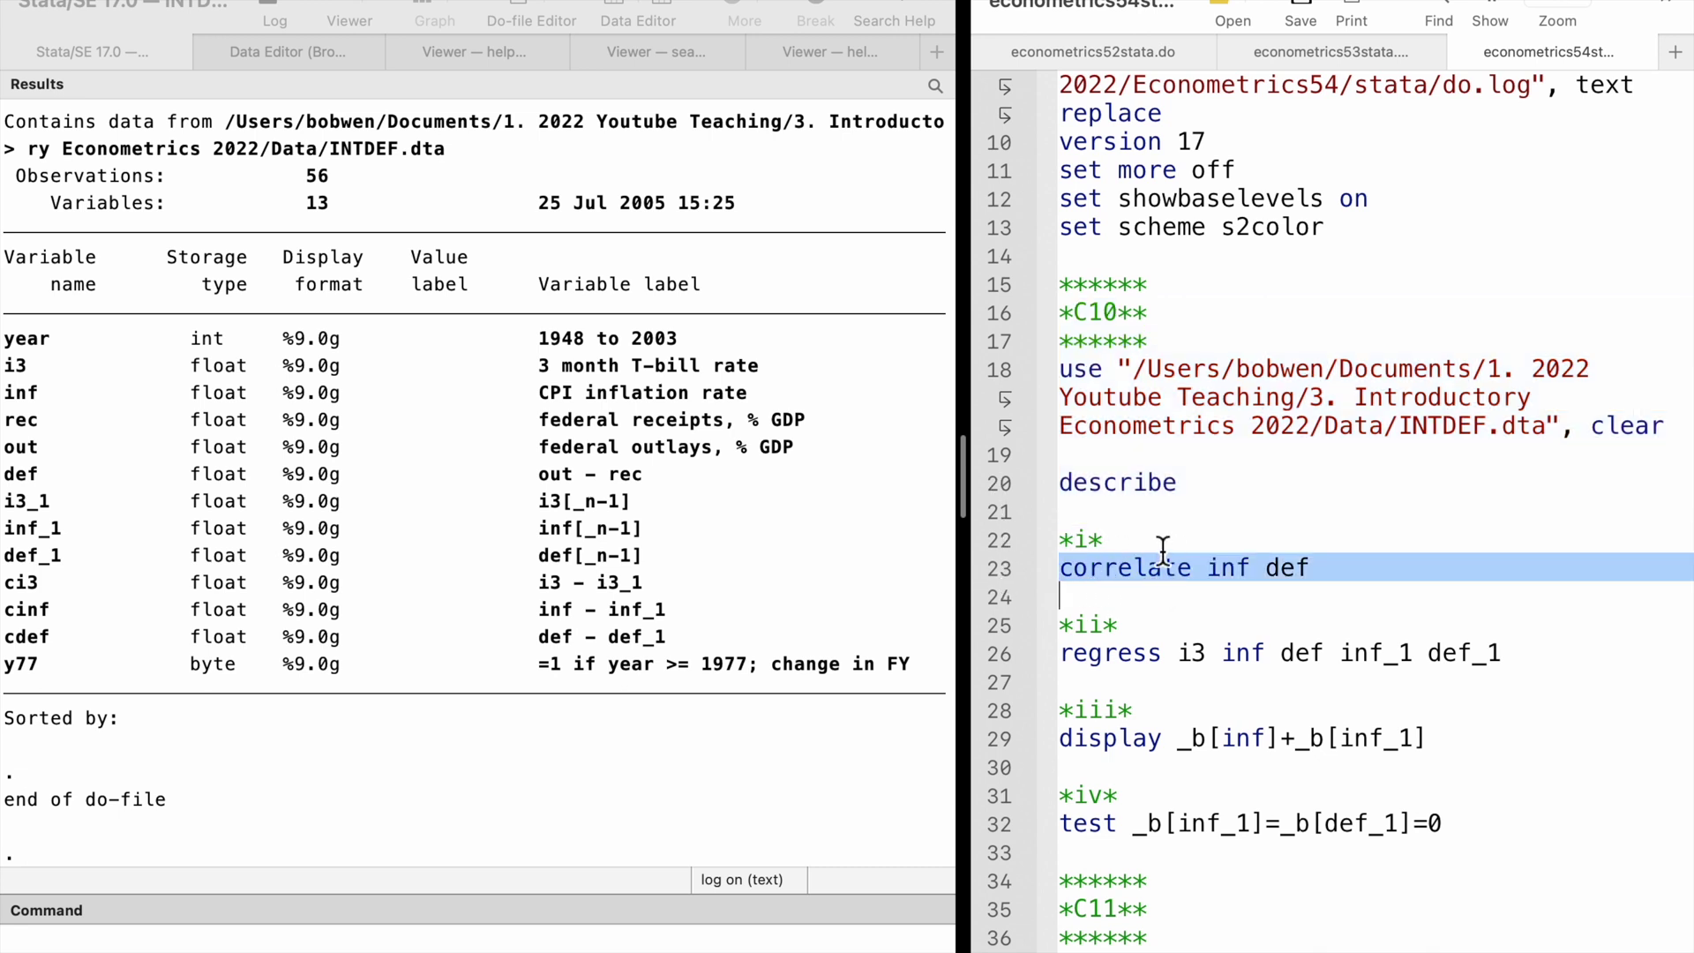
key(super+shift+d)
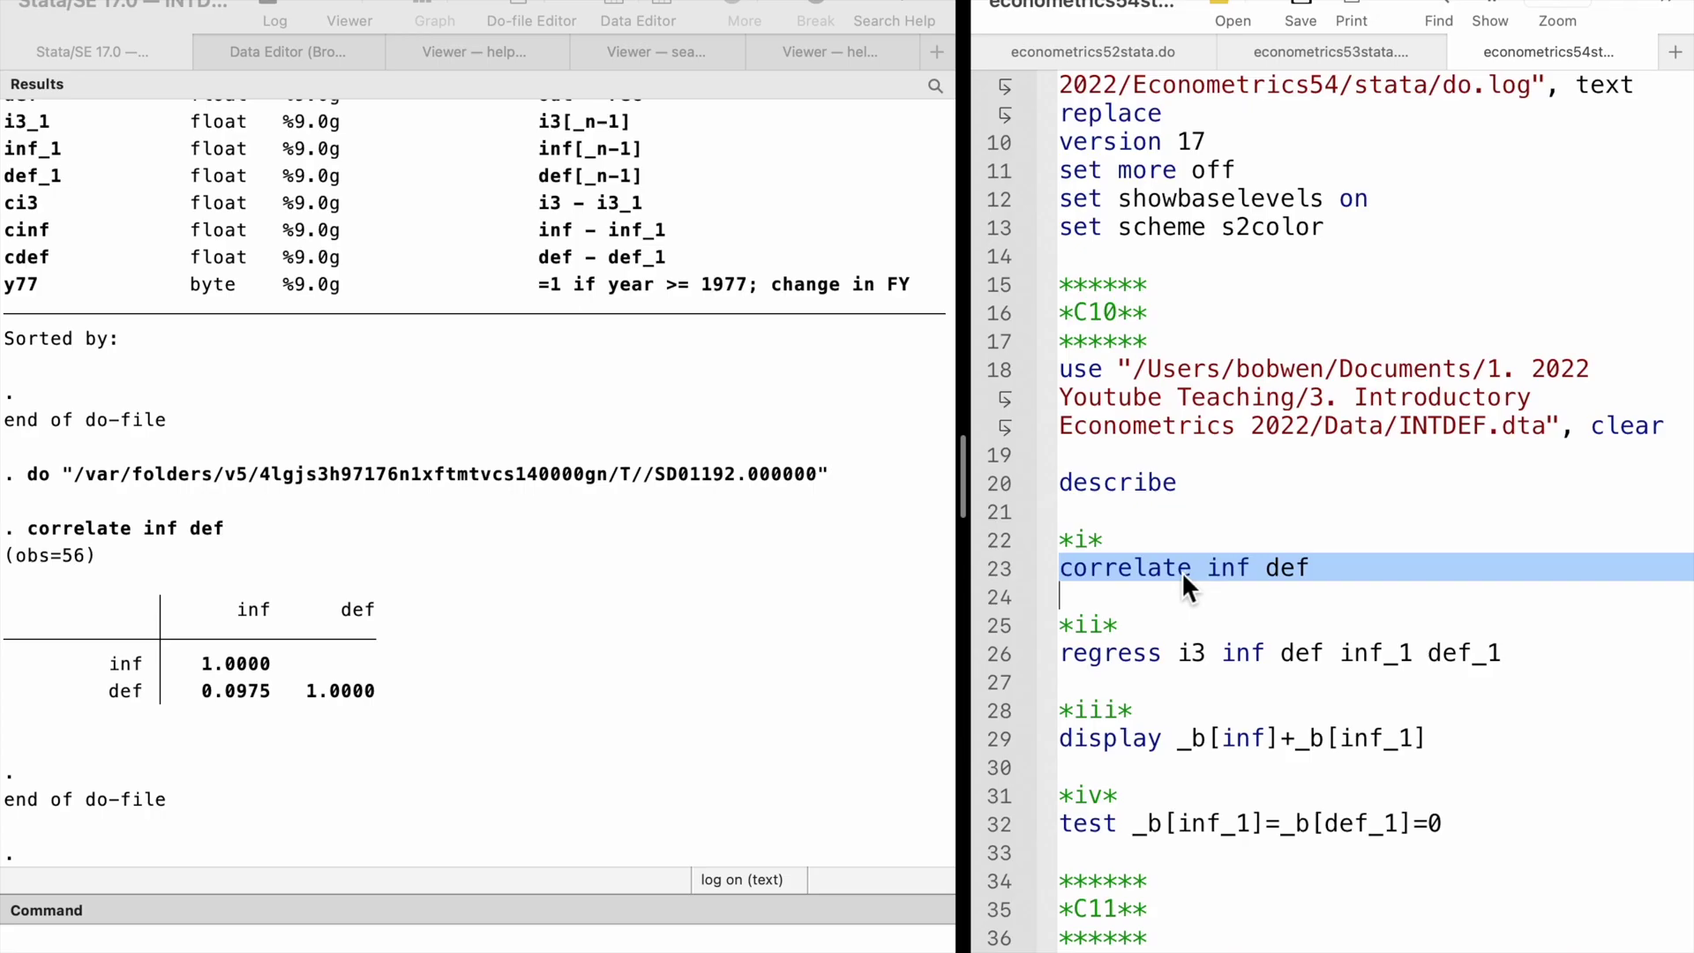
click(992, 630)
click(992, 663)
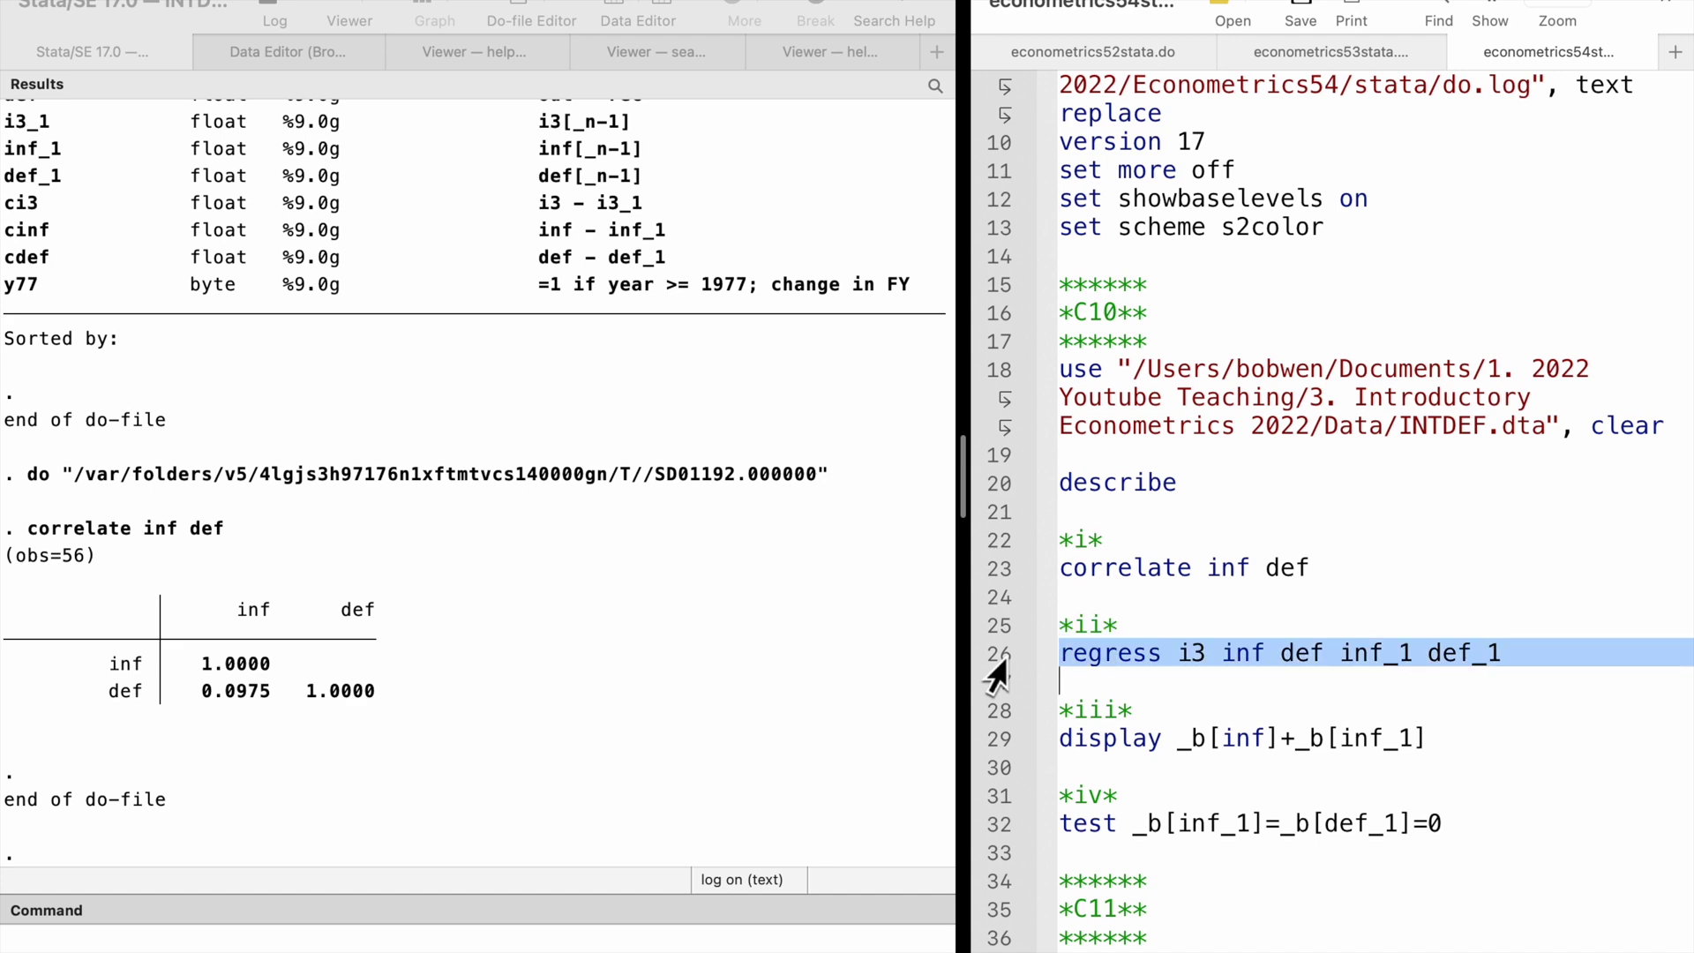
key(super+shift+d)
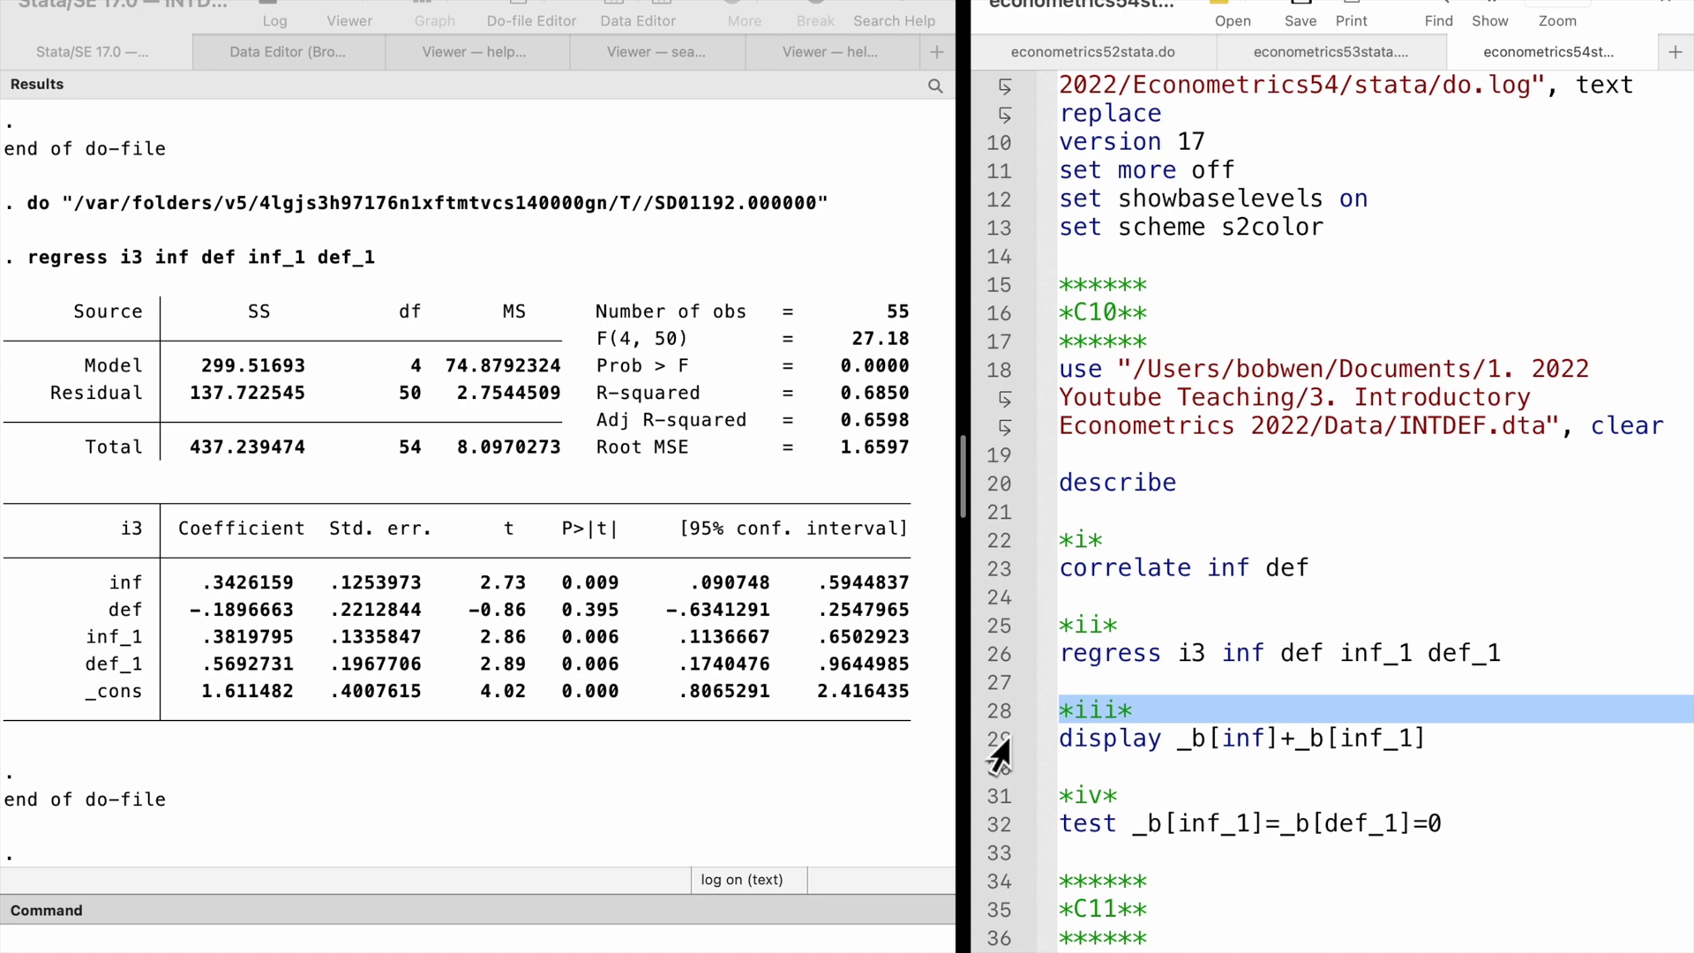
Display the sum of the inf and inf_1 coefficients and test that inf_1 and def_1 are jointly zero
click(1000, 741)
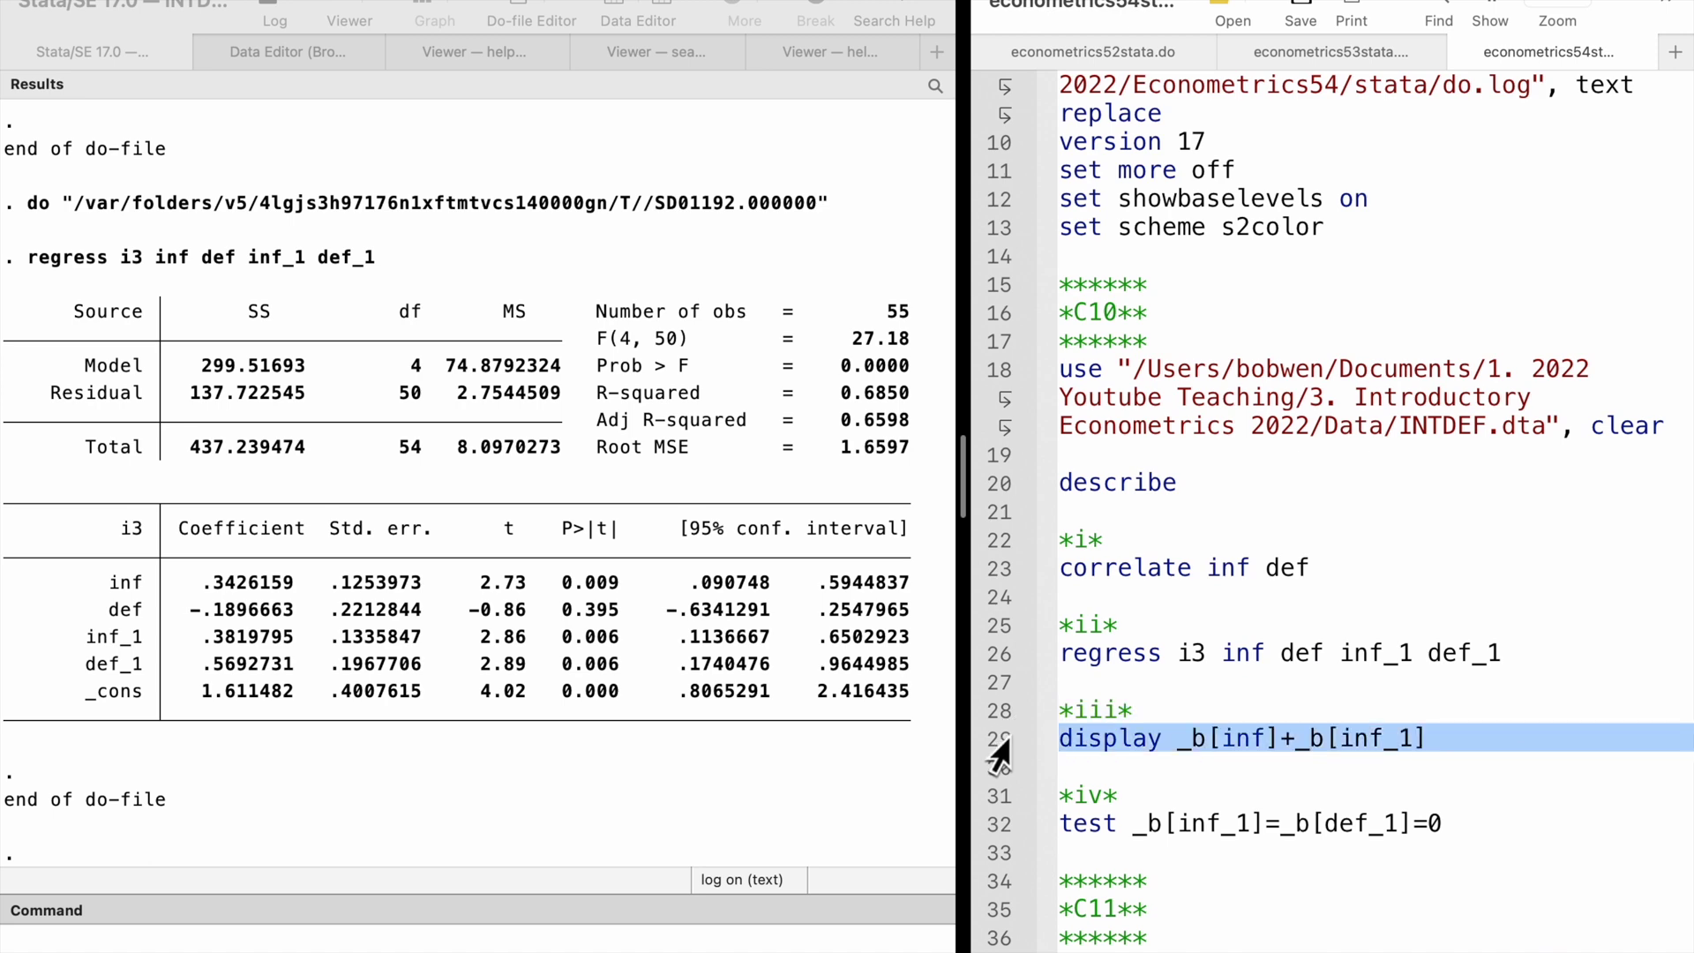
key(super+shift+d)
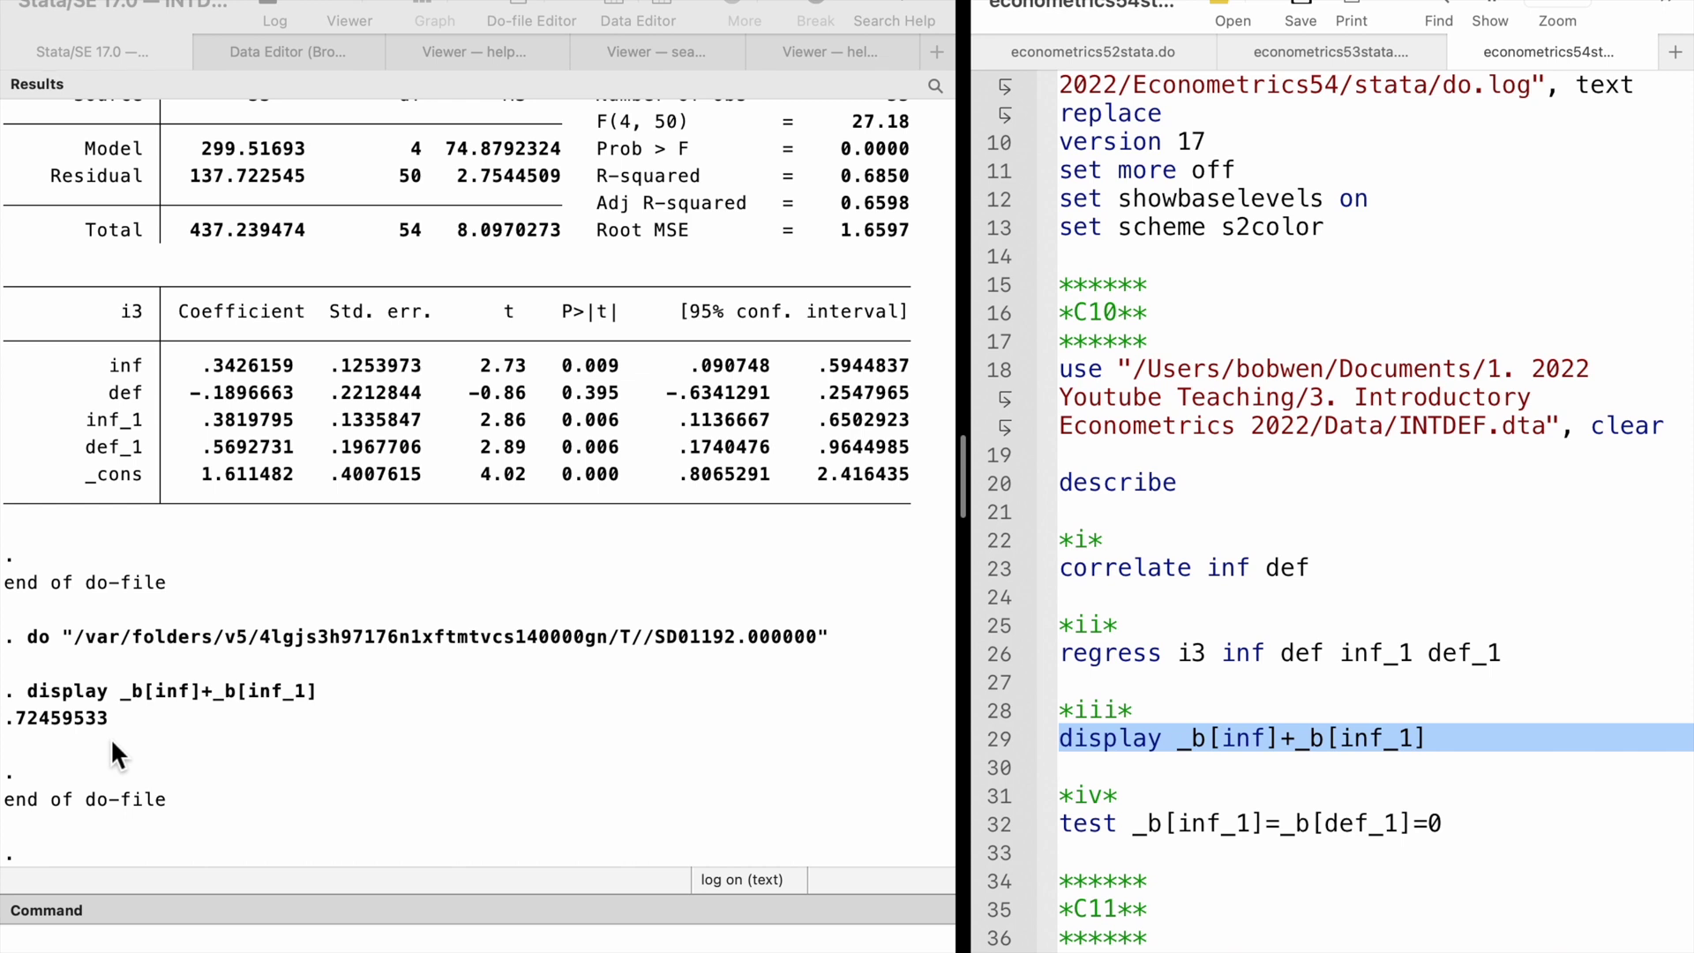
click(999, 796)
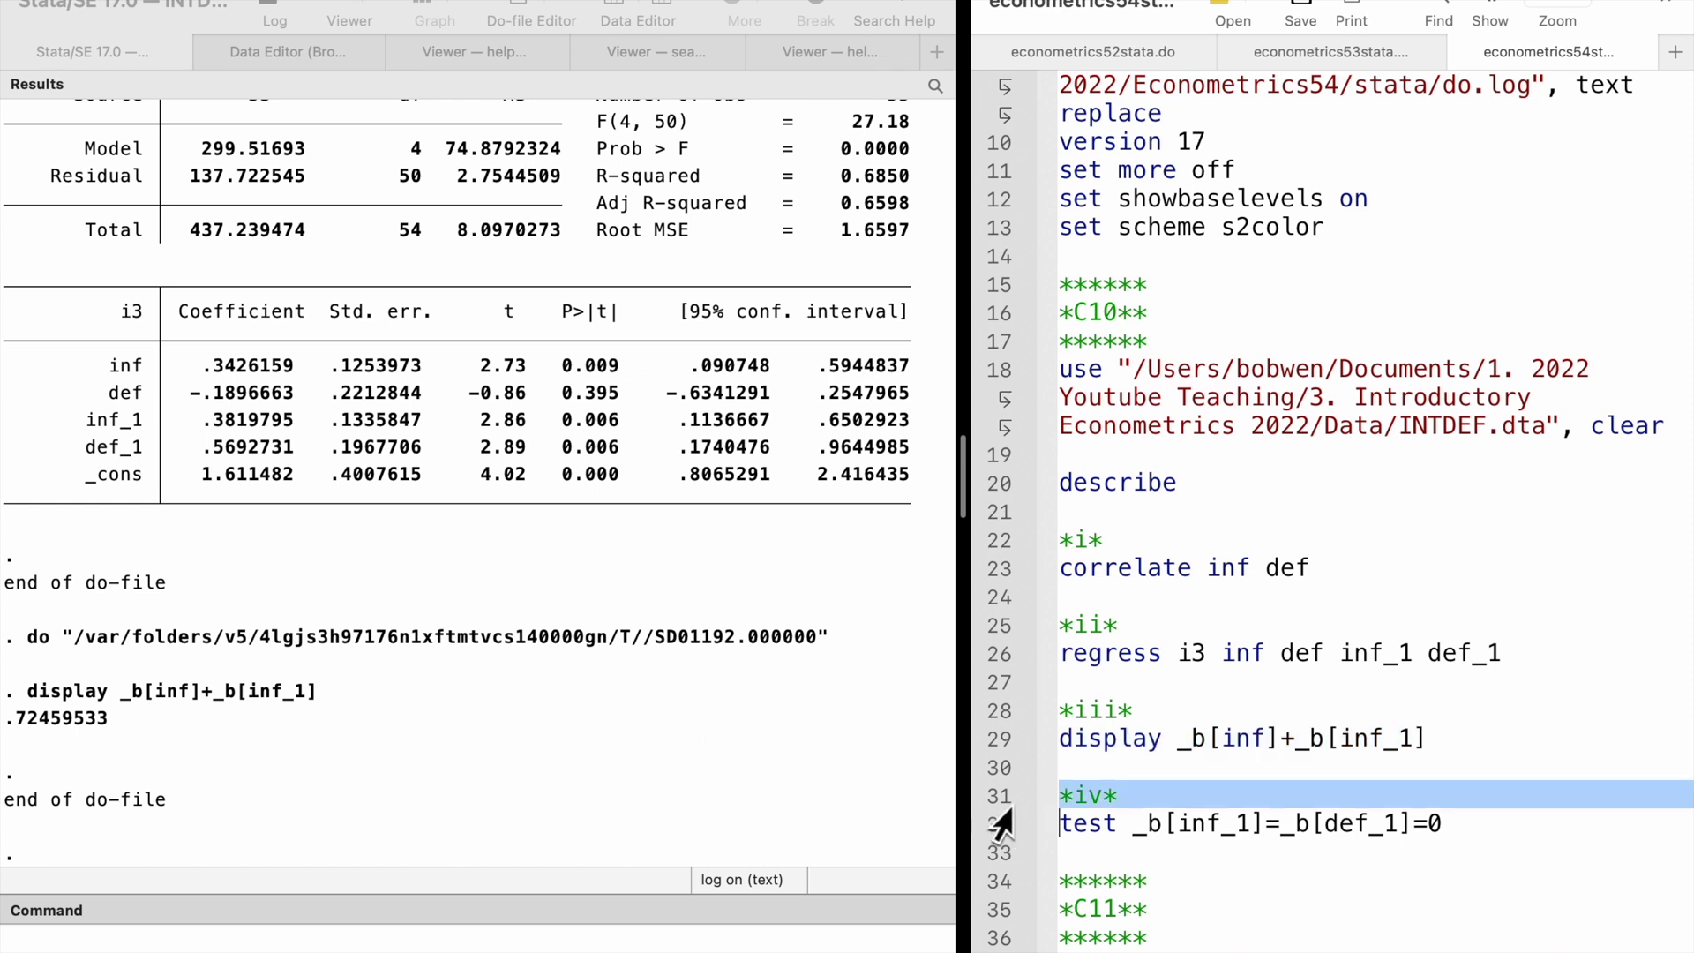
click(997, 825)
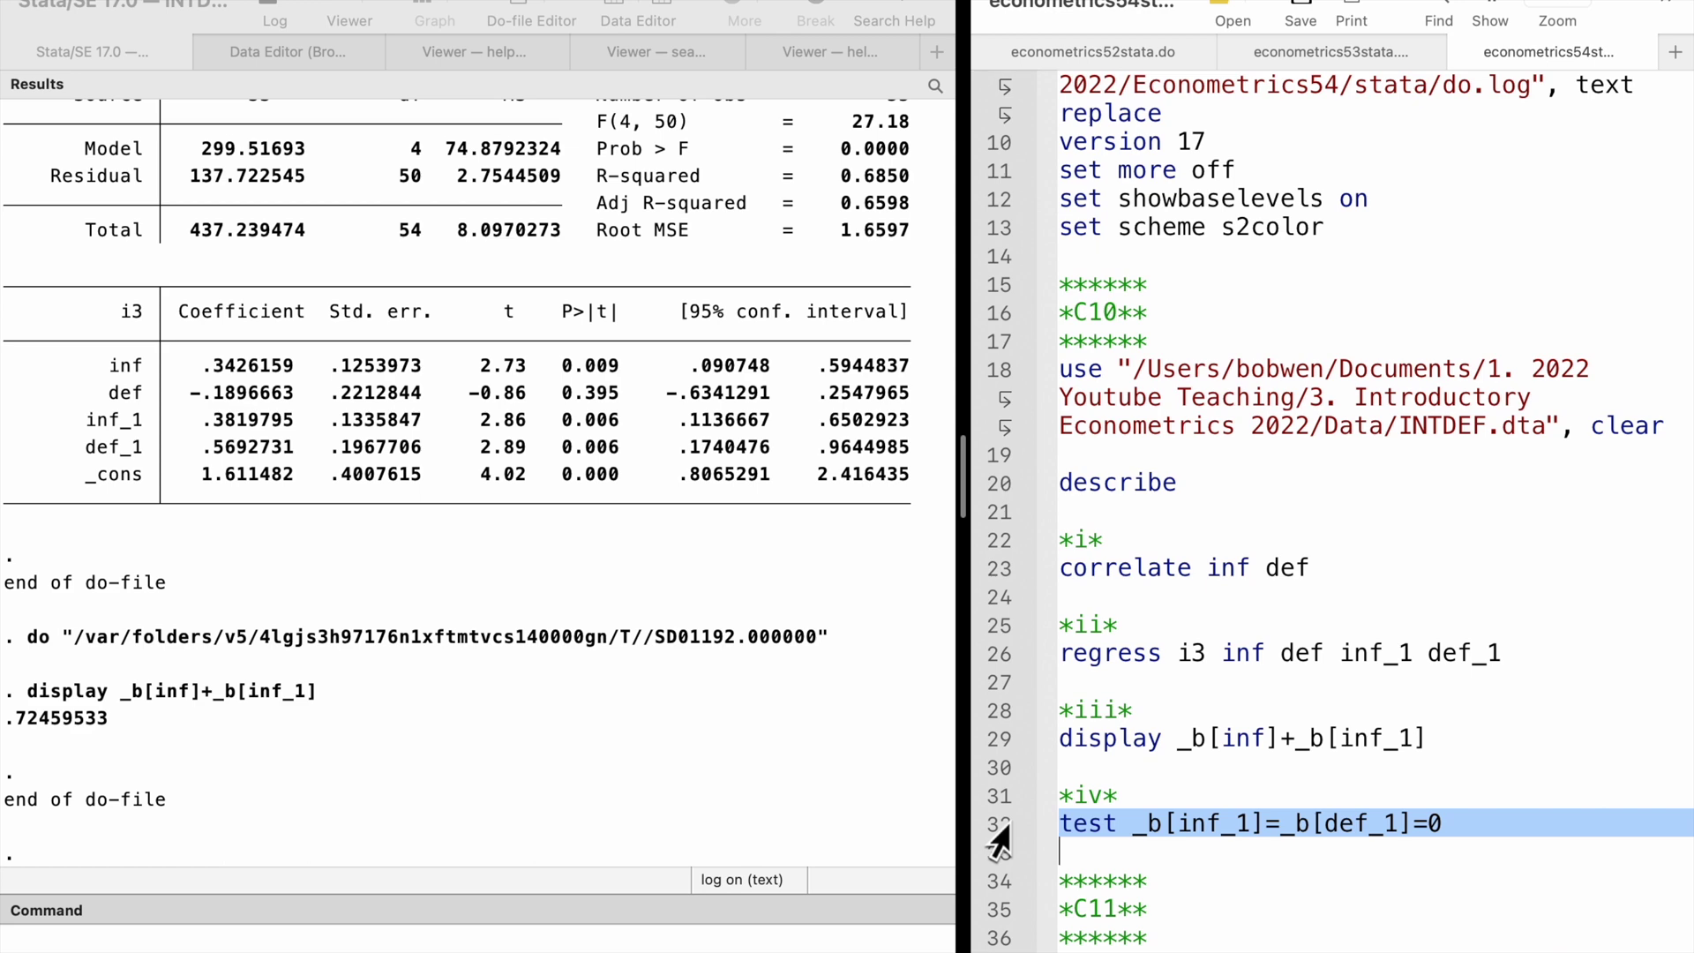
key(super+shift+d)
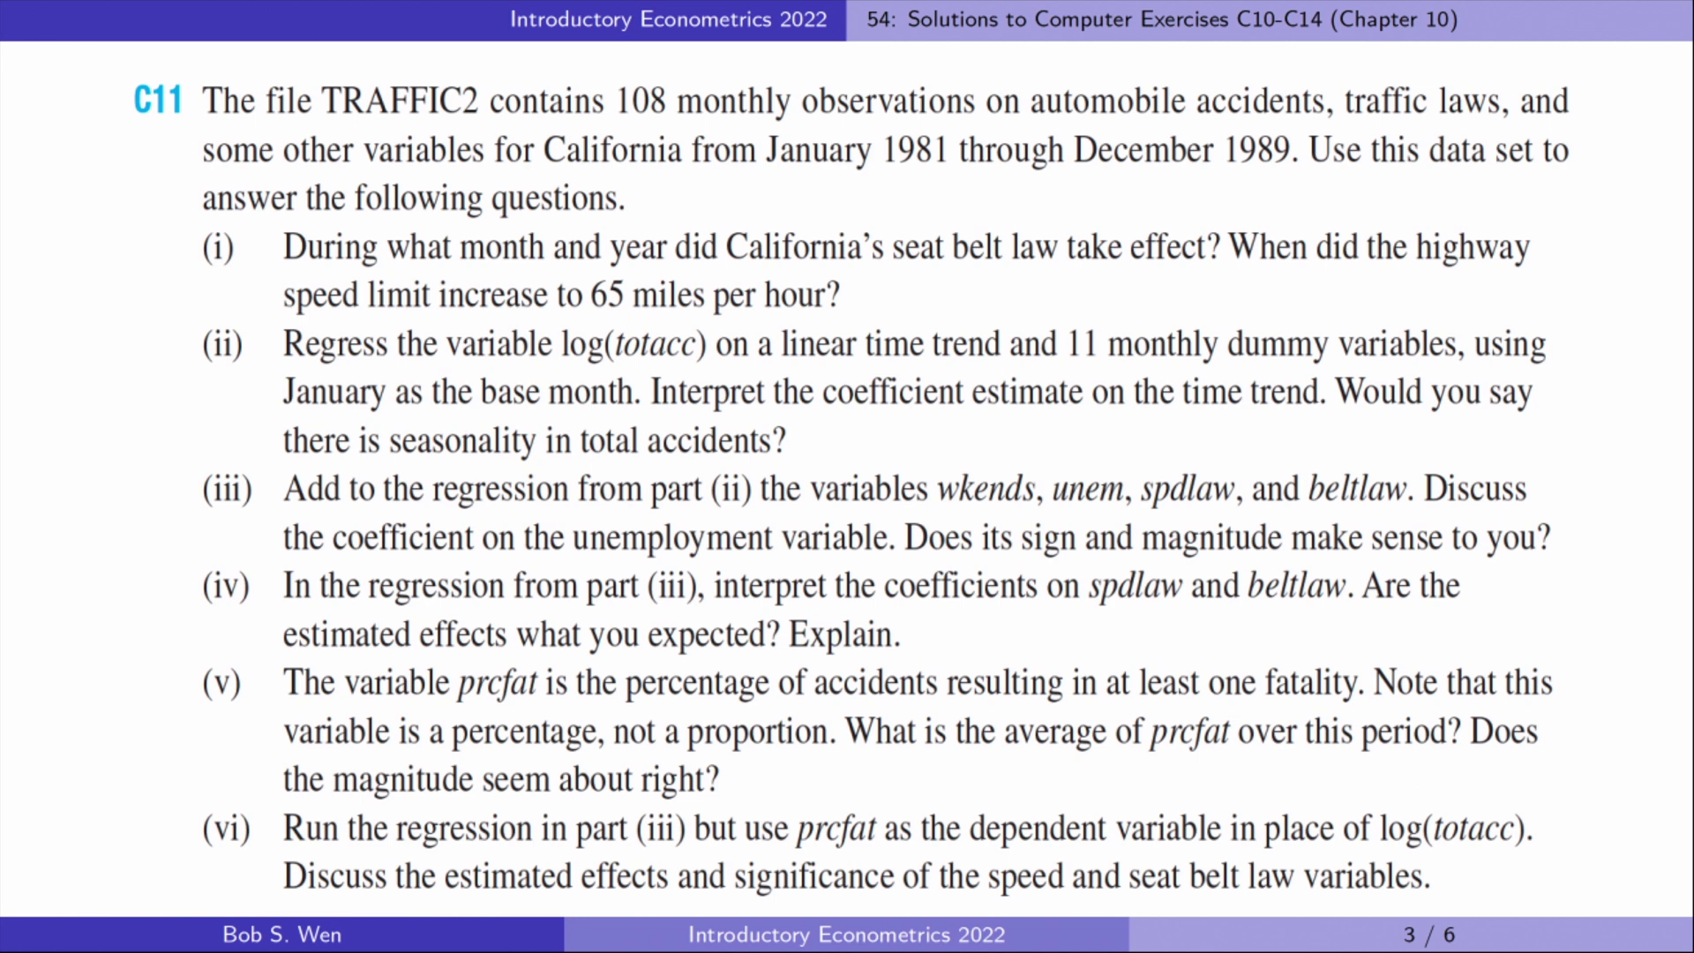
Run the C11 lines that load and describe TRAFFIC2.dta, and review the listed variables
drag(993, 114, 997, 378)
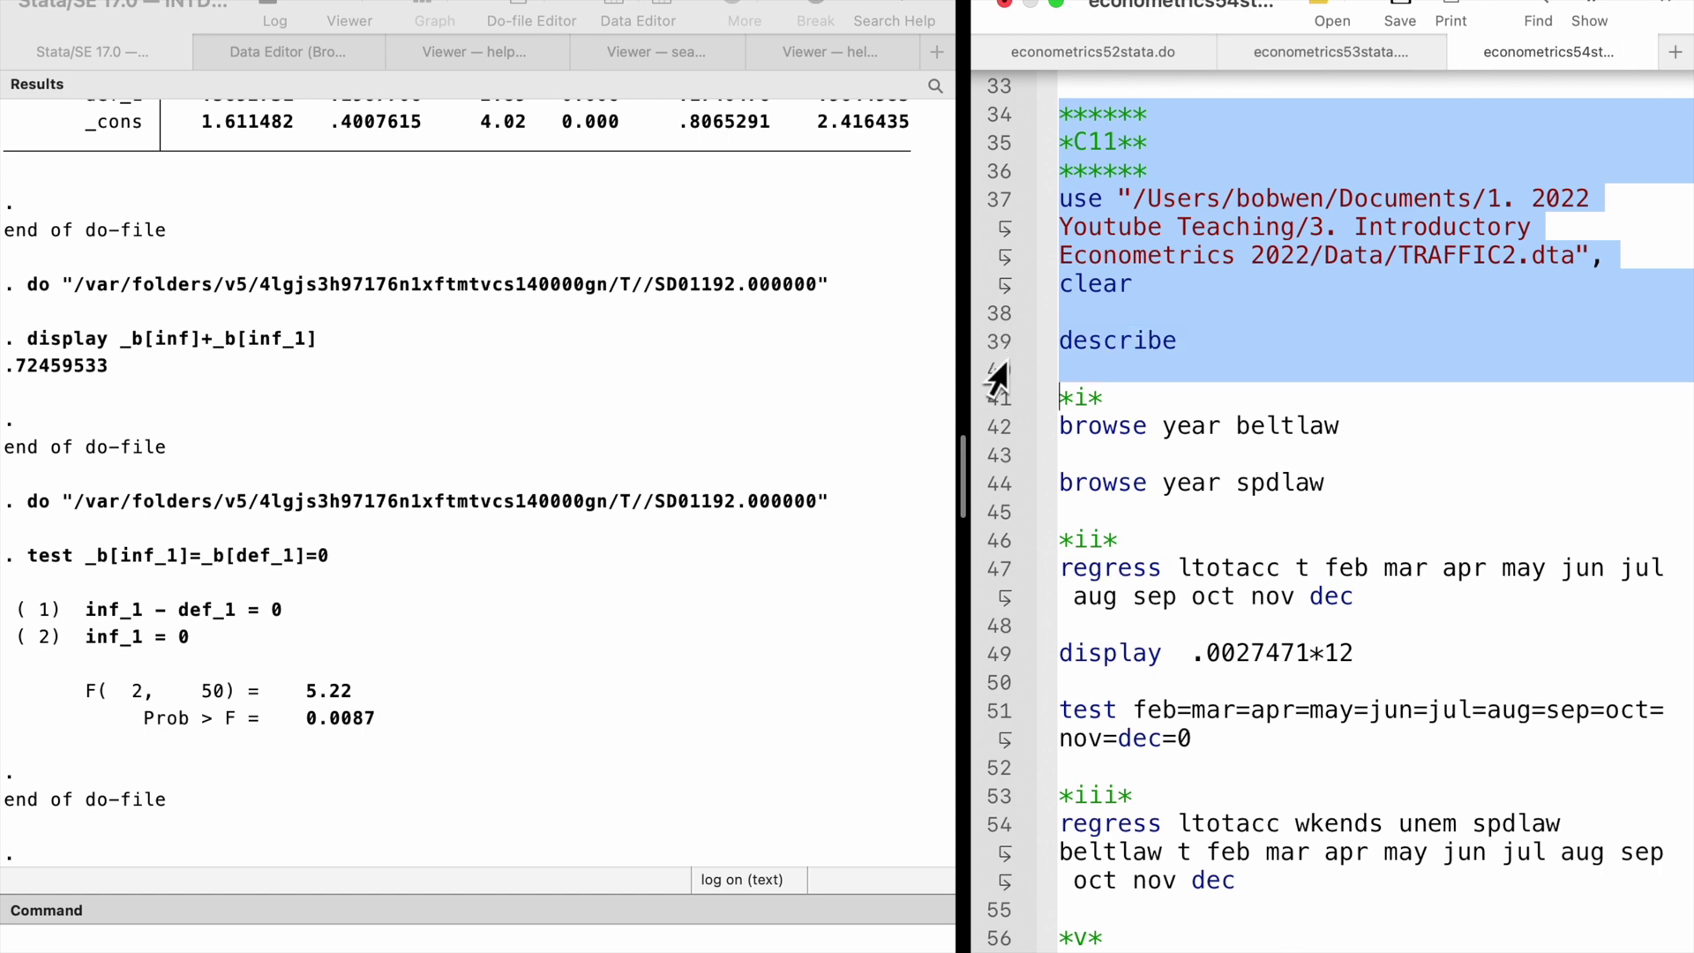
key(super+shift+d)
scroll(646, 409, up, 5)
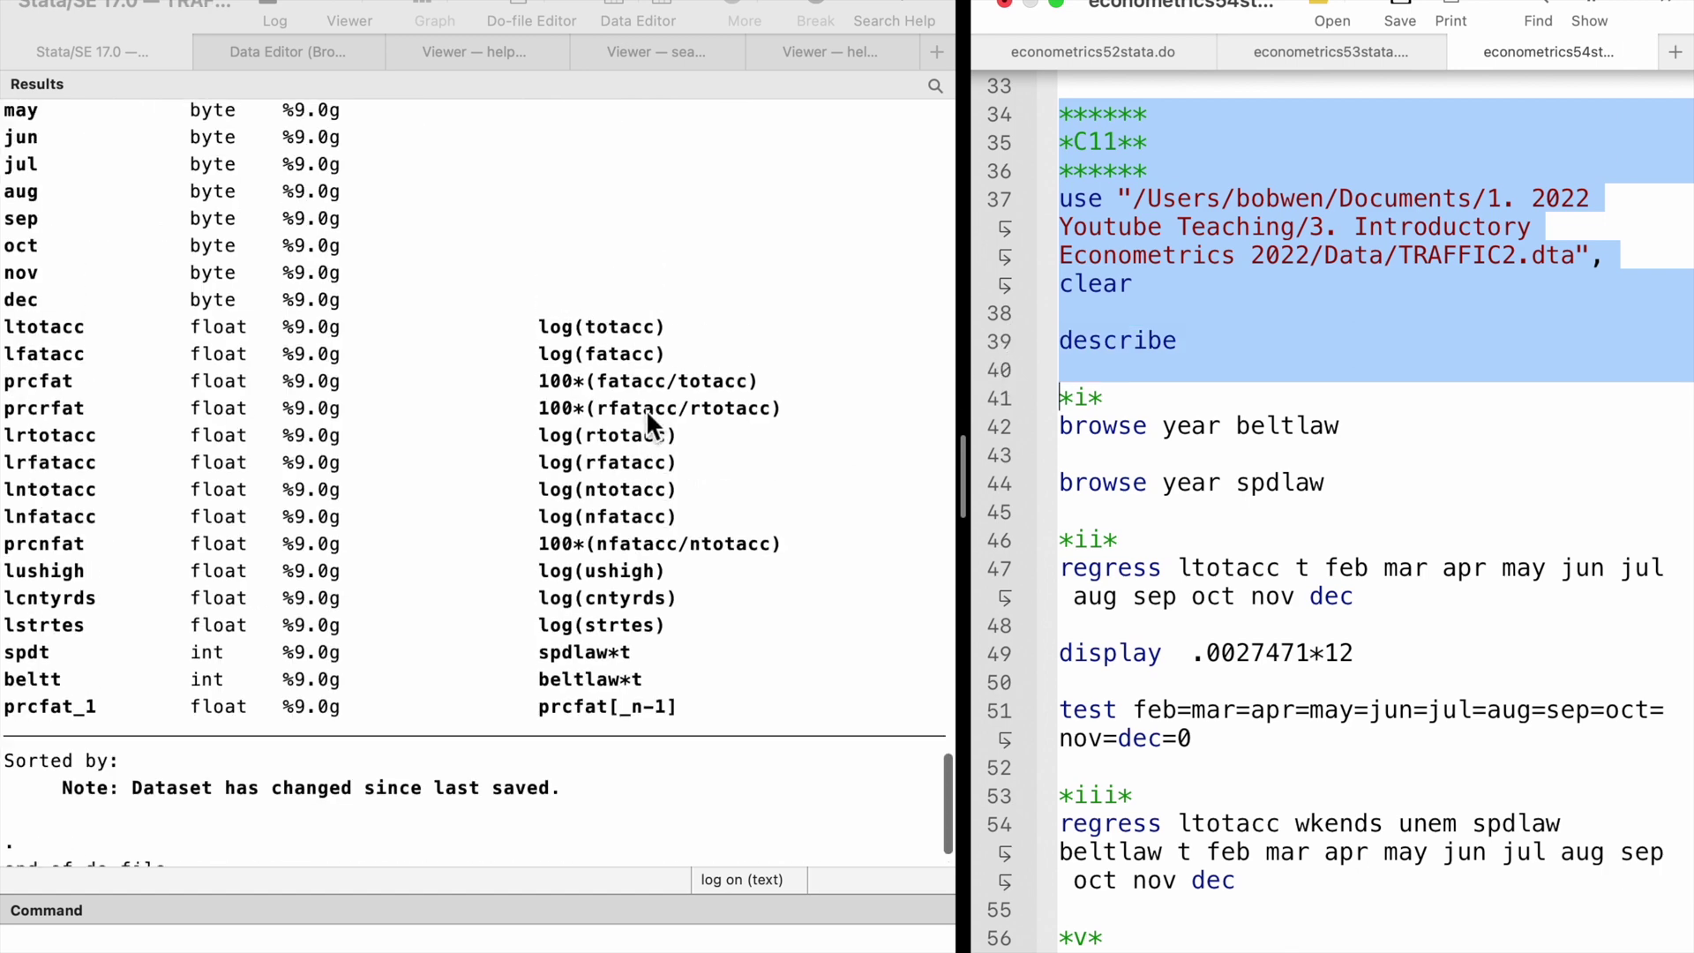
scroll(646, 410, up, 10)
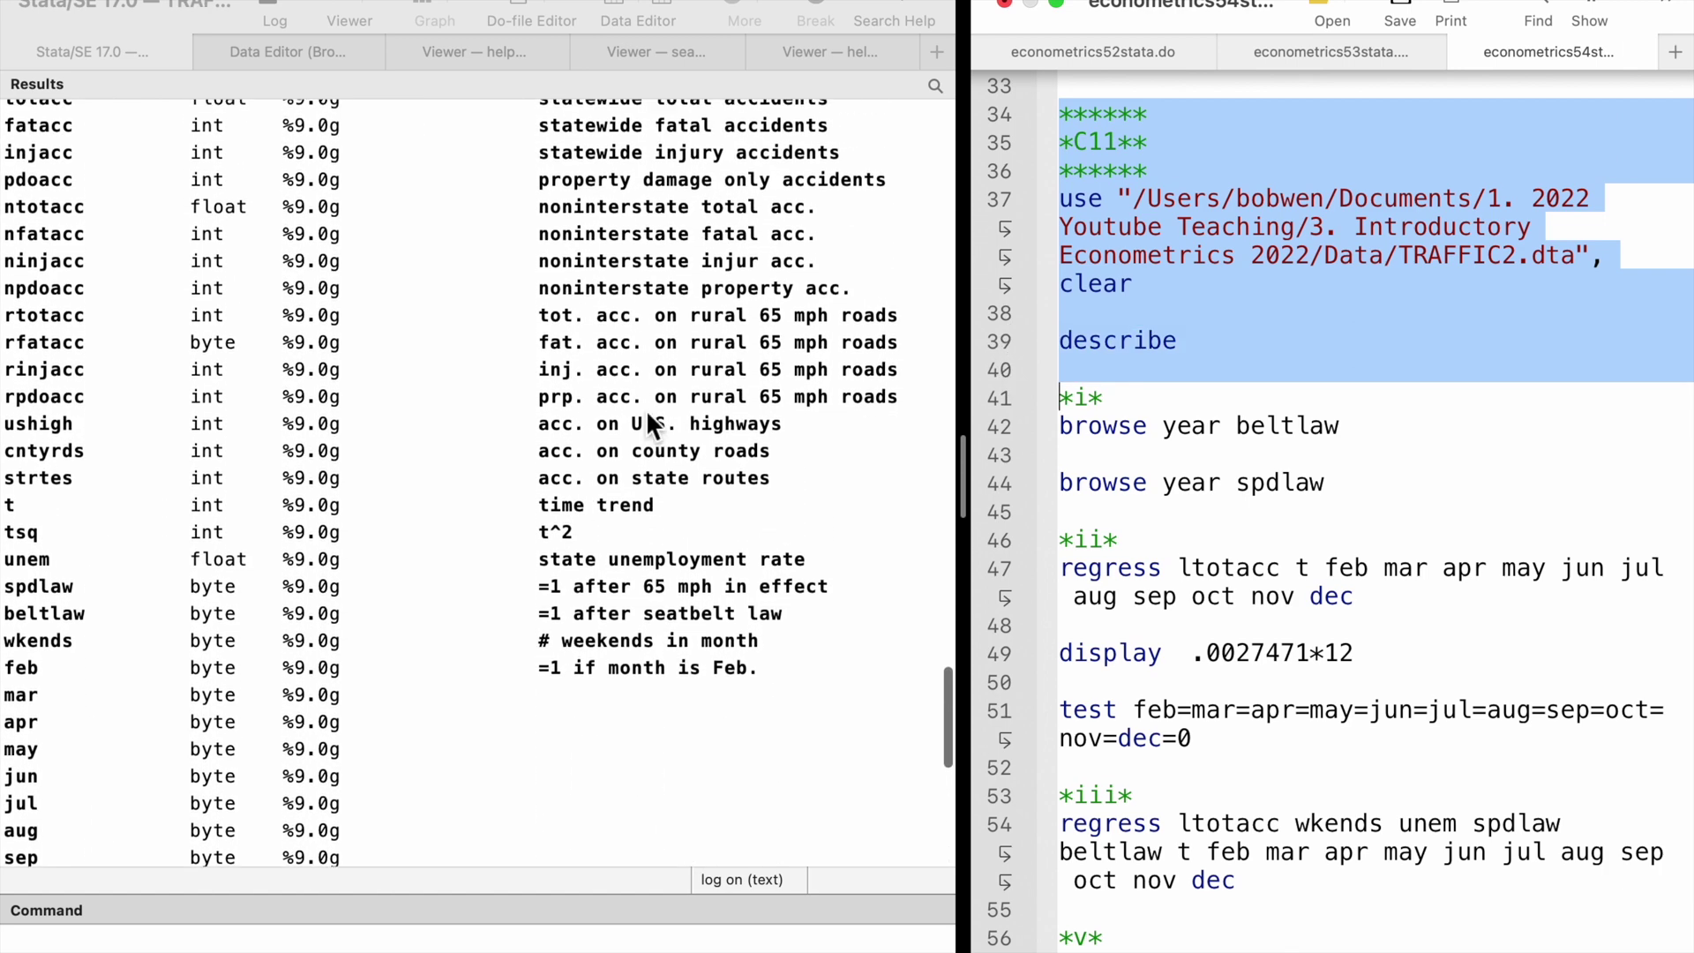
Browse year and beltlaw in the data to check when the seat belt law took effect
click(998, 398)
click(995, 428)
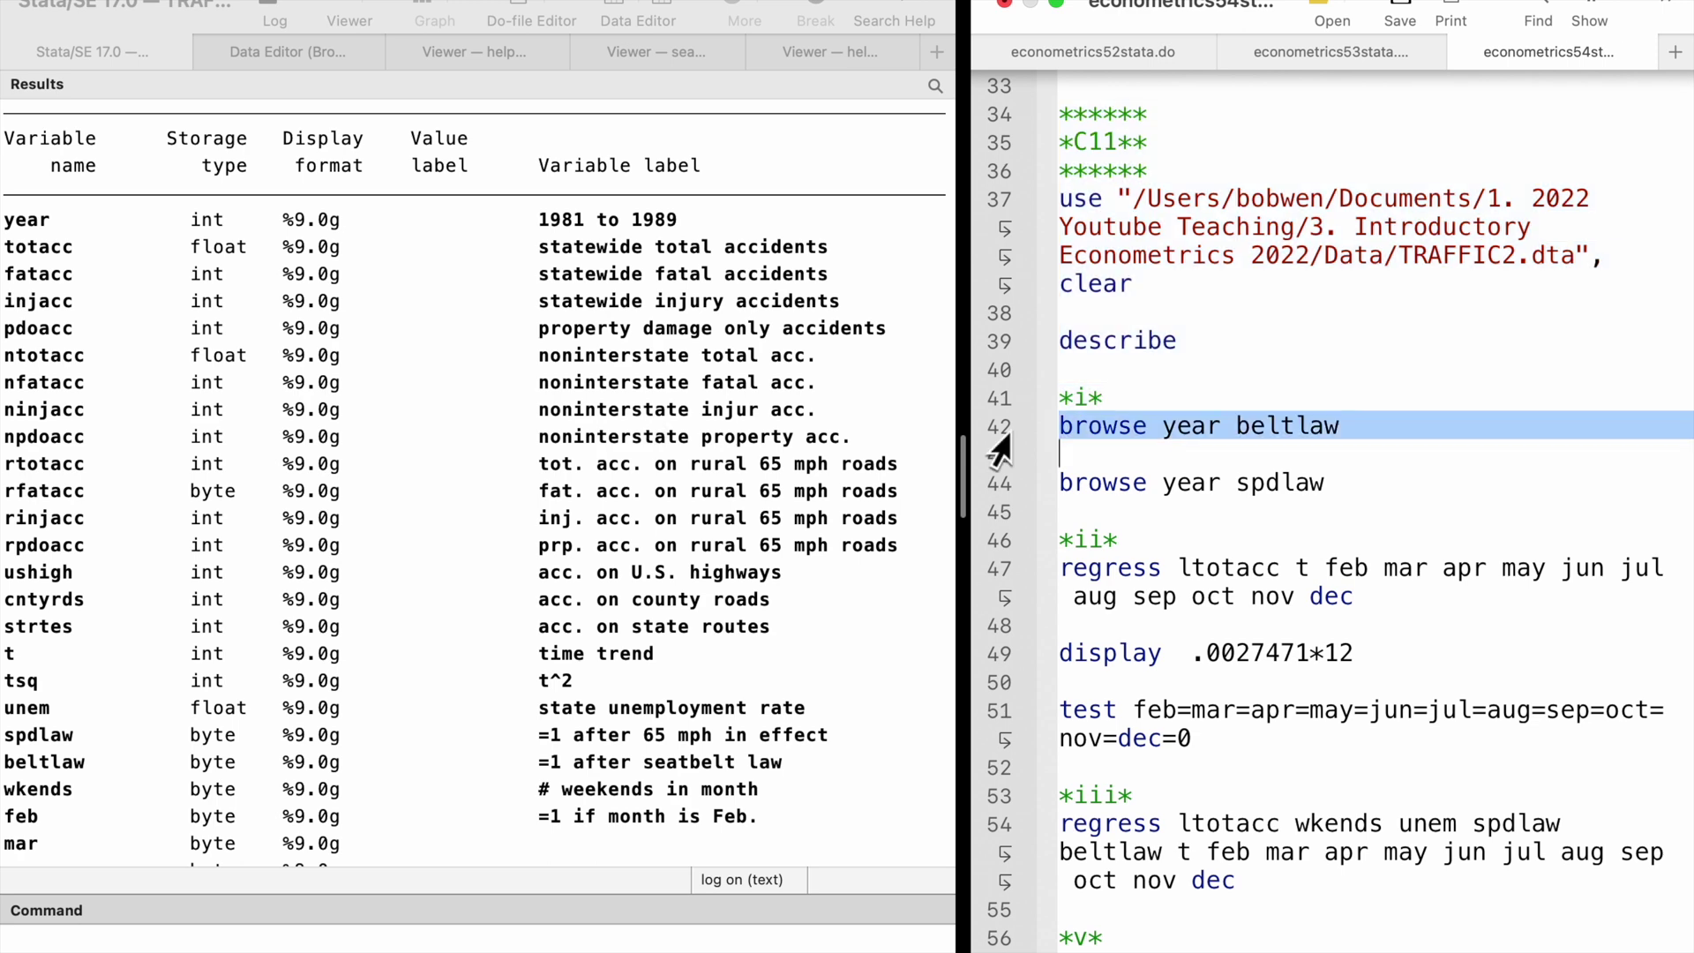
key(super+shift+d)
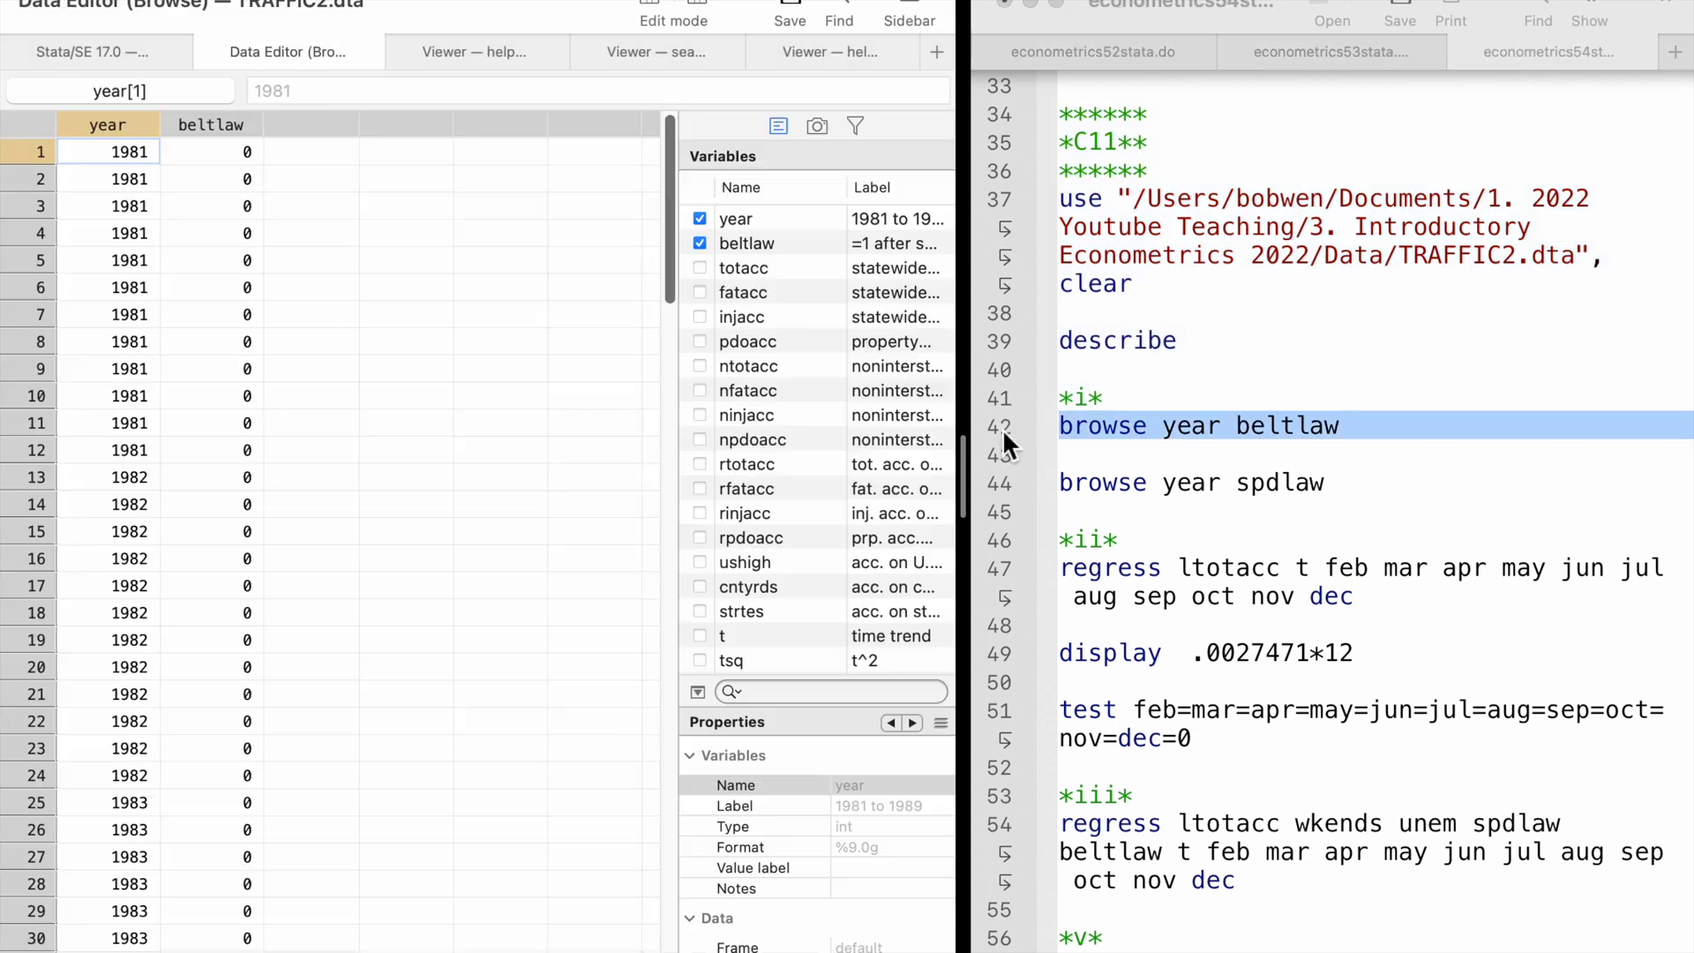
scroll(360, 518, down, 9)
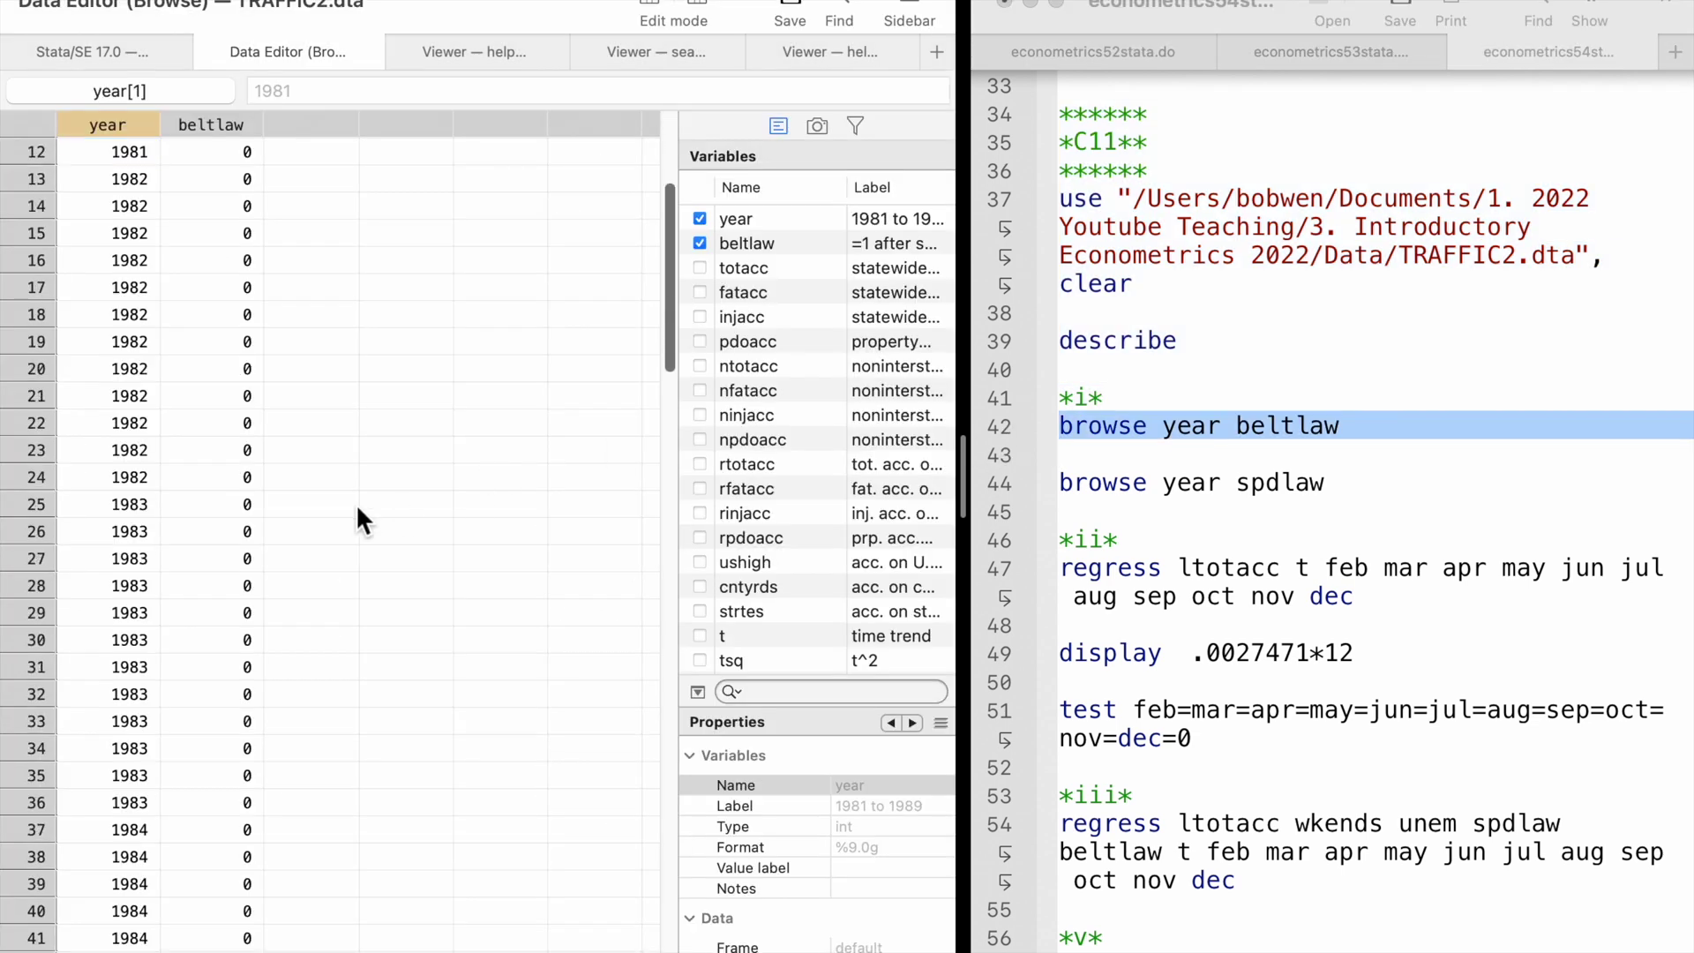
scroll(357, 510, down, 7)
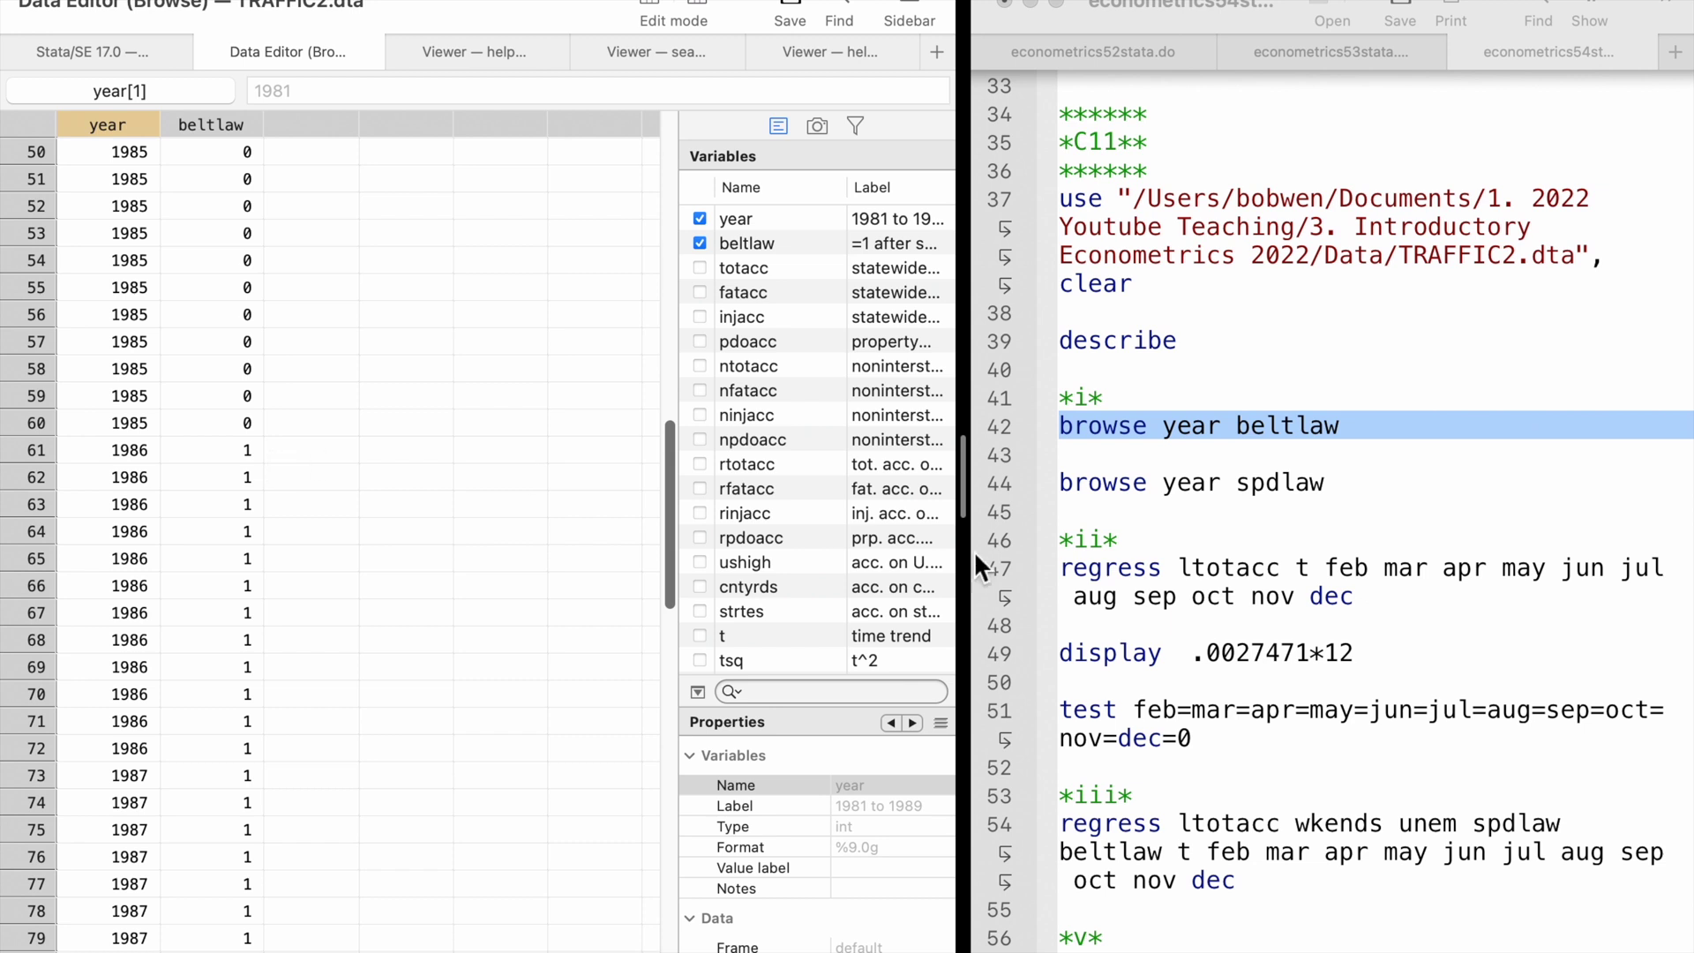
Browse year and spdlaw in the data to check when the 65 mph speed limit took effect
click(991, 482)
click(991, 482)
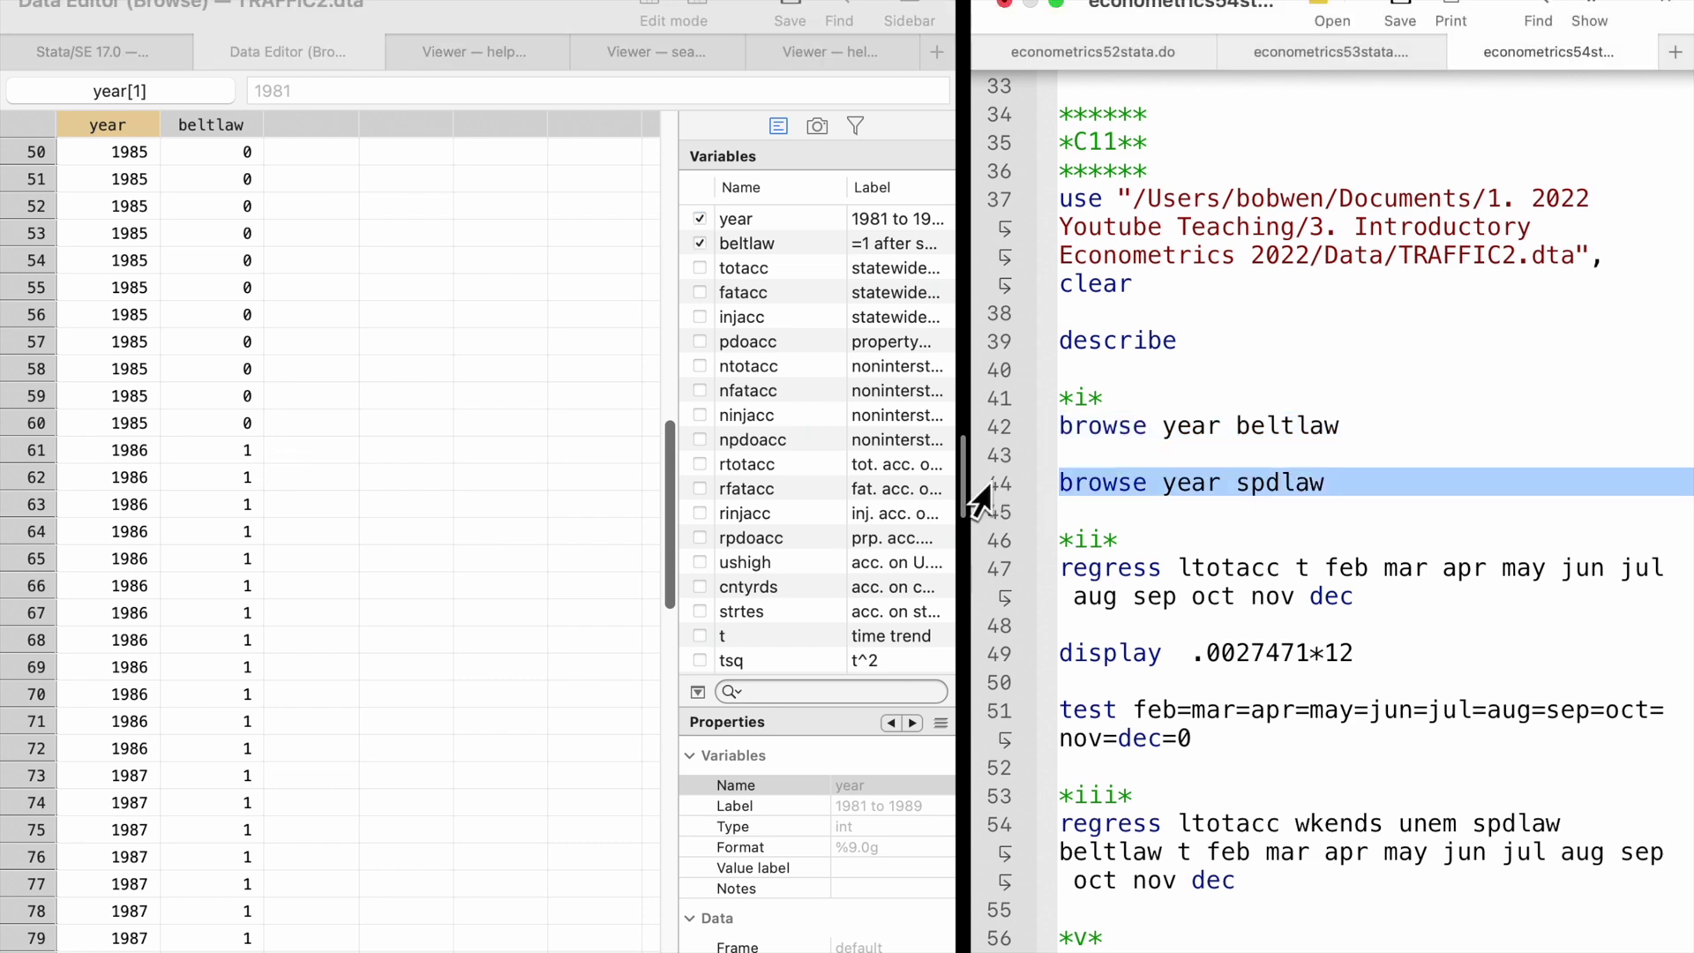
key(super+shift+d)
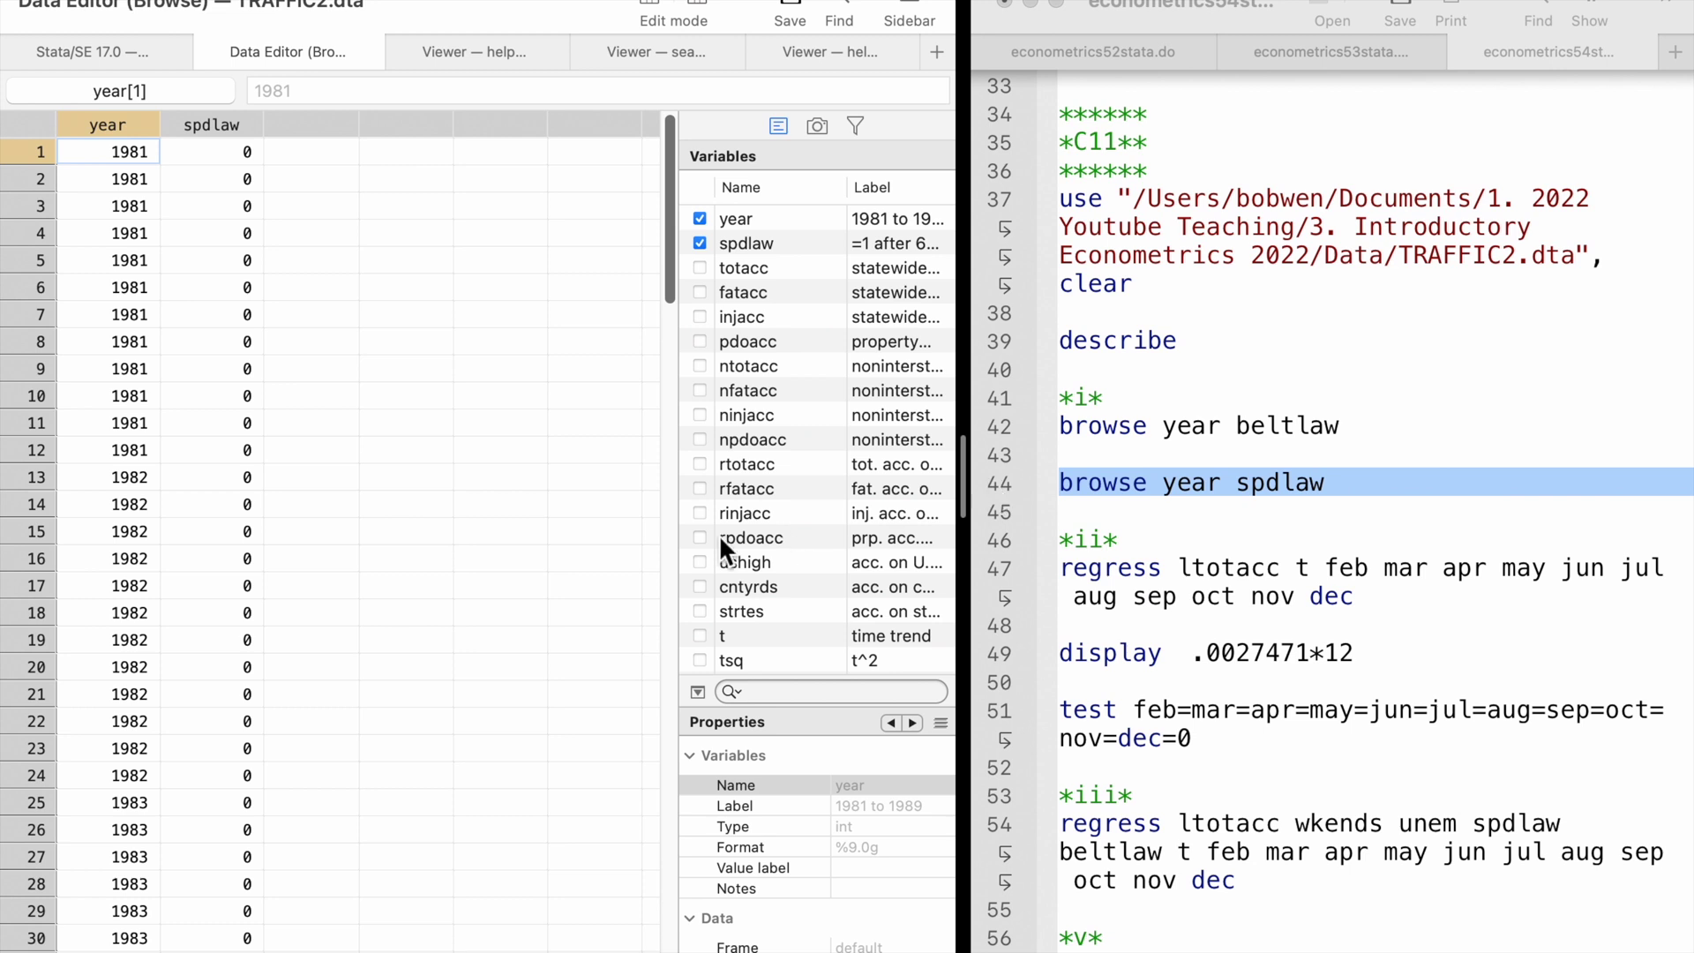
scroll(397, 587, down, 15)
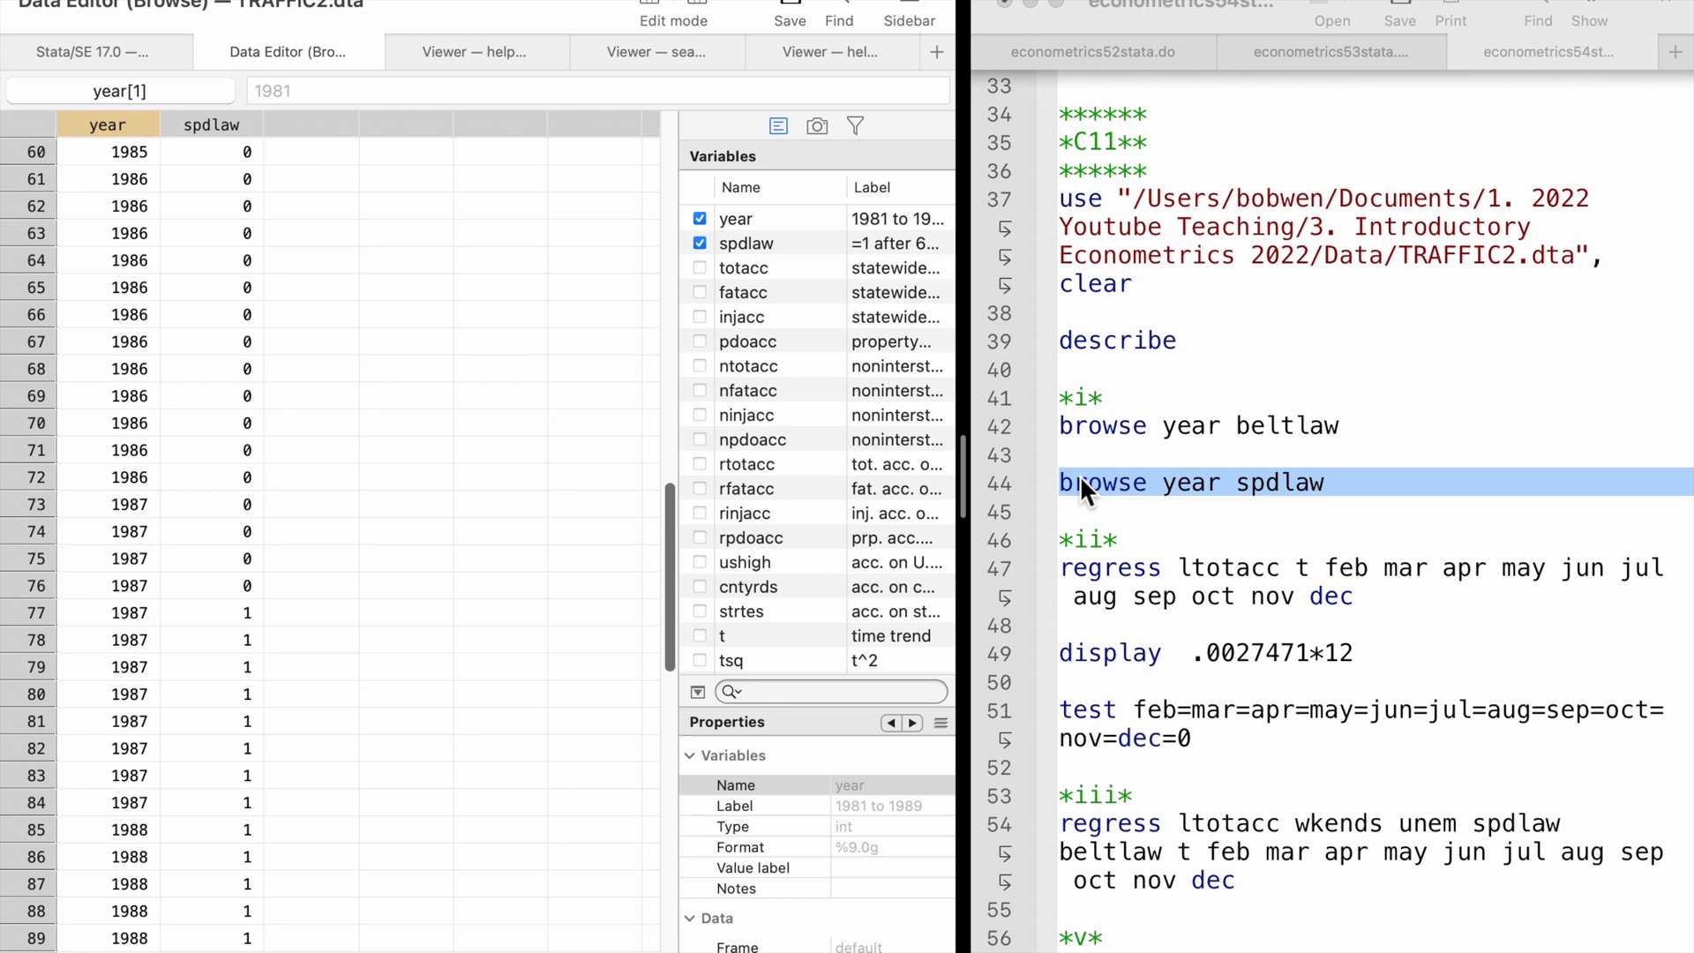
Run the C11 part ii regression of ltotacc on t and the February to December dummies
click(997, 542)
click(997, 542)
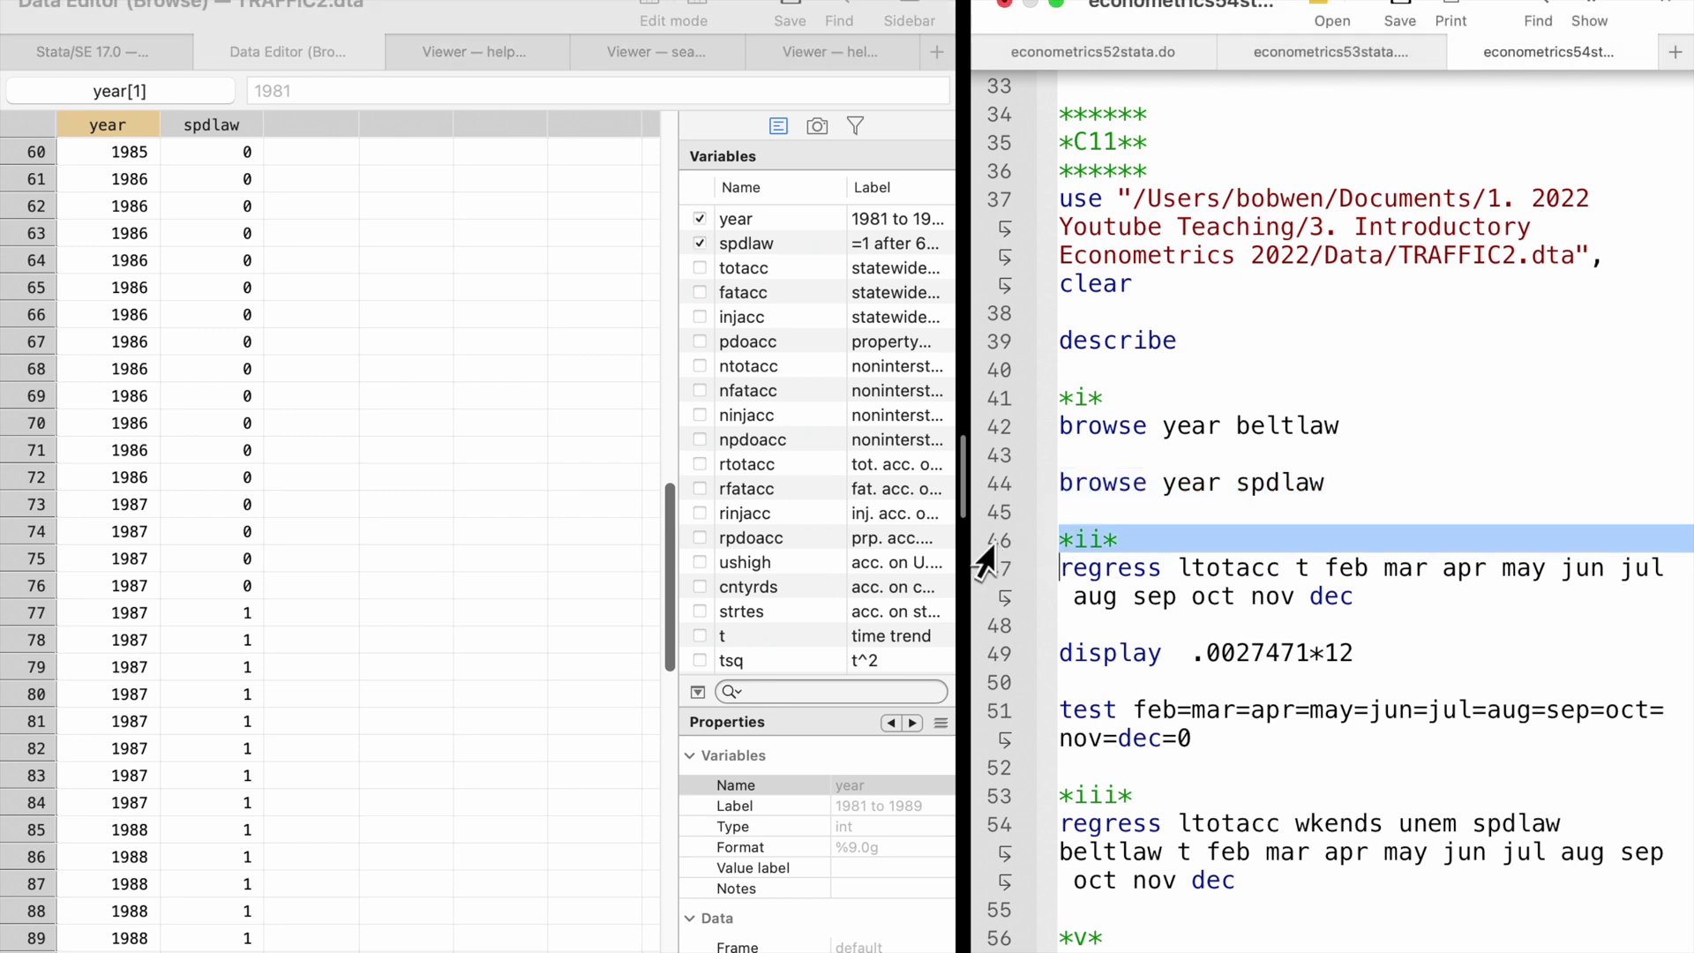
click(989, 578)
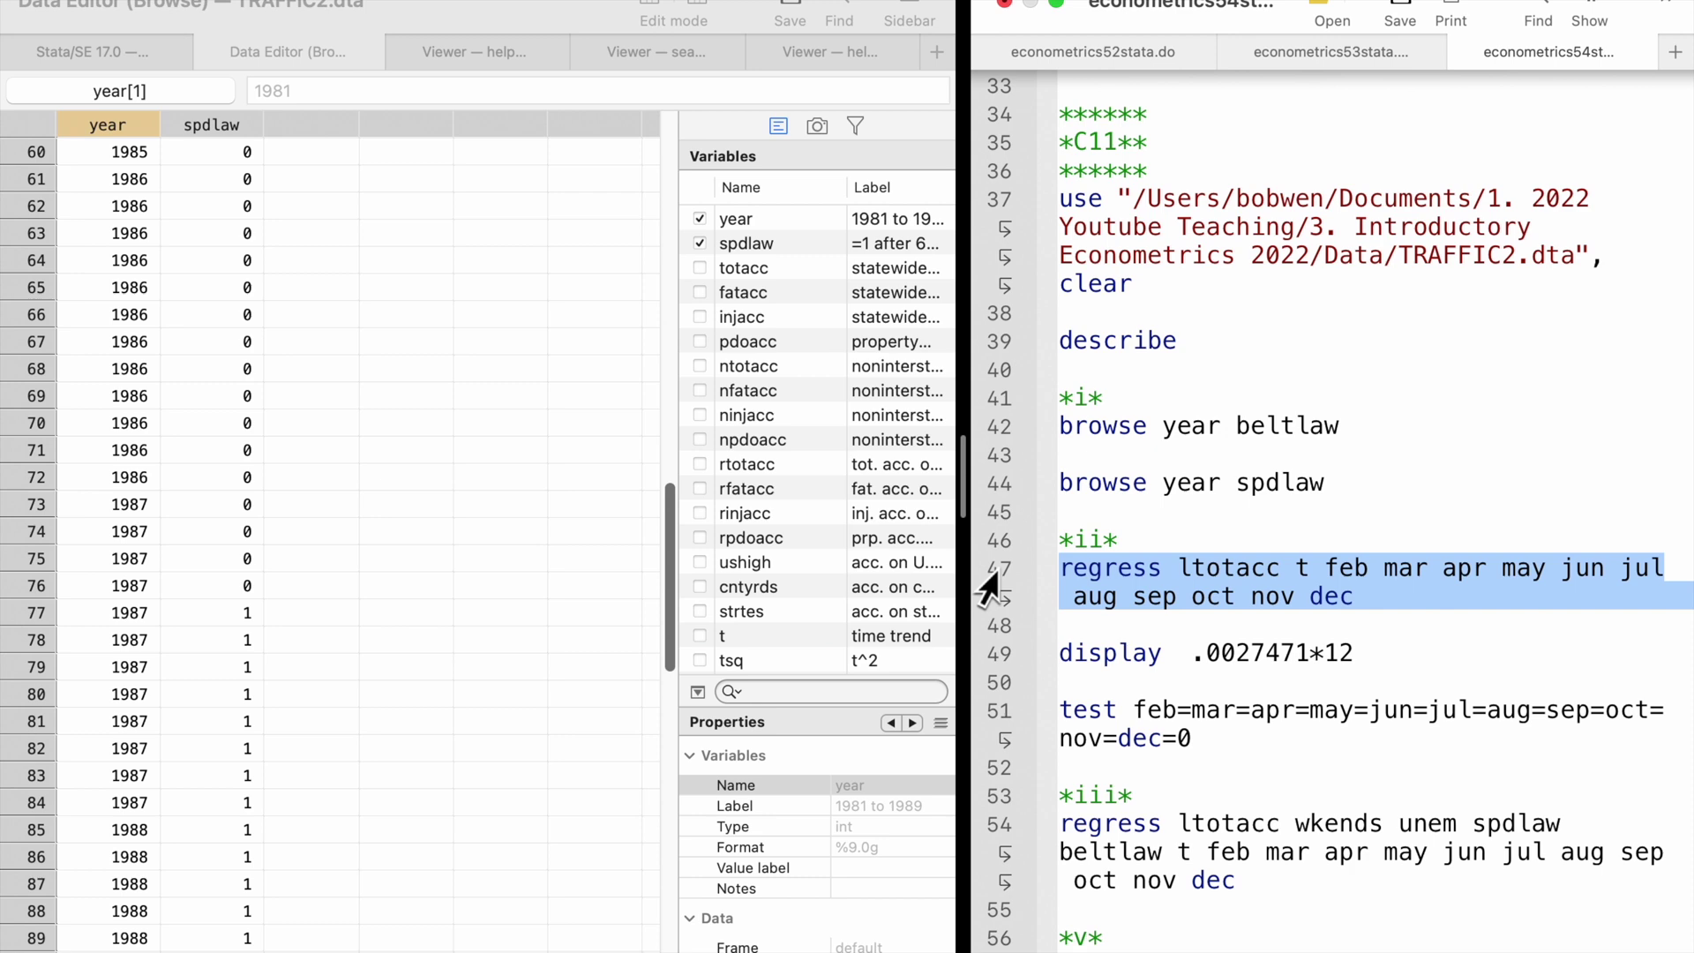
key(super+shift+d)
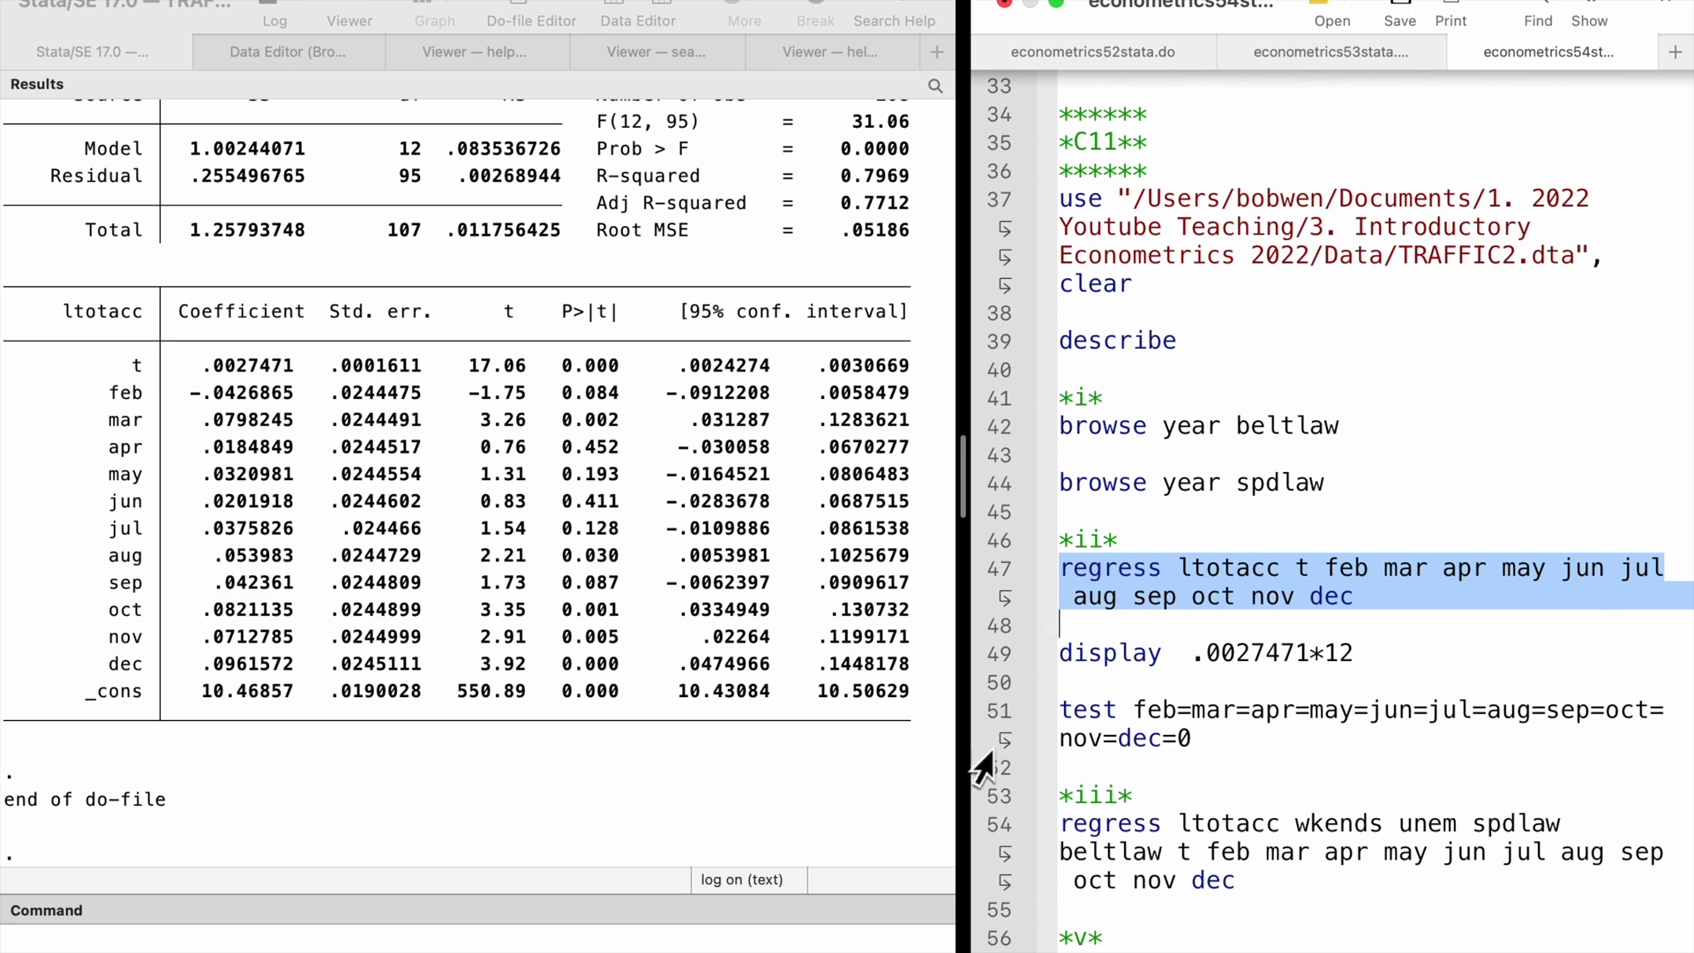
Display .0027471*12 and test that the February to December dummies are jointly zero
click(990, 664)
key(super+shift+d)
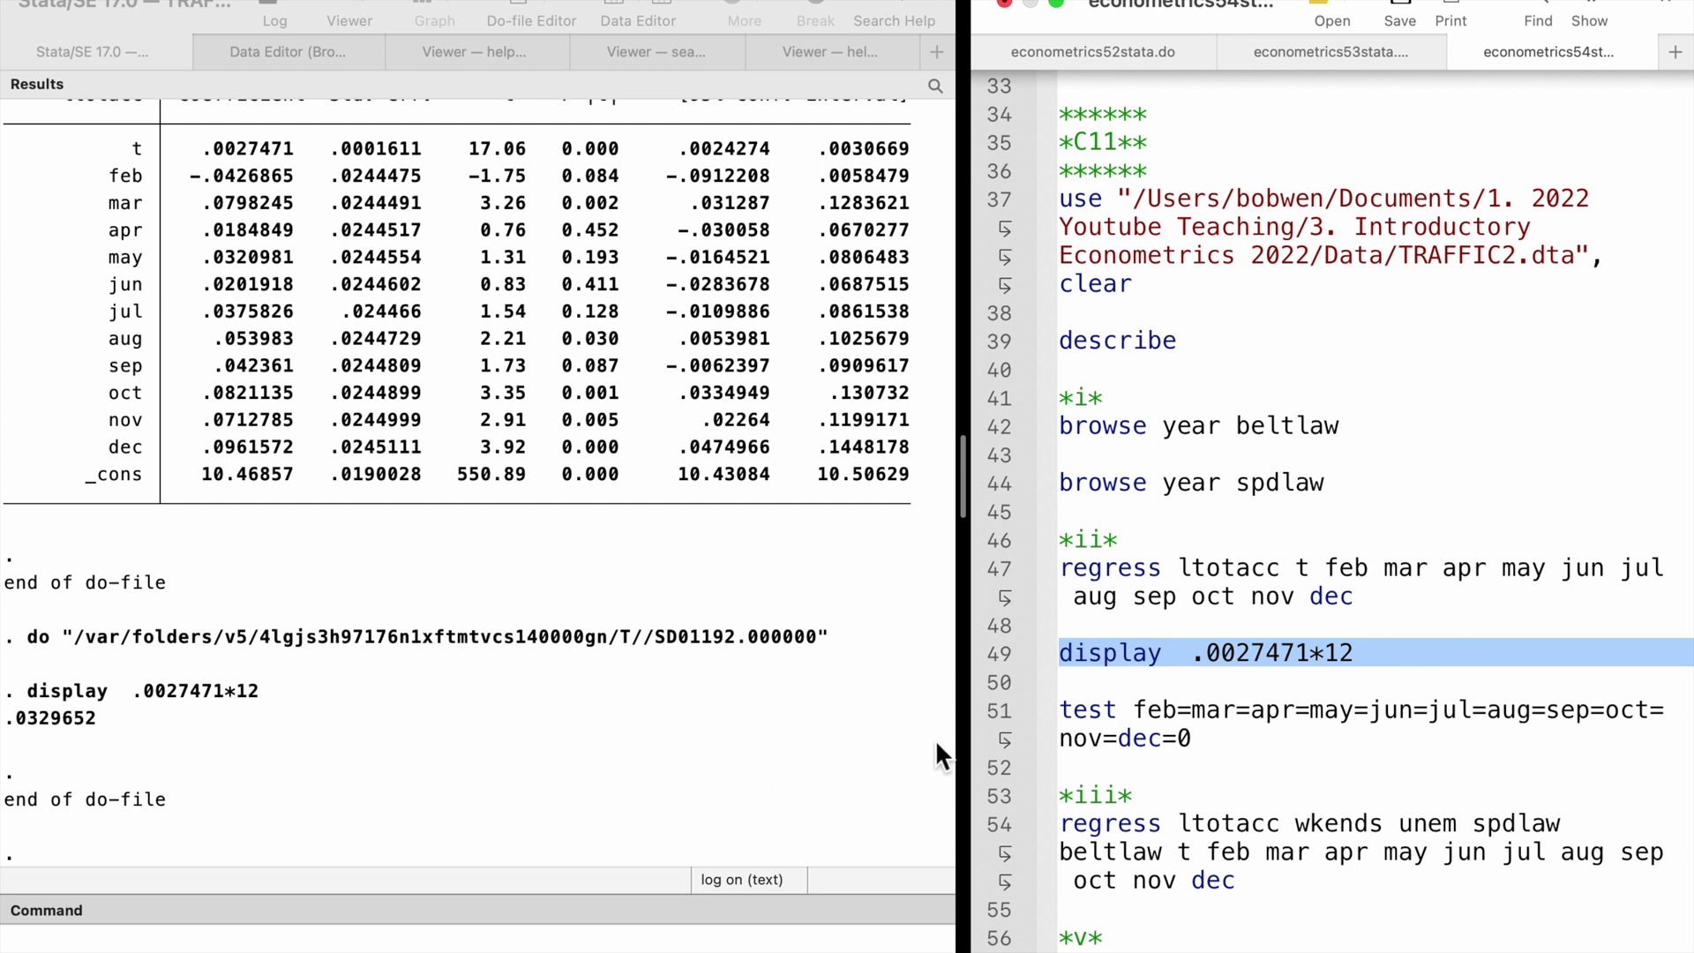
click(990, 714)
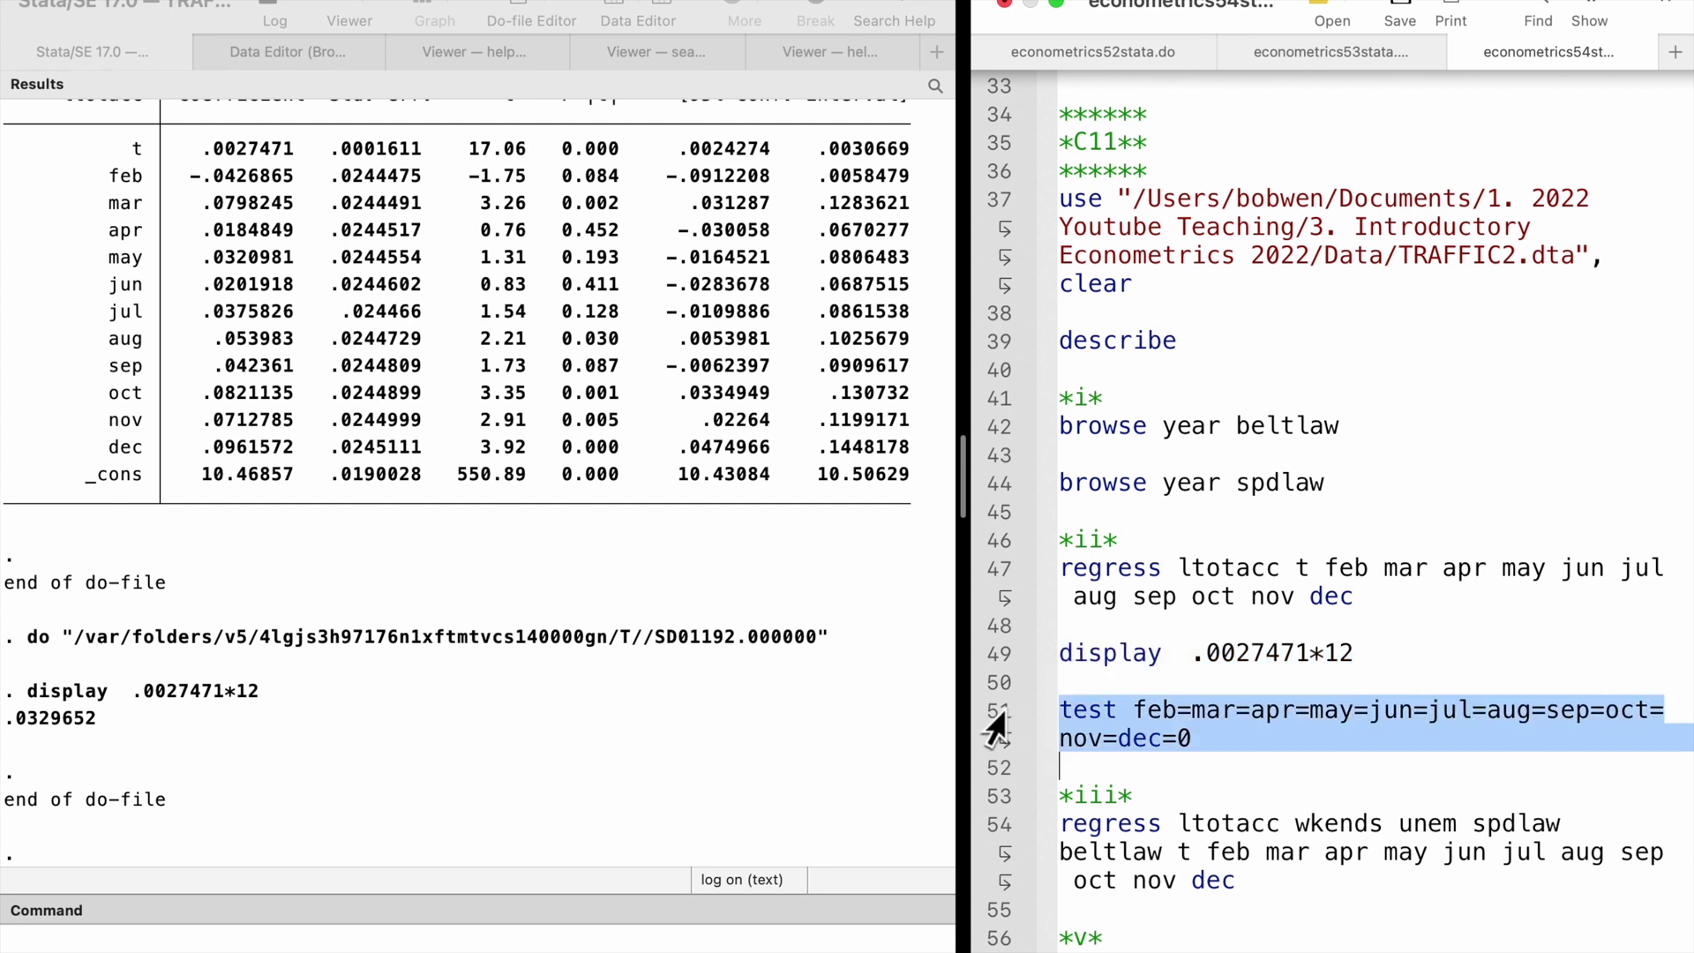
key(super+shift+d)
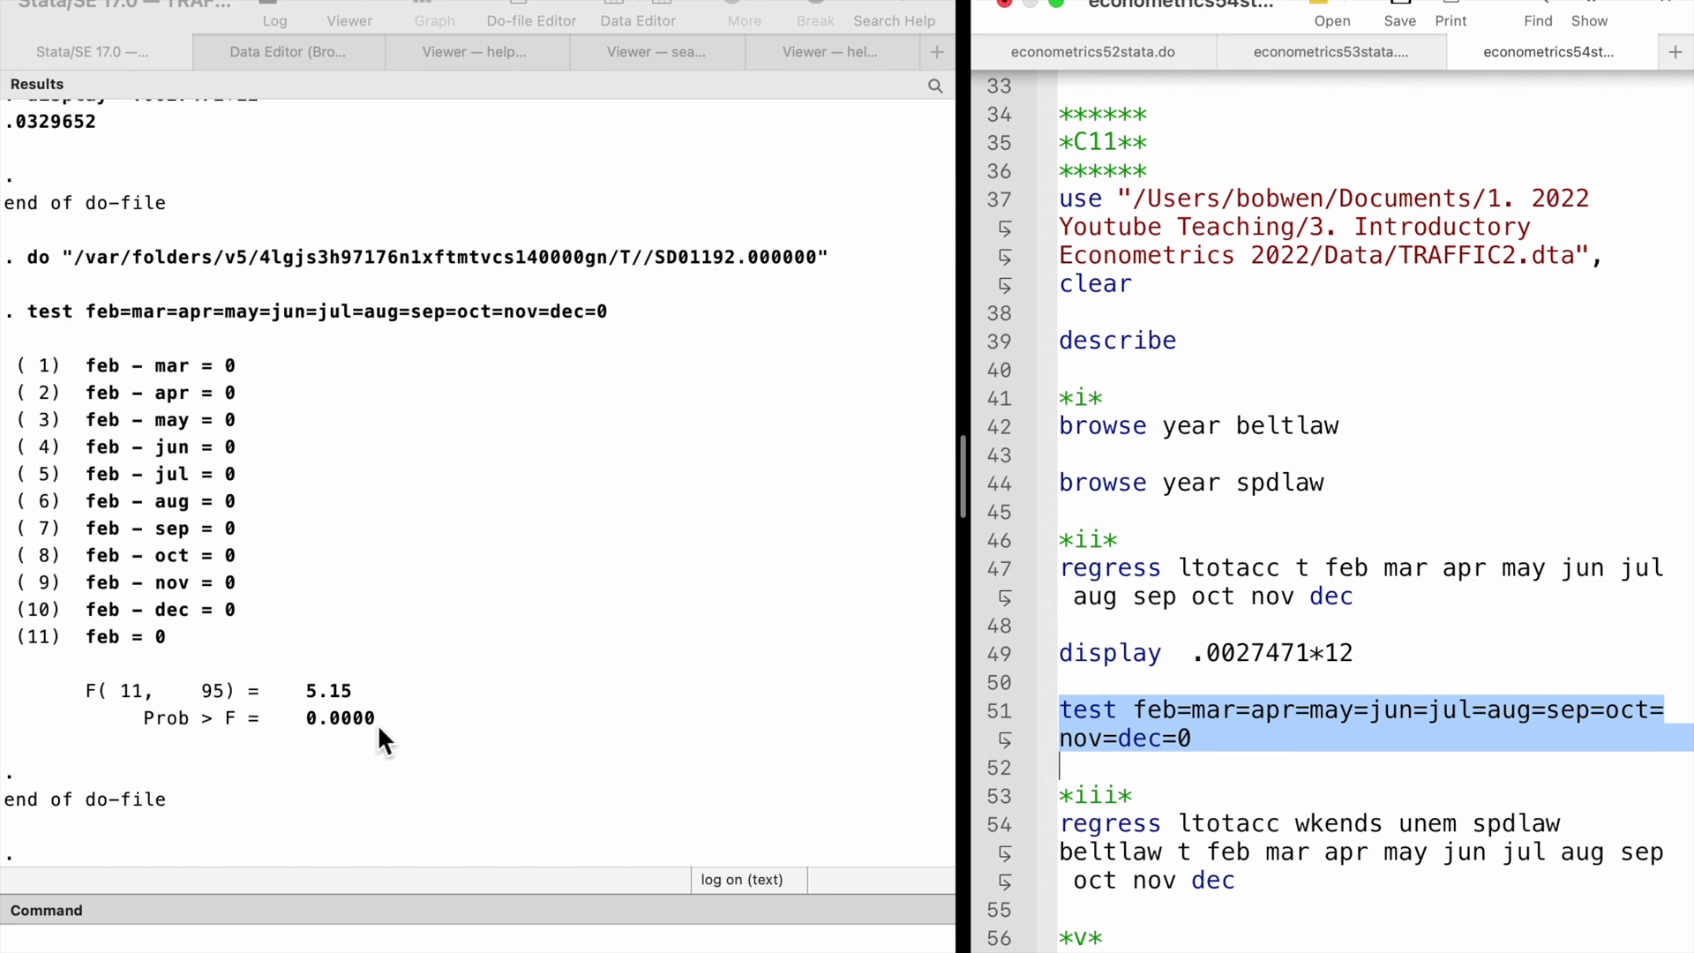
Run the part iii regression of ltotacc on wkends, unem, spdlaw, beltlaw, t and the monthly dummies
click(992, 796)
click(993, 824)
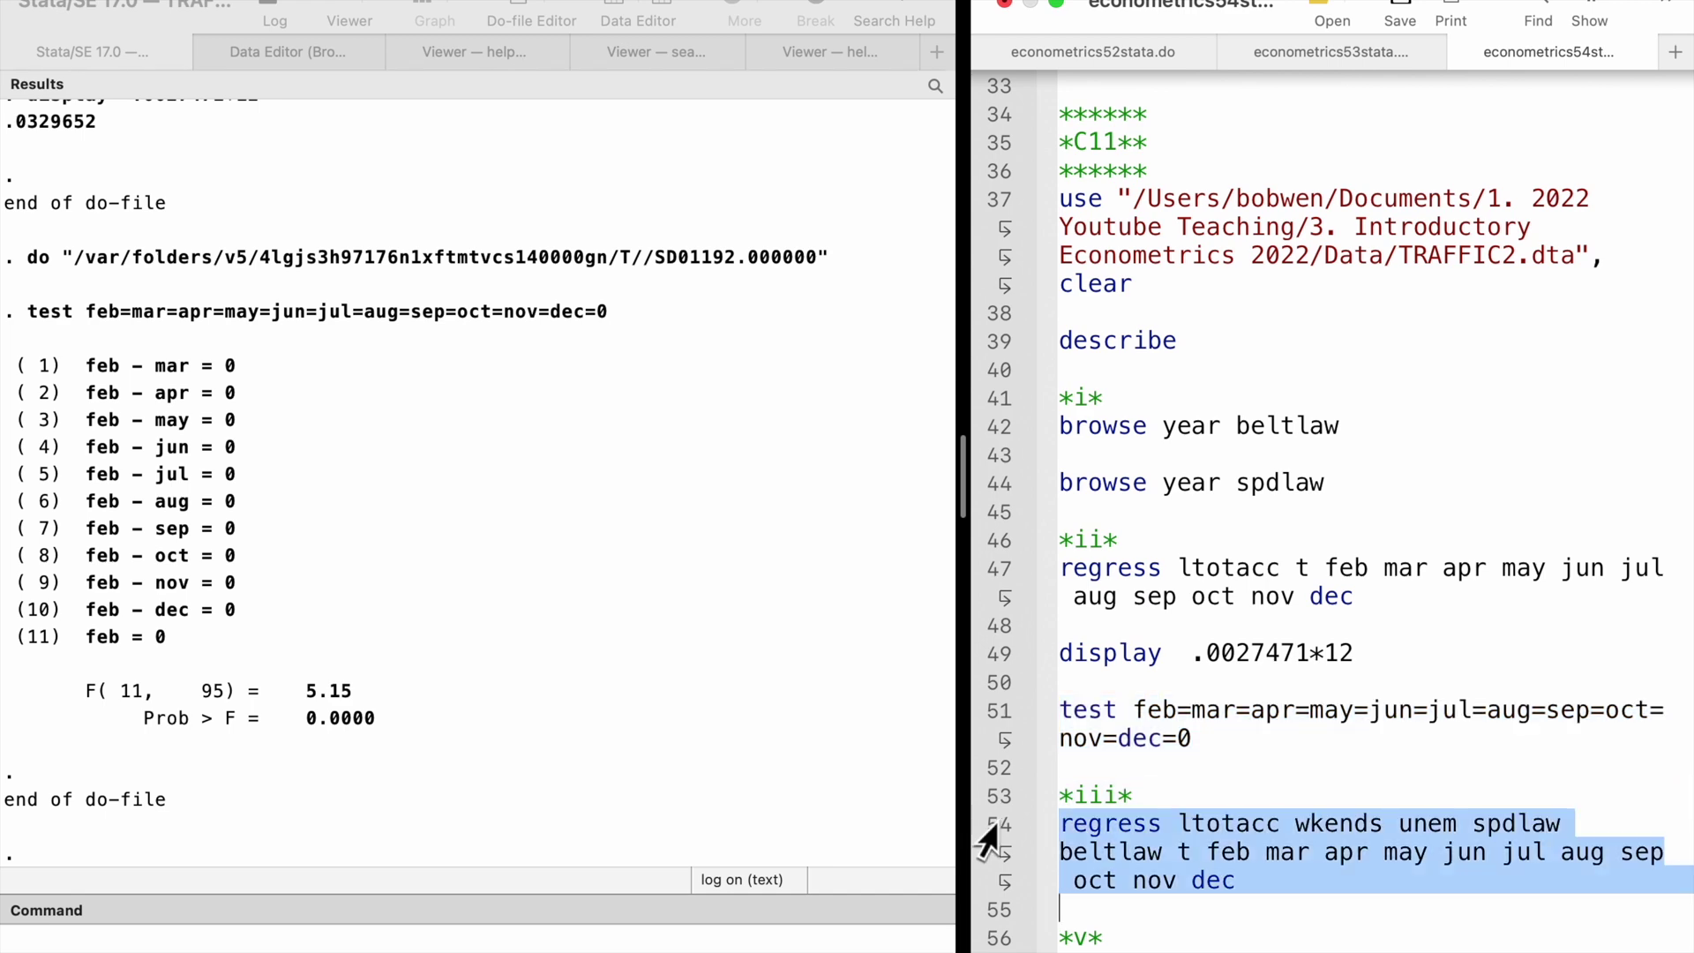
key(super+shift+d)
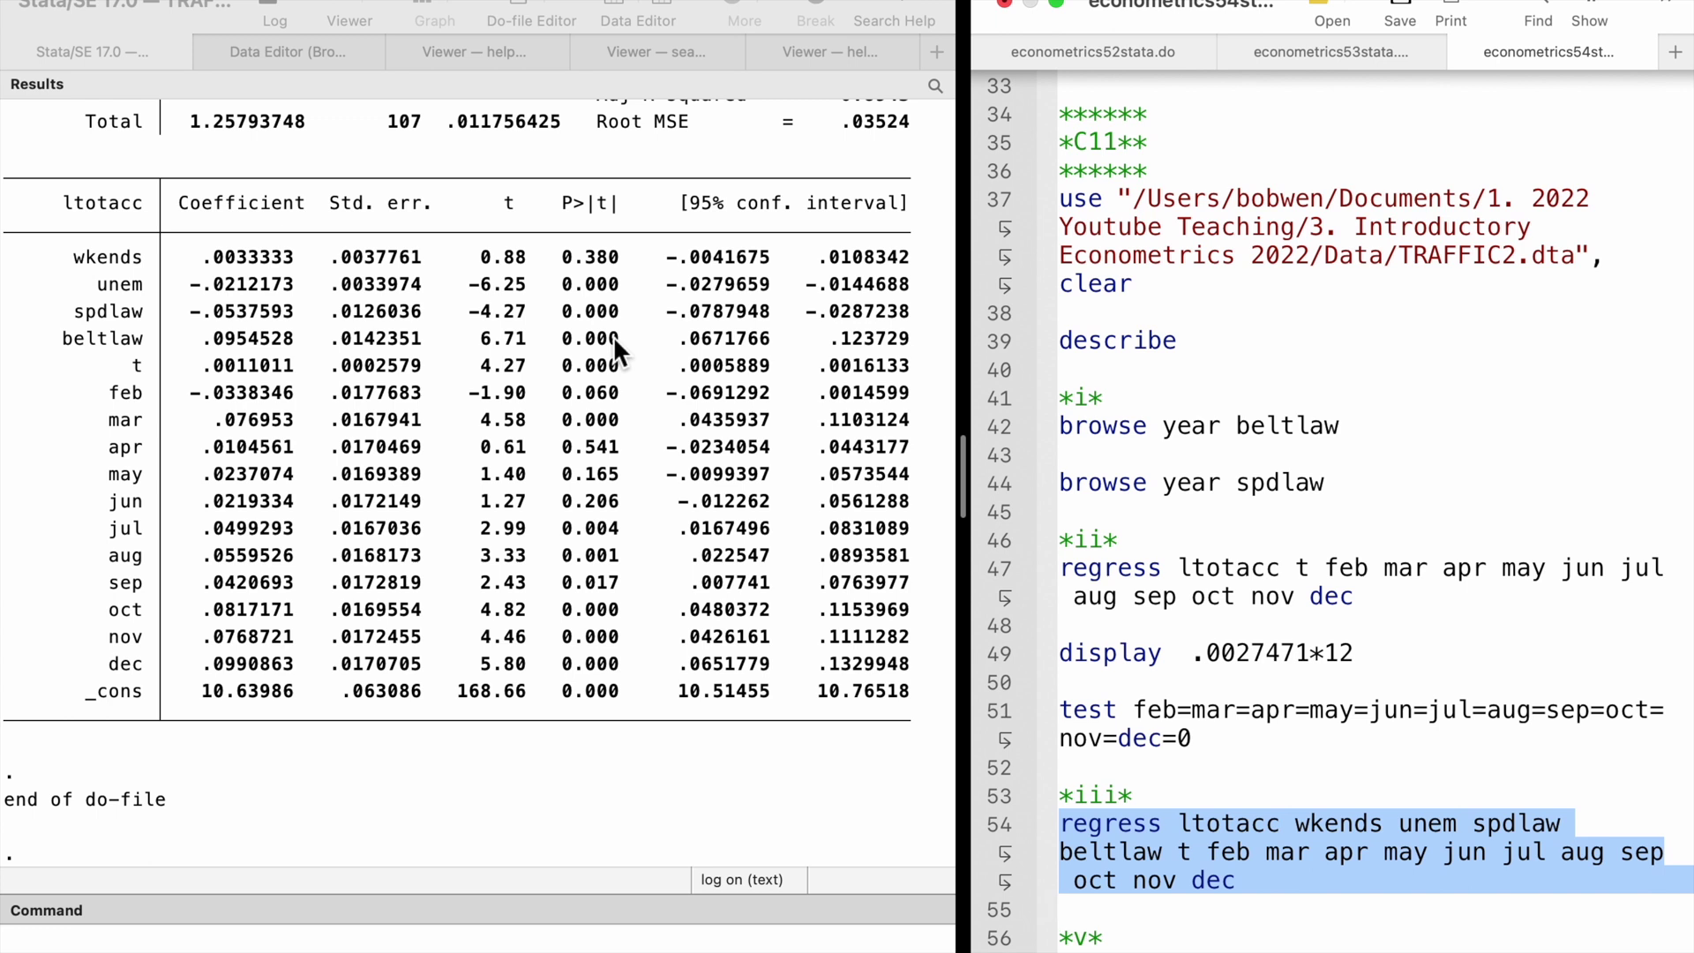
Run the part v command that summarizes prcfat
scroll(1147, 808, down, 5)
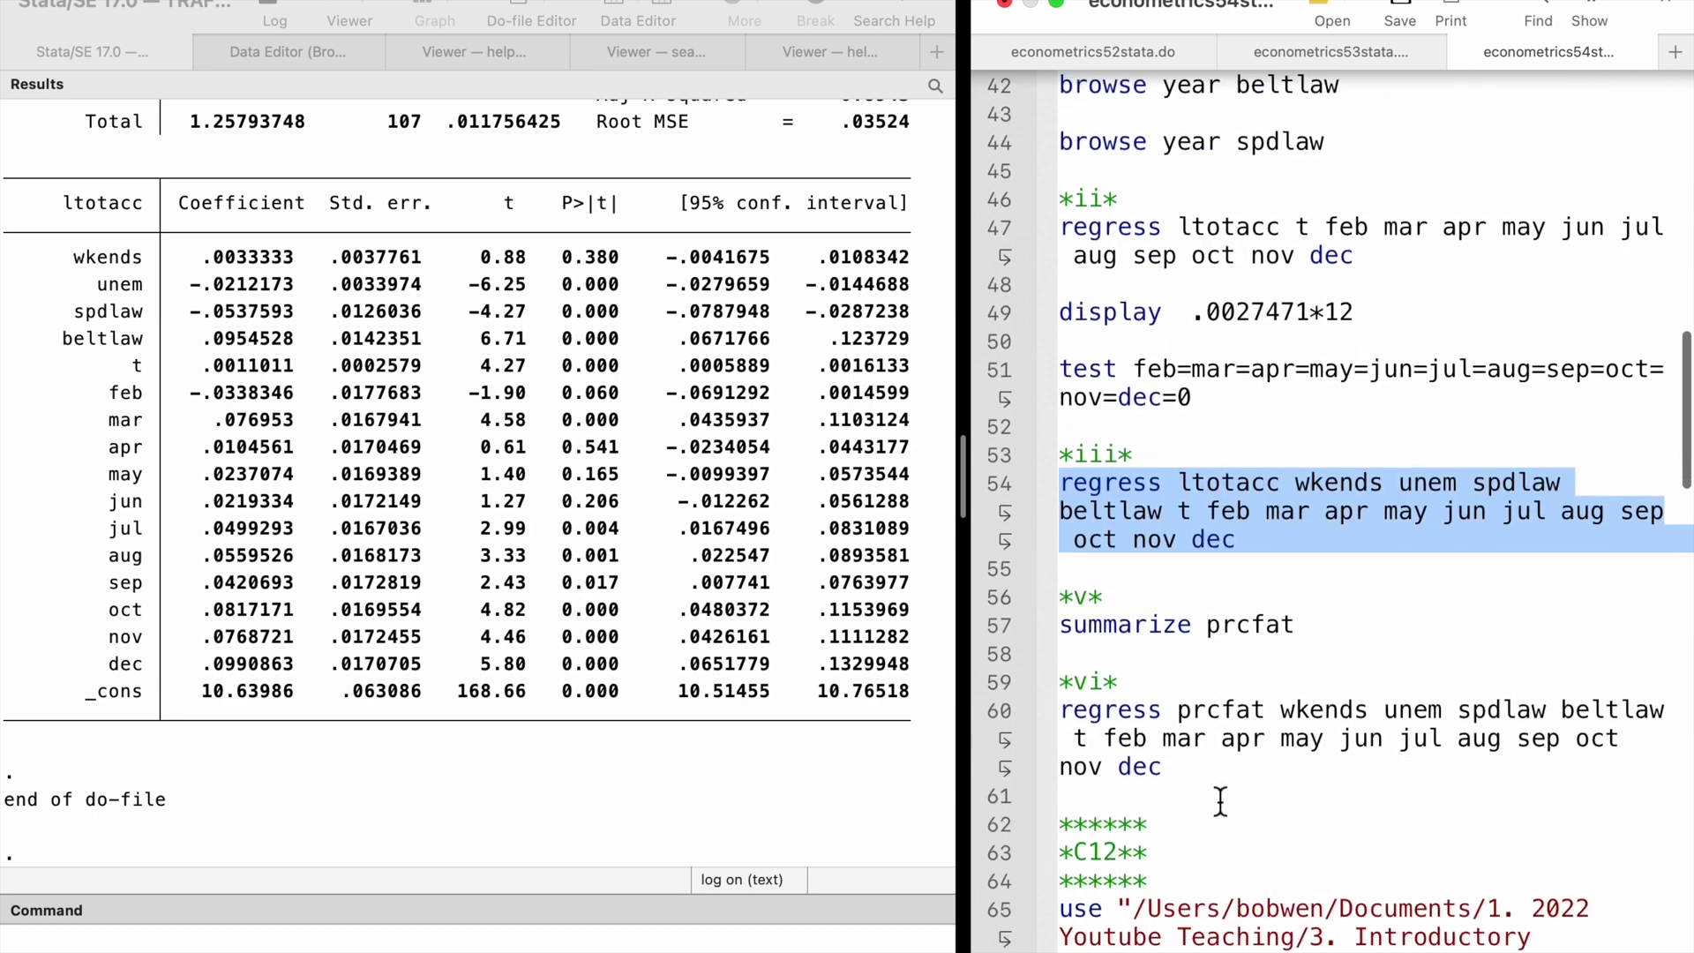
drag(992, 607, 995, 633)
click(996, 633)
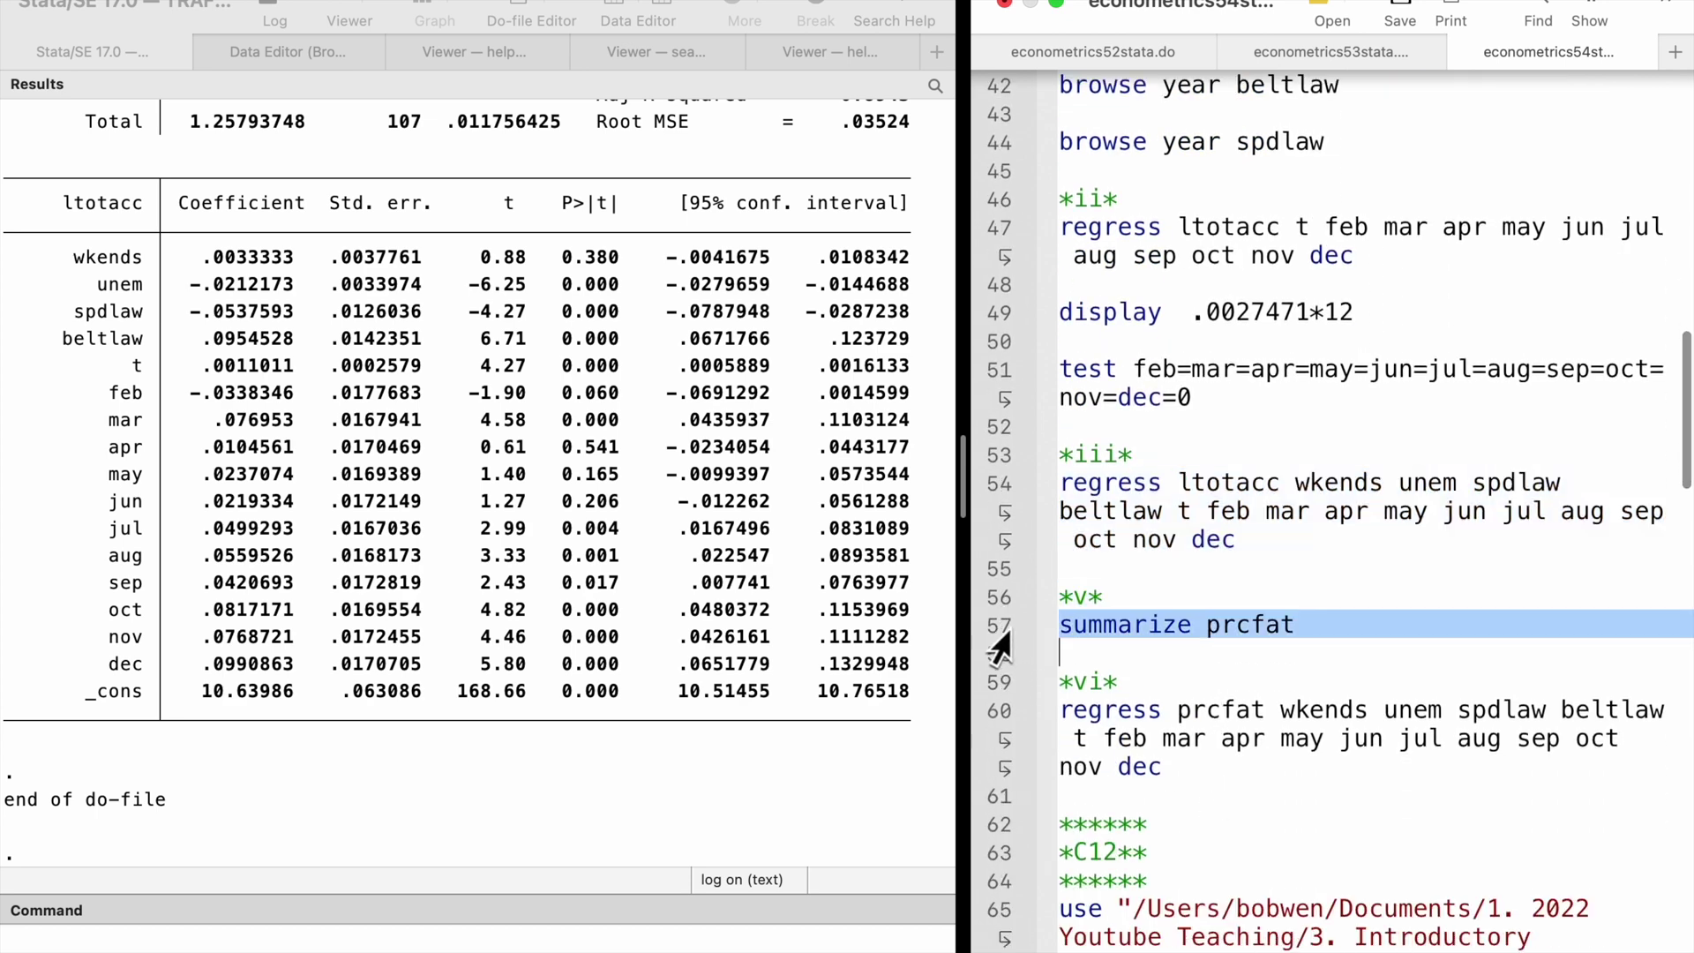
key(super+shift+d)
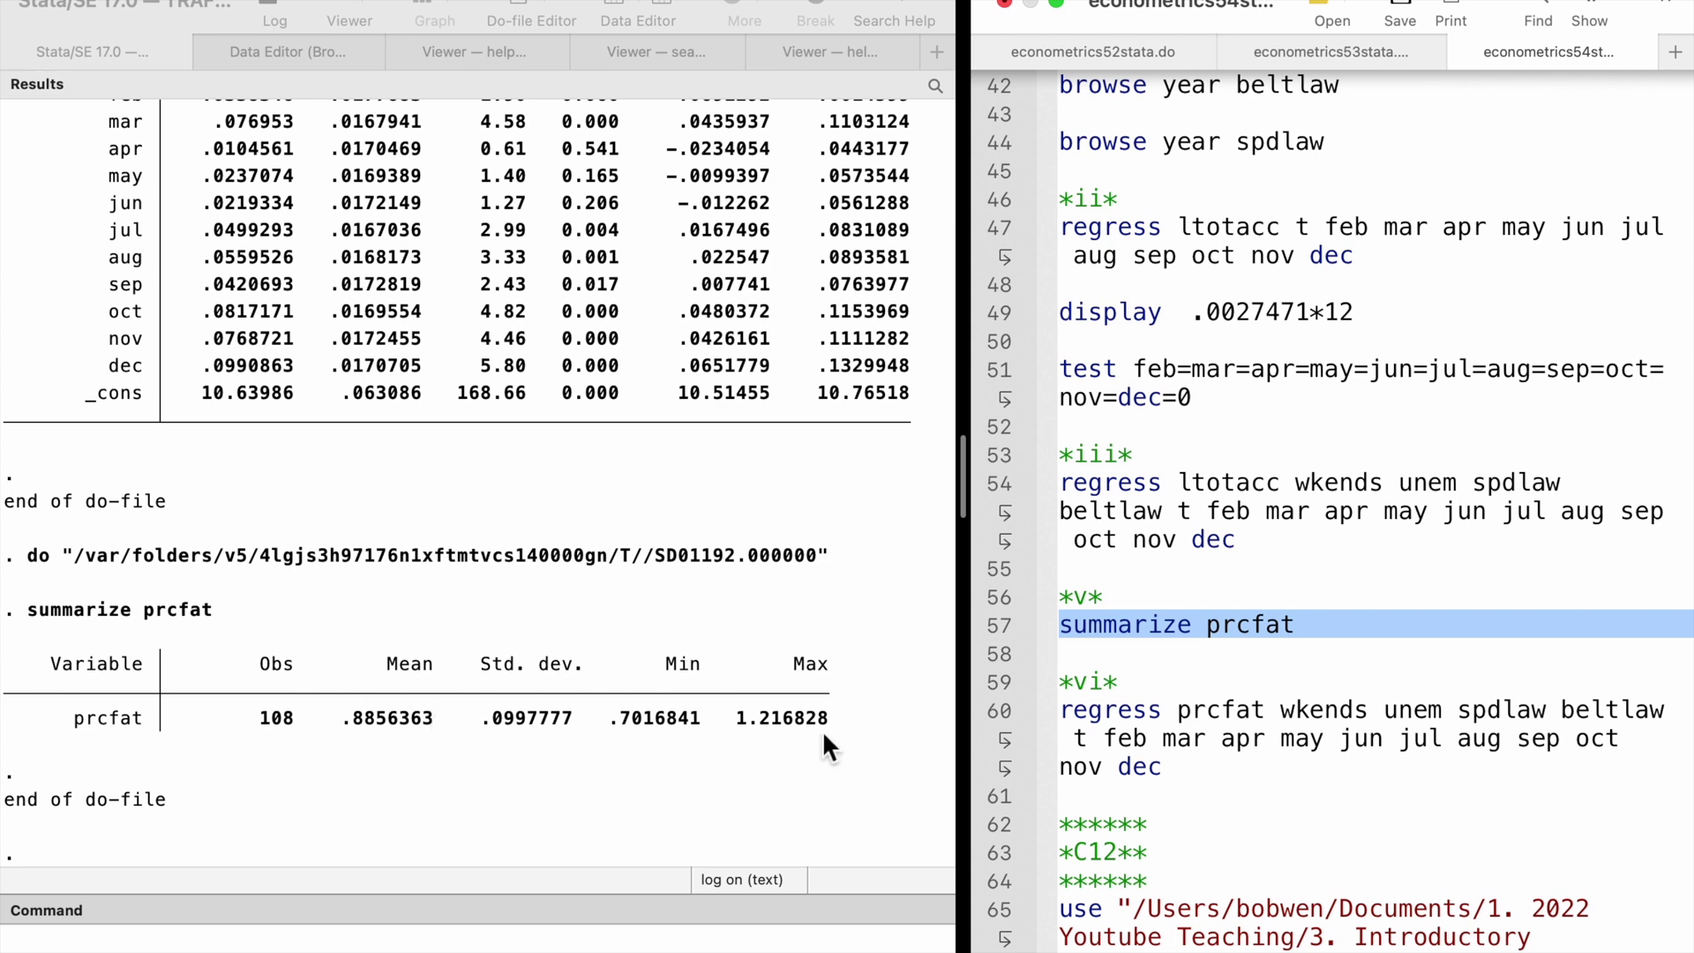
Run the C11 part vi regression of prcfat on wkends, unem, spdlaw, beltlaw, t and the February to December dummies
click(995, 689)
click(992, 717)
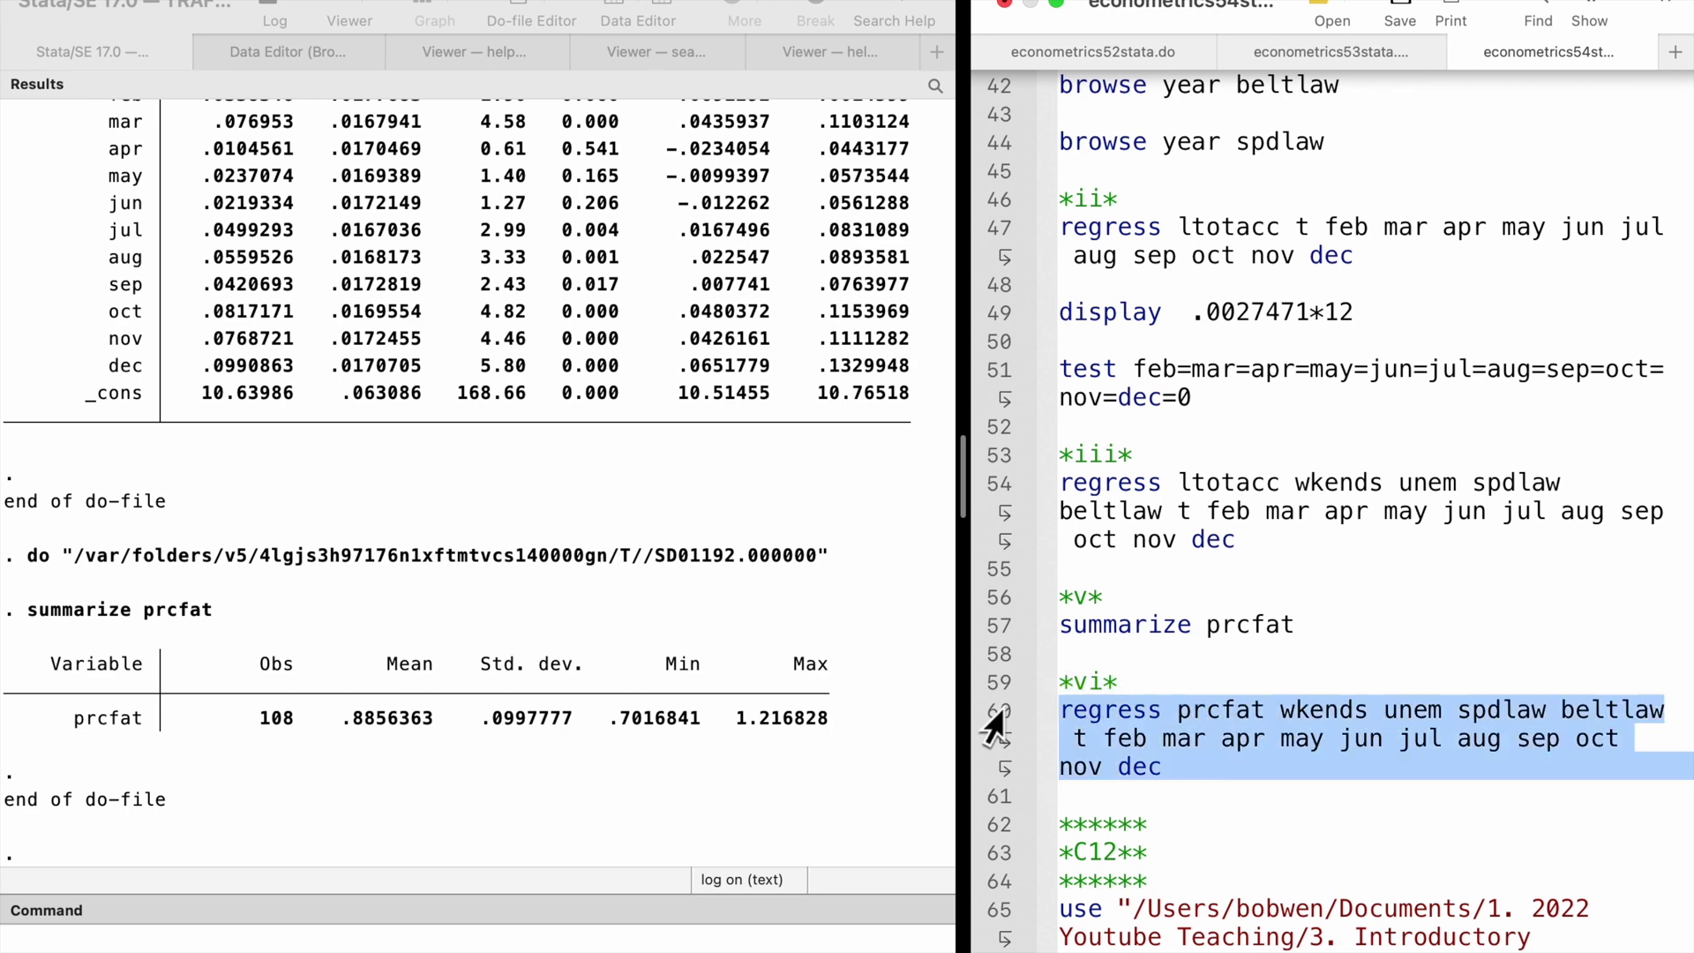
key(super+shift+d)
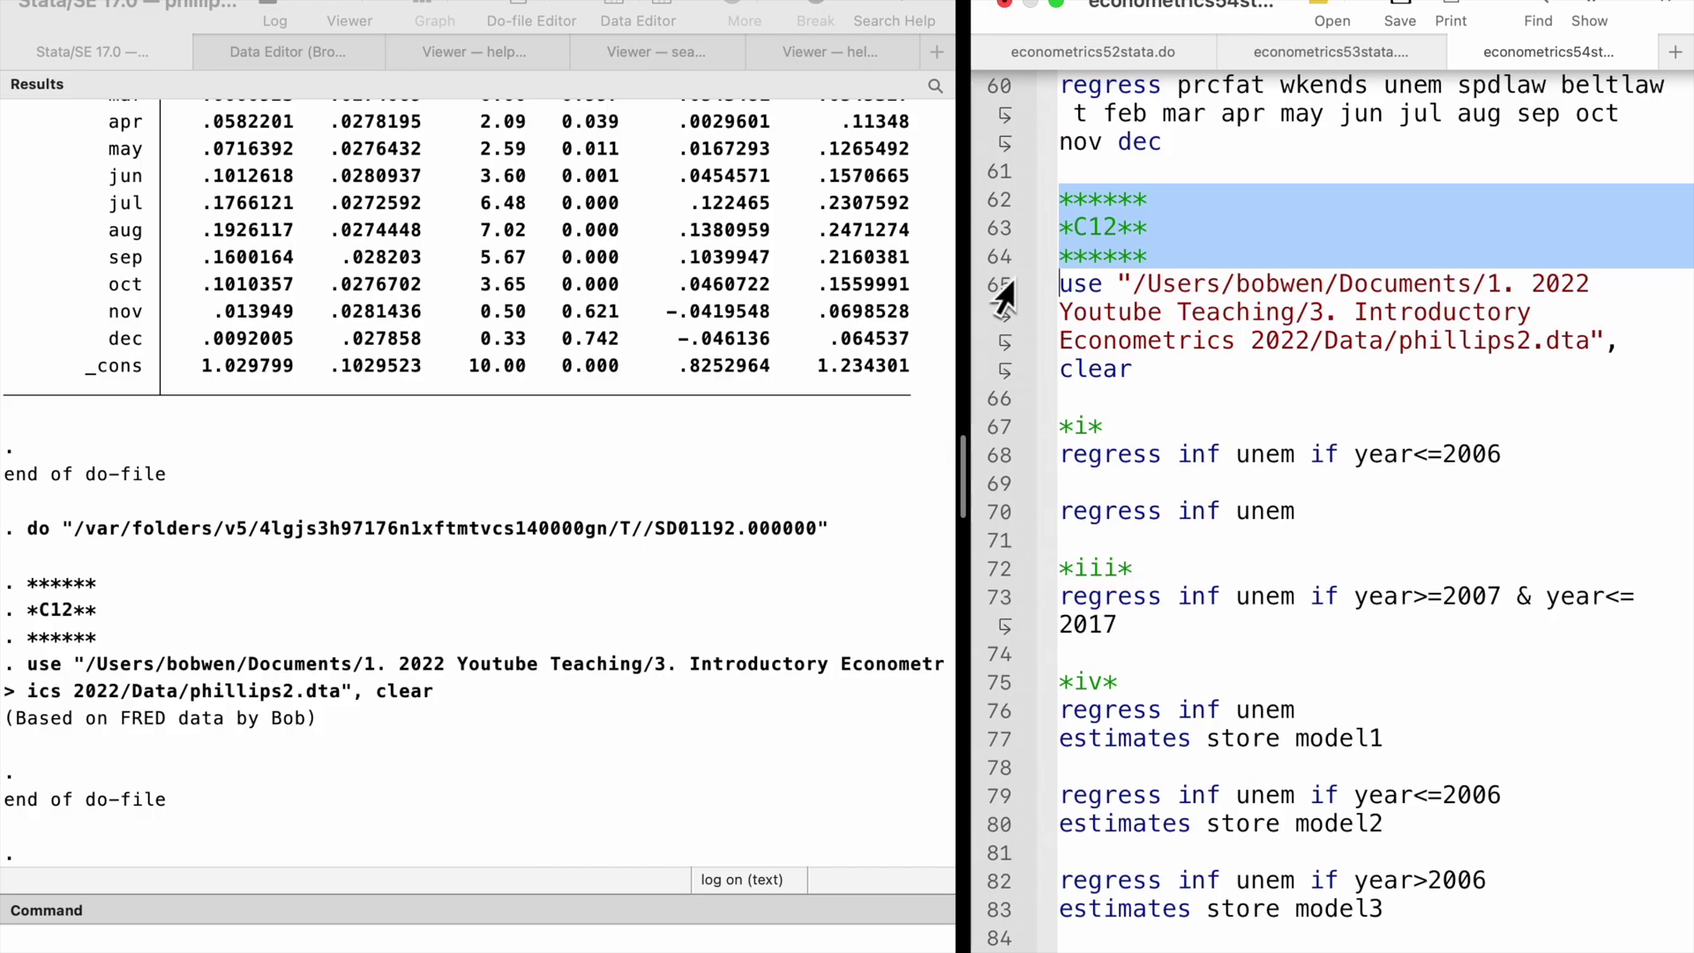
Load phillips2.dta for C12 and run the part i regression of inf on unem for years up to 2006
click(997, 296)
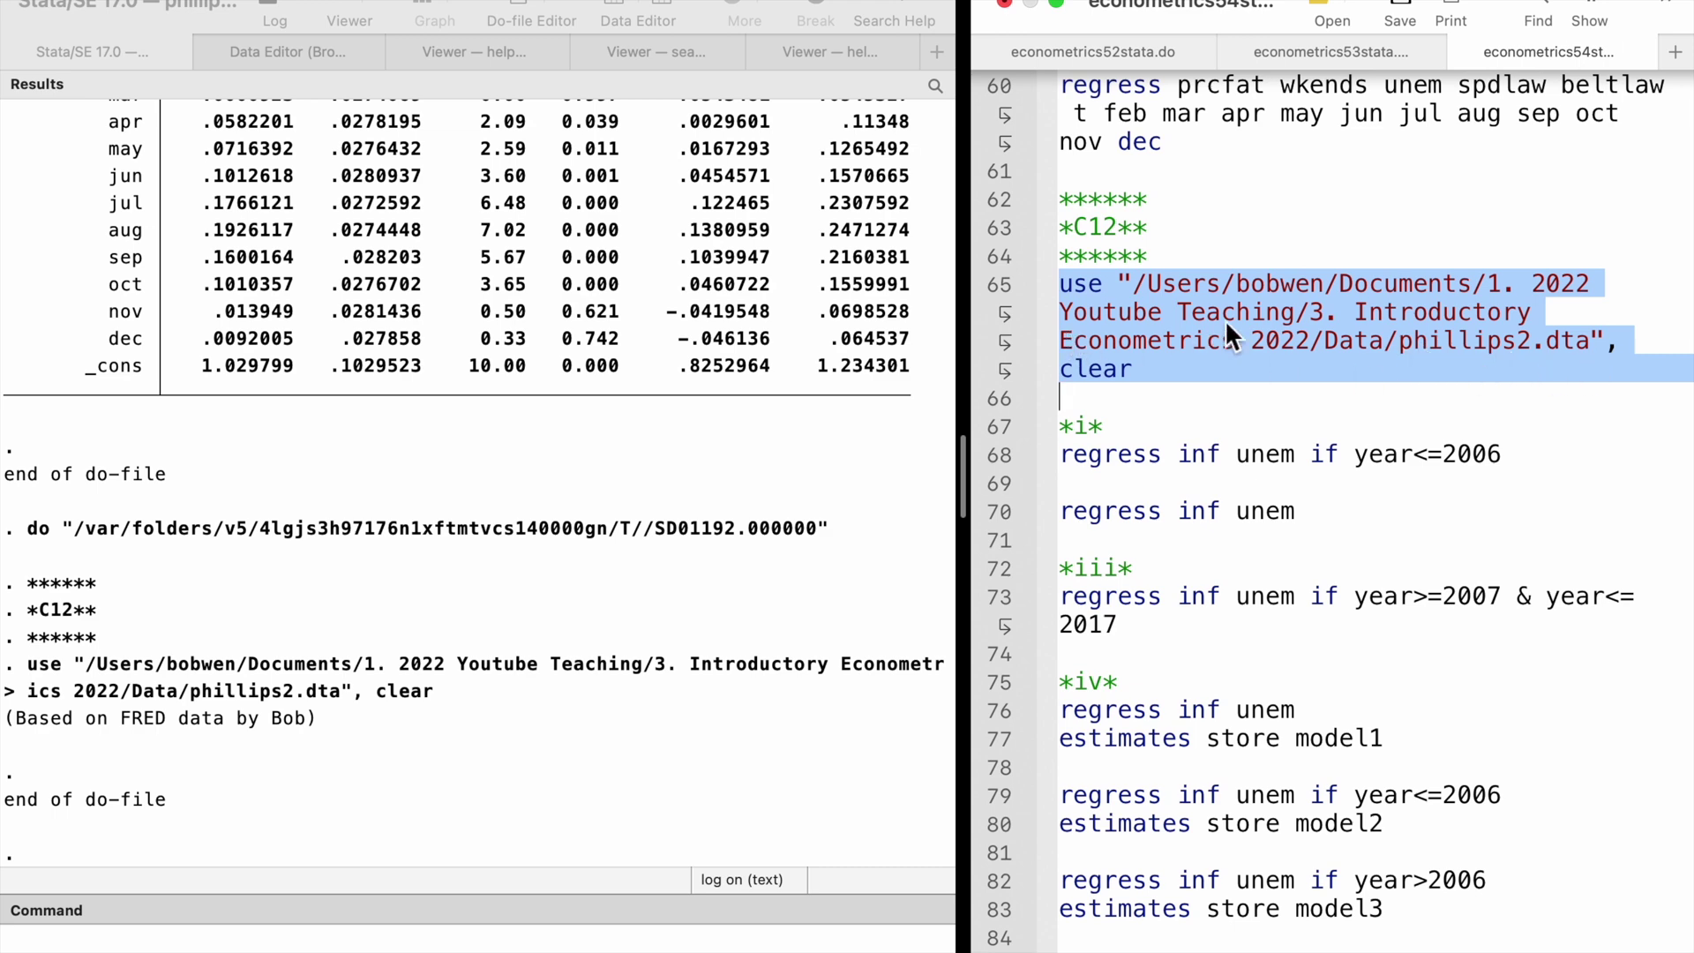
key(super+shift+d)
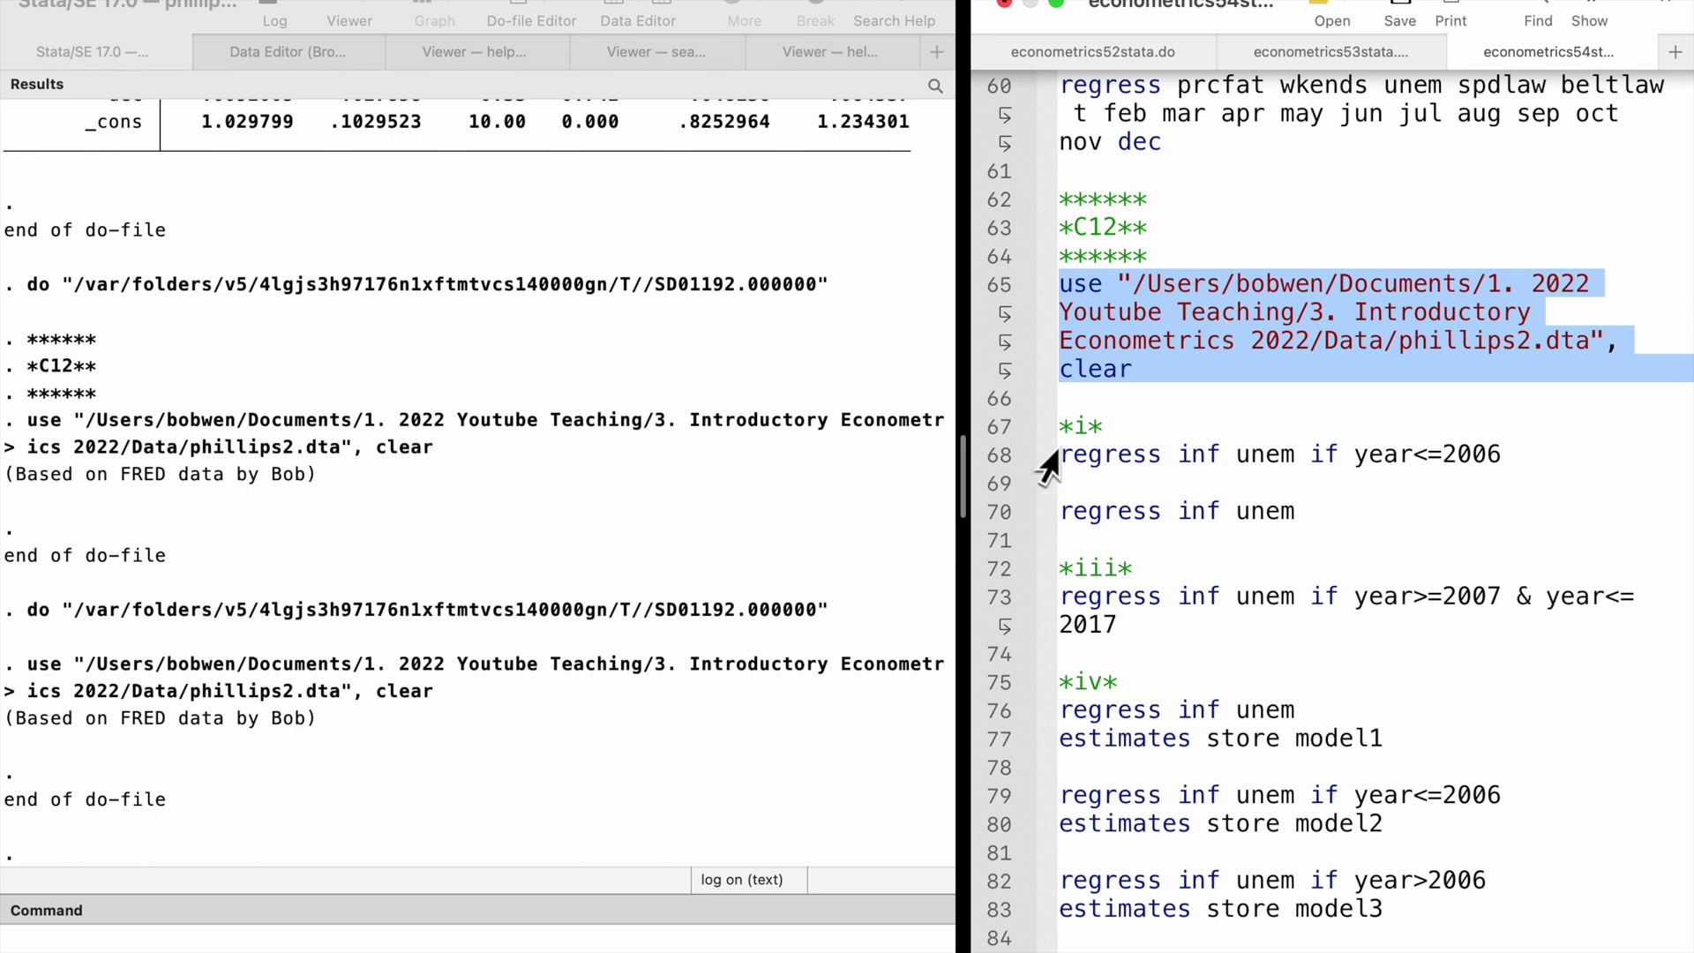
click(998, 427)
click(995, 455)
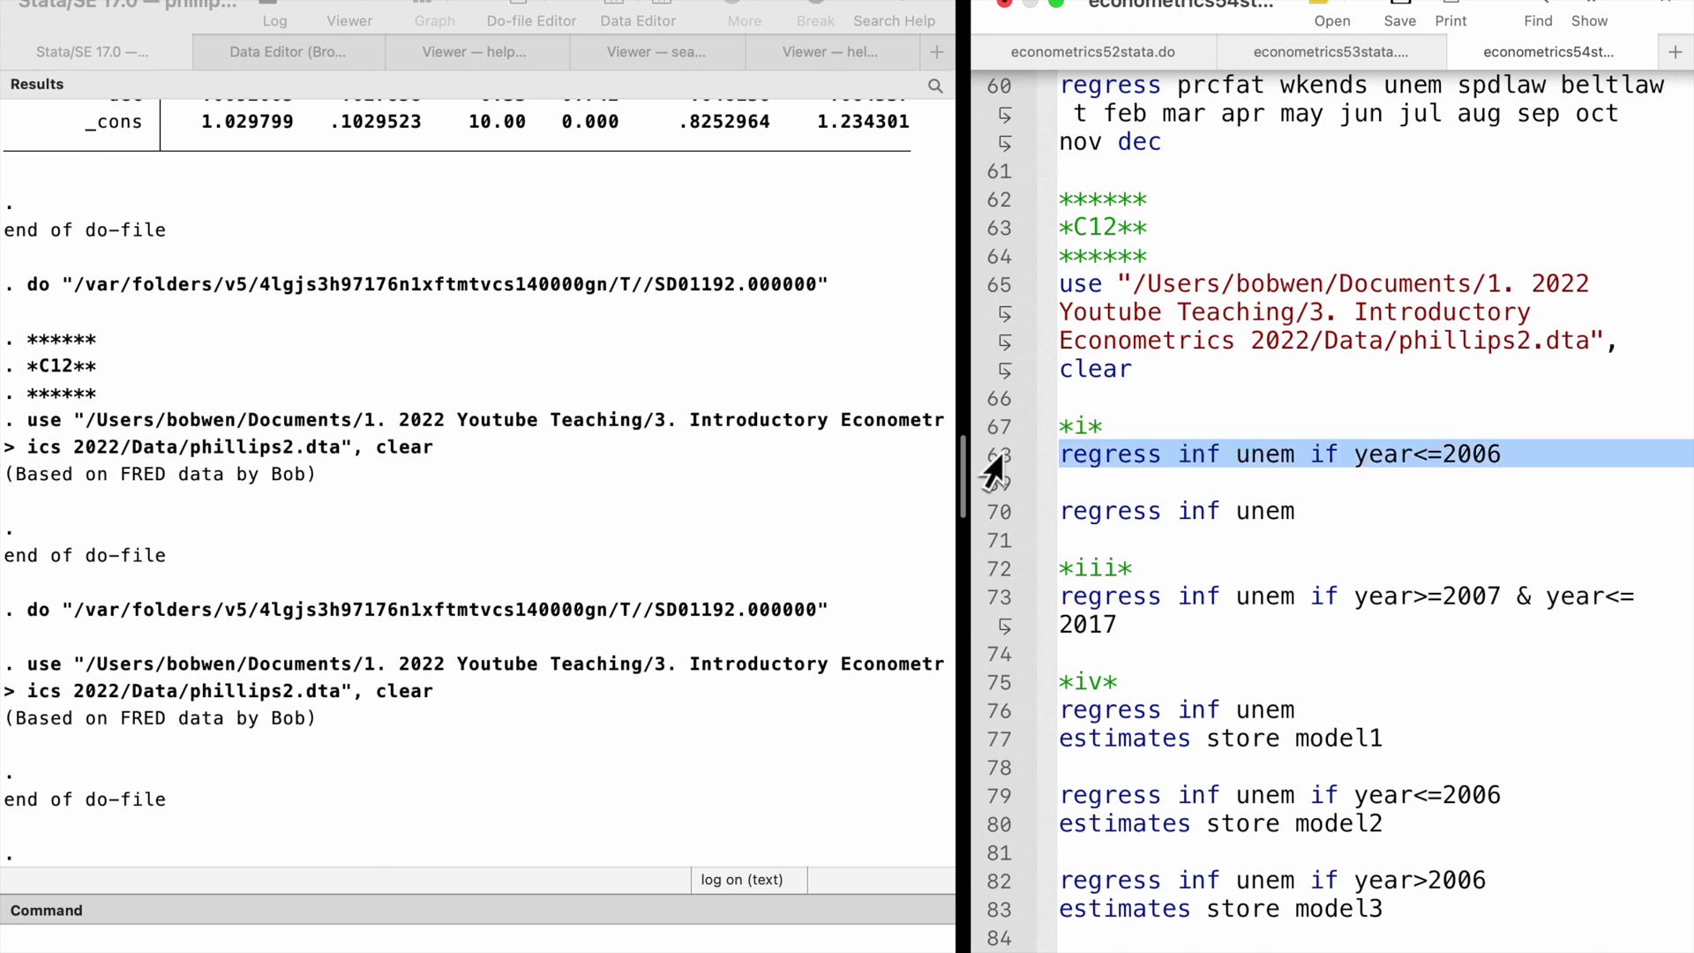
key(super+shift+d)
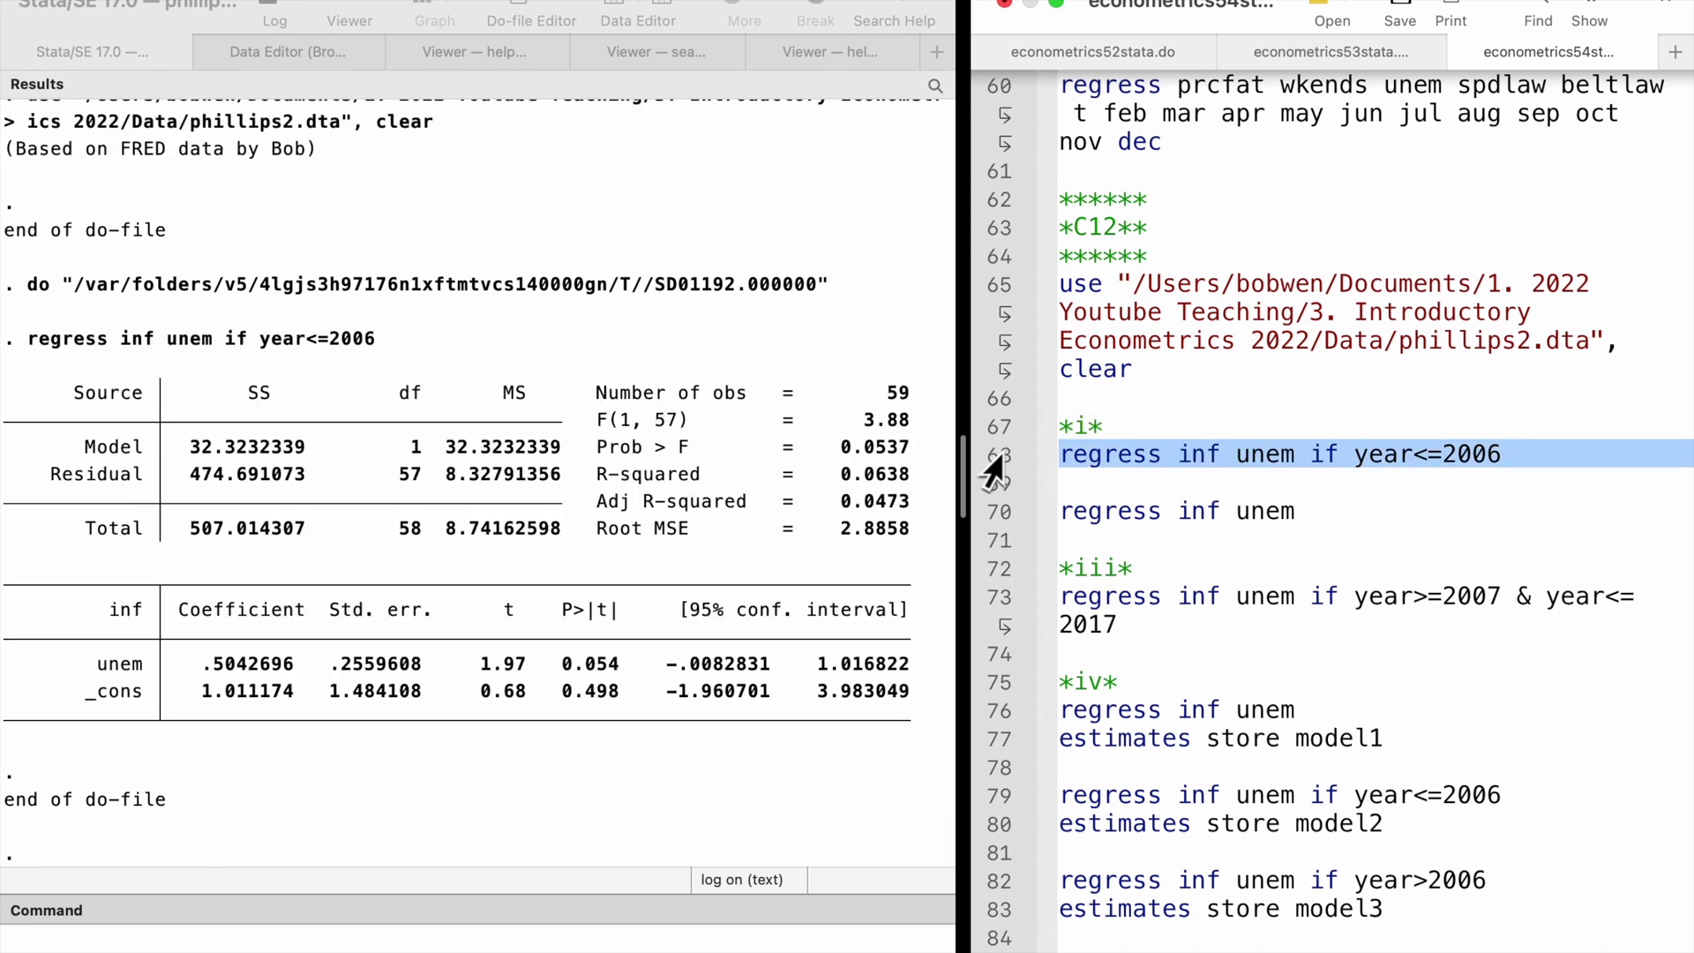
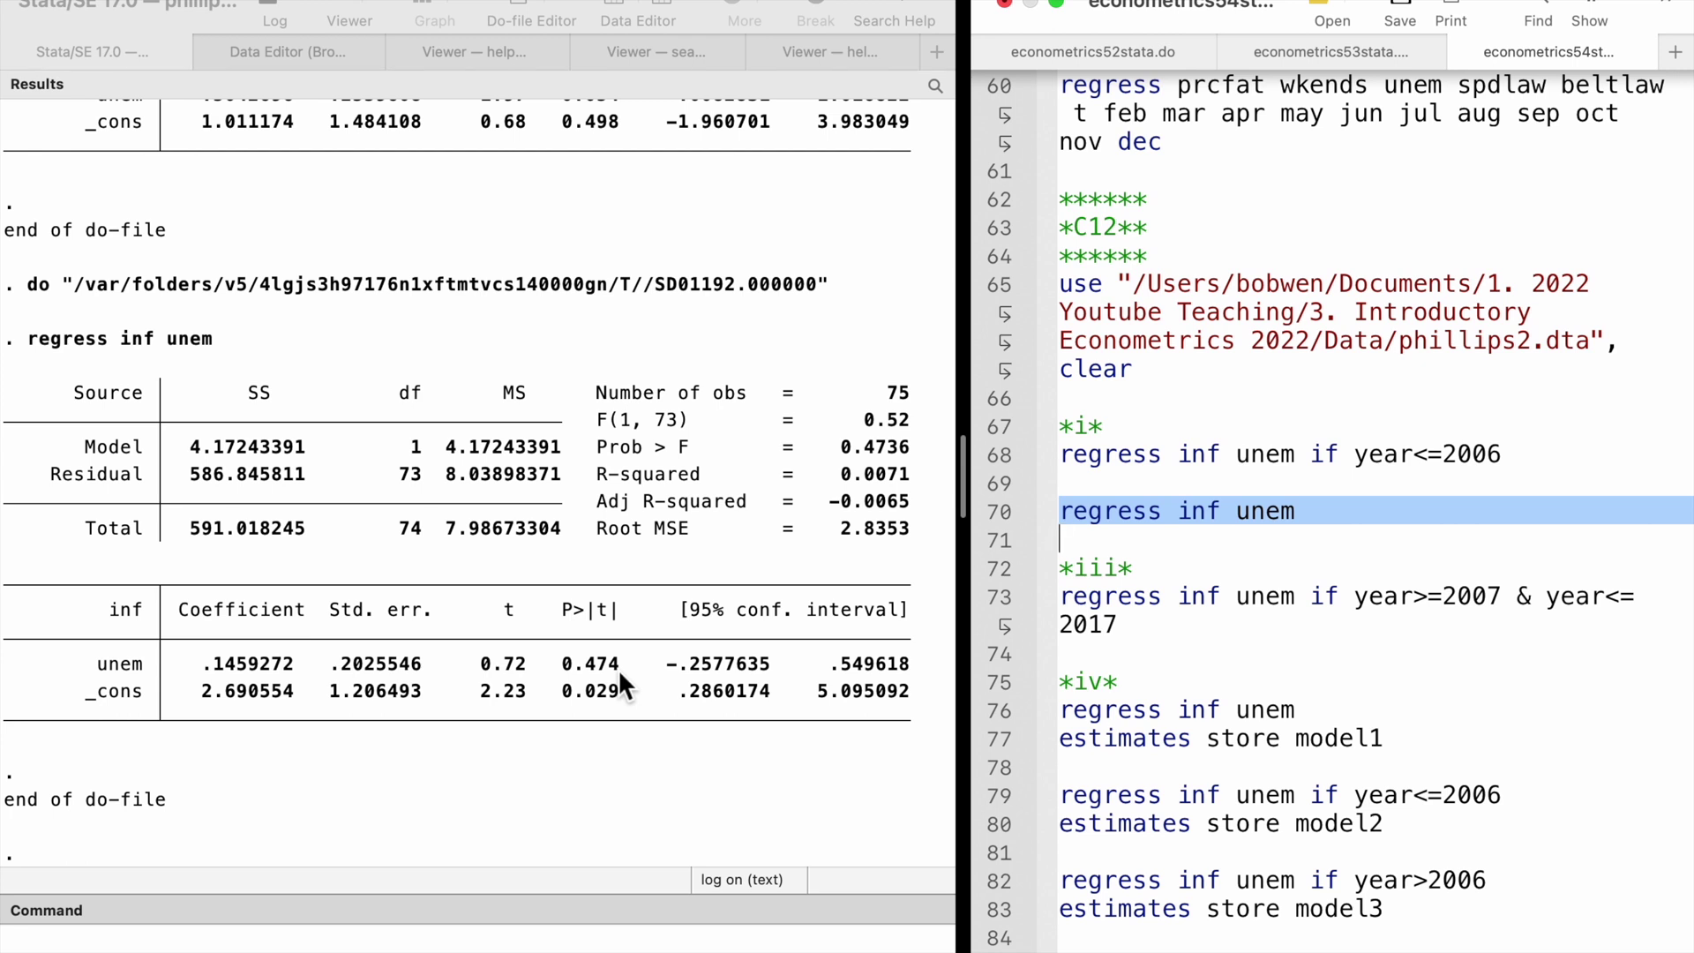
Run the C12 part iii regression of inf on unem for the years 2007 through 2017
click(998, 574)
click(998, 609)
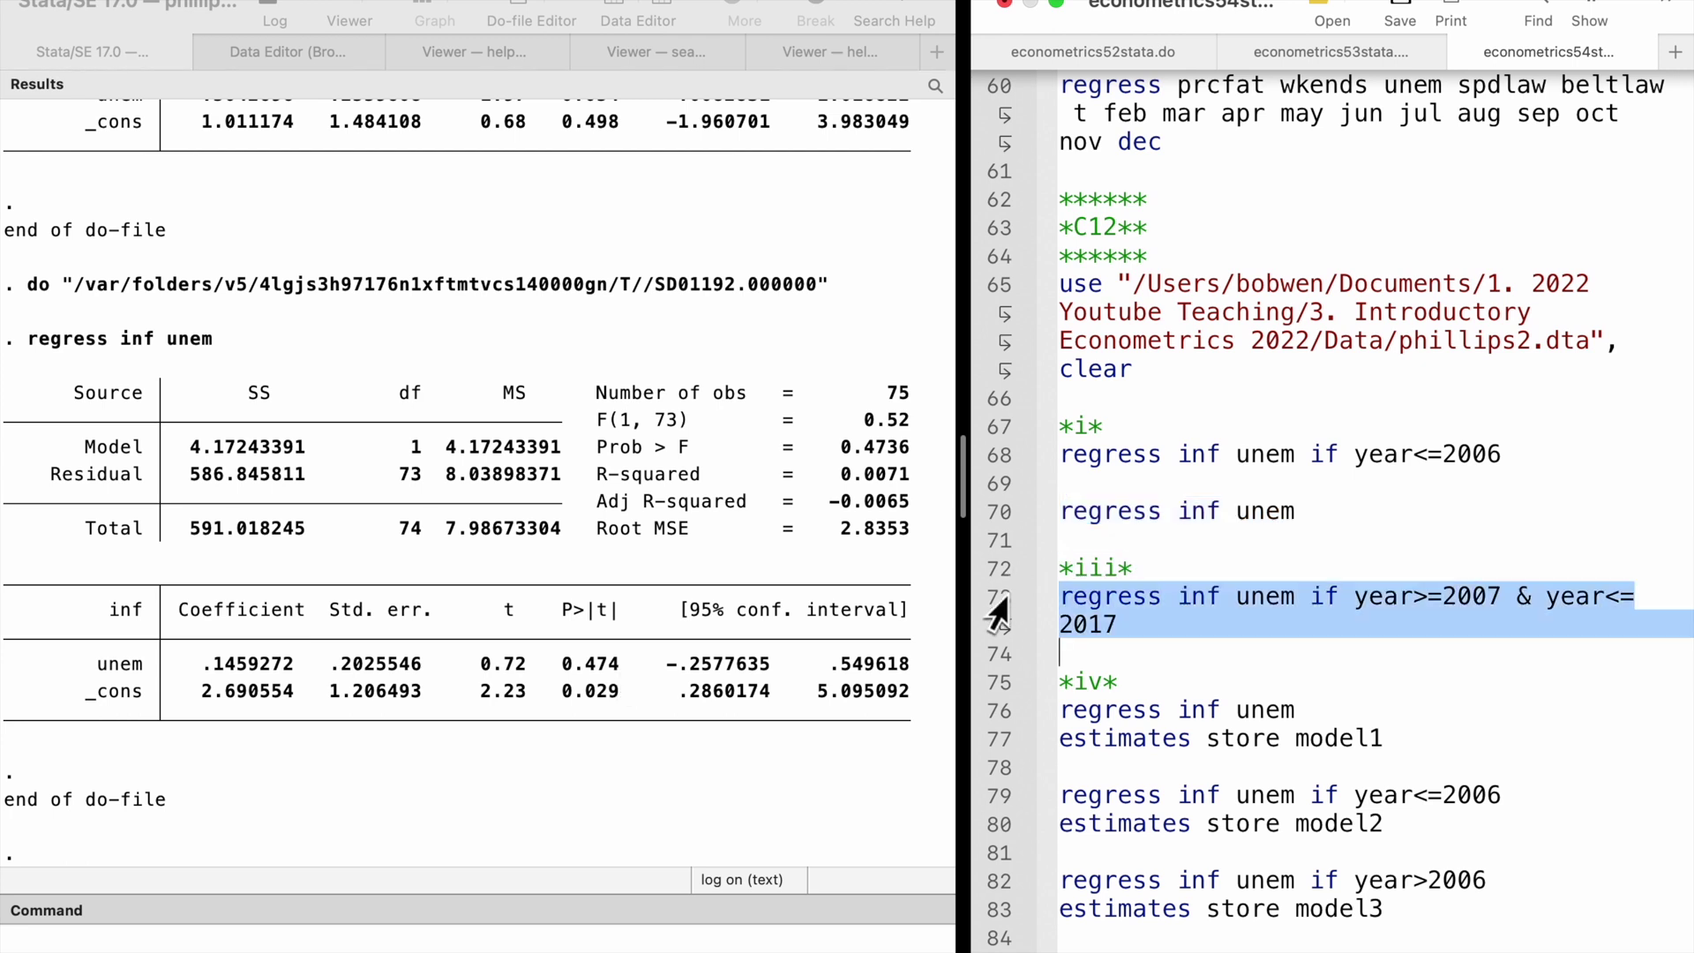
key(super+shift+d)
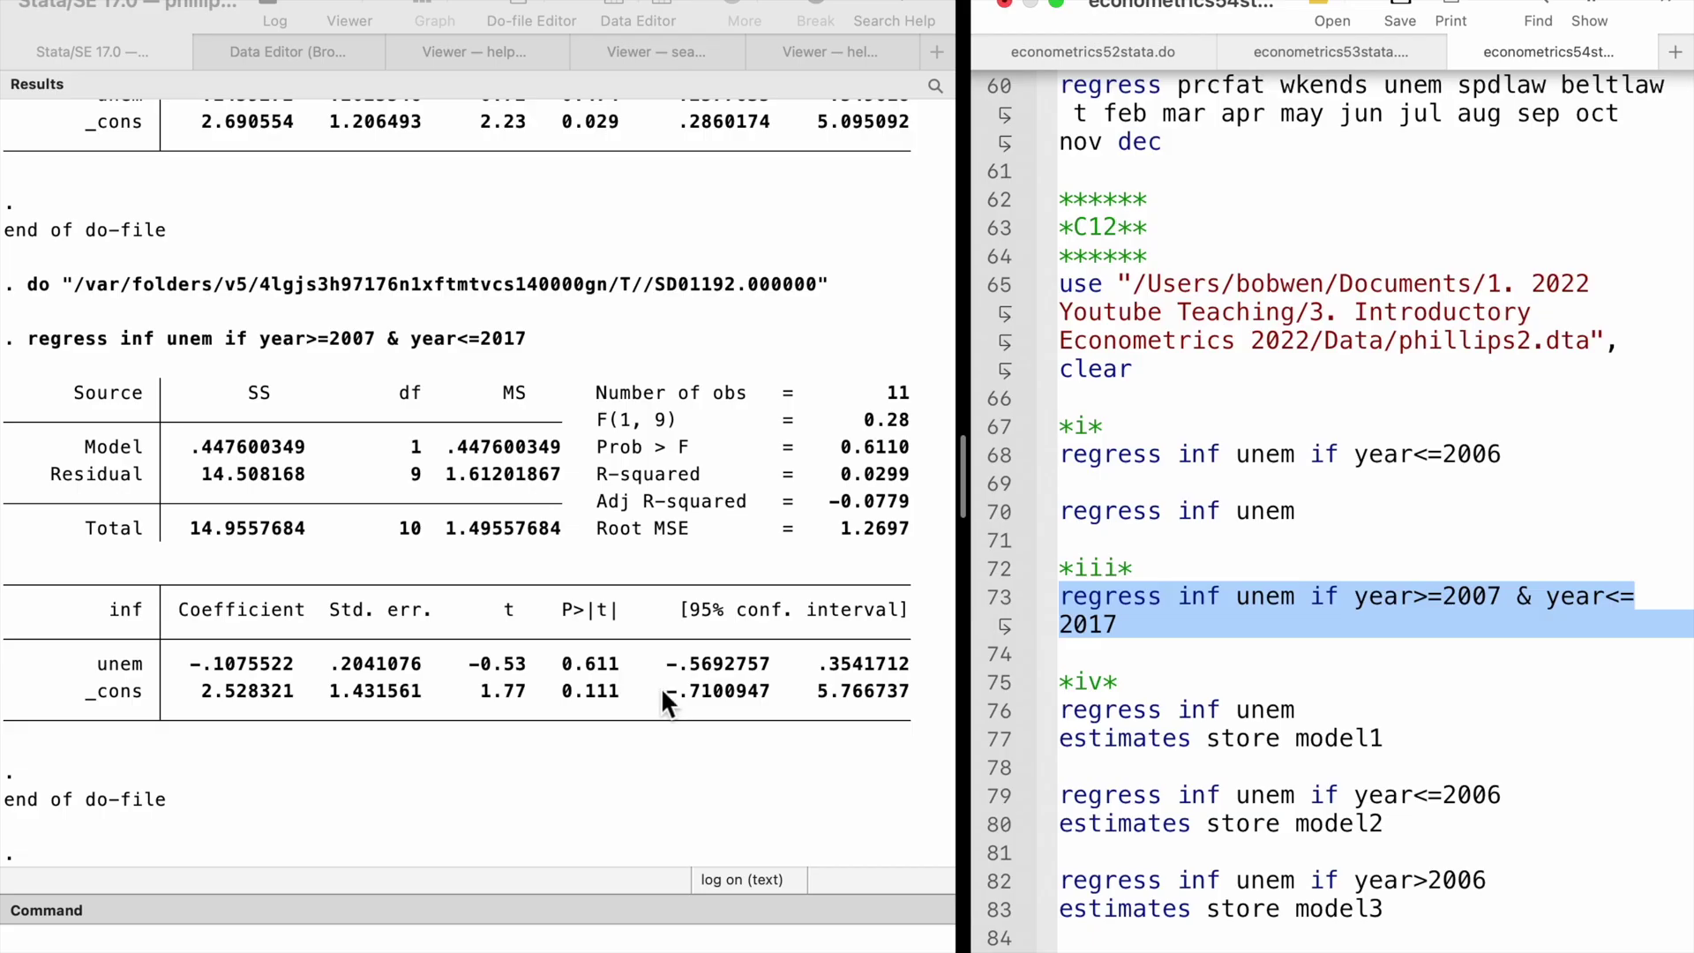
Run the C12 part iv full-sample regression of inf on unem and store its estimates as model1
click(995, 686)
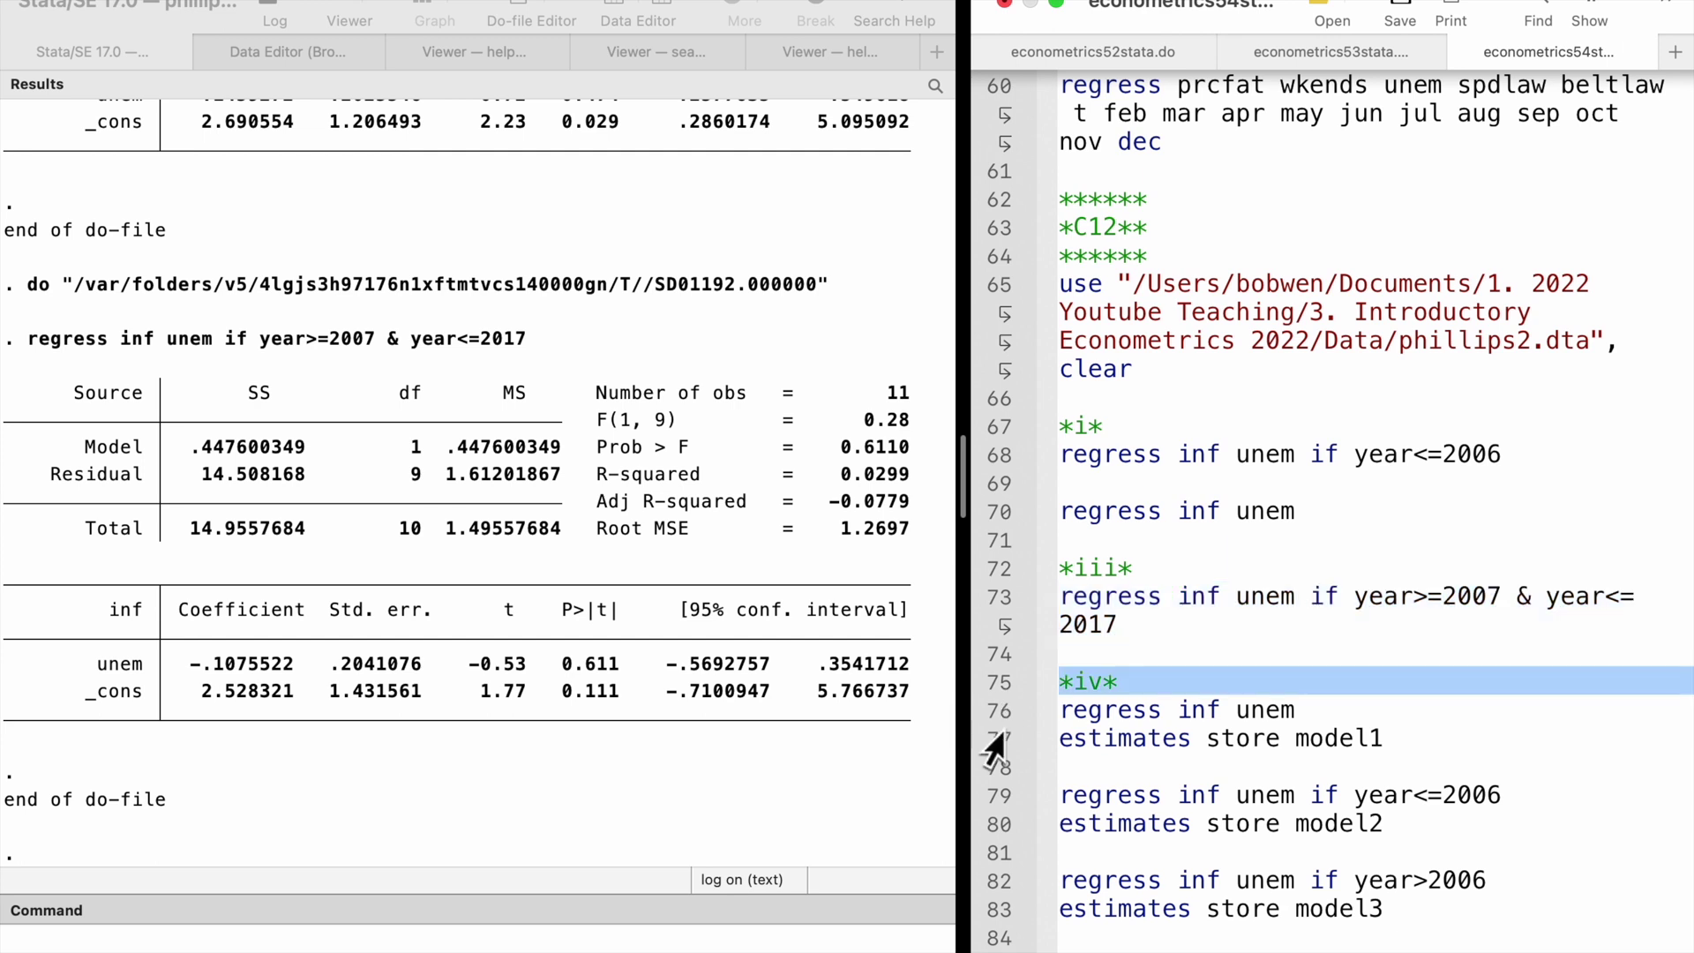
scroll(990, 733, down, 3)
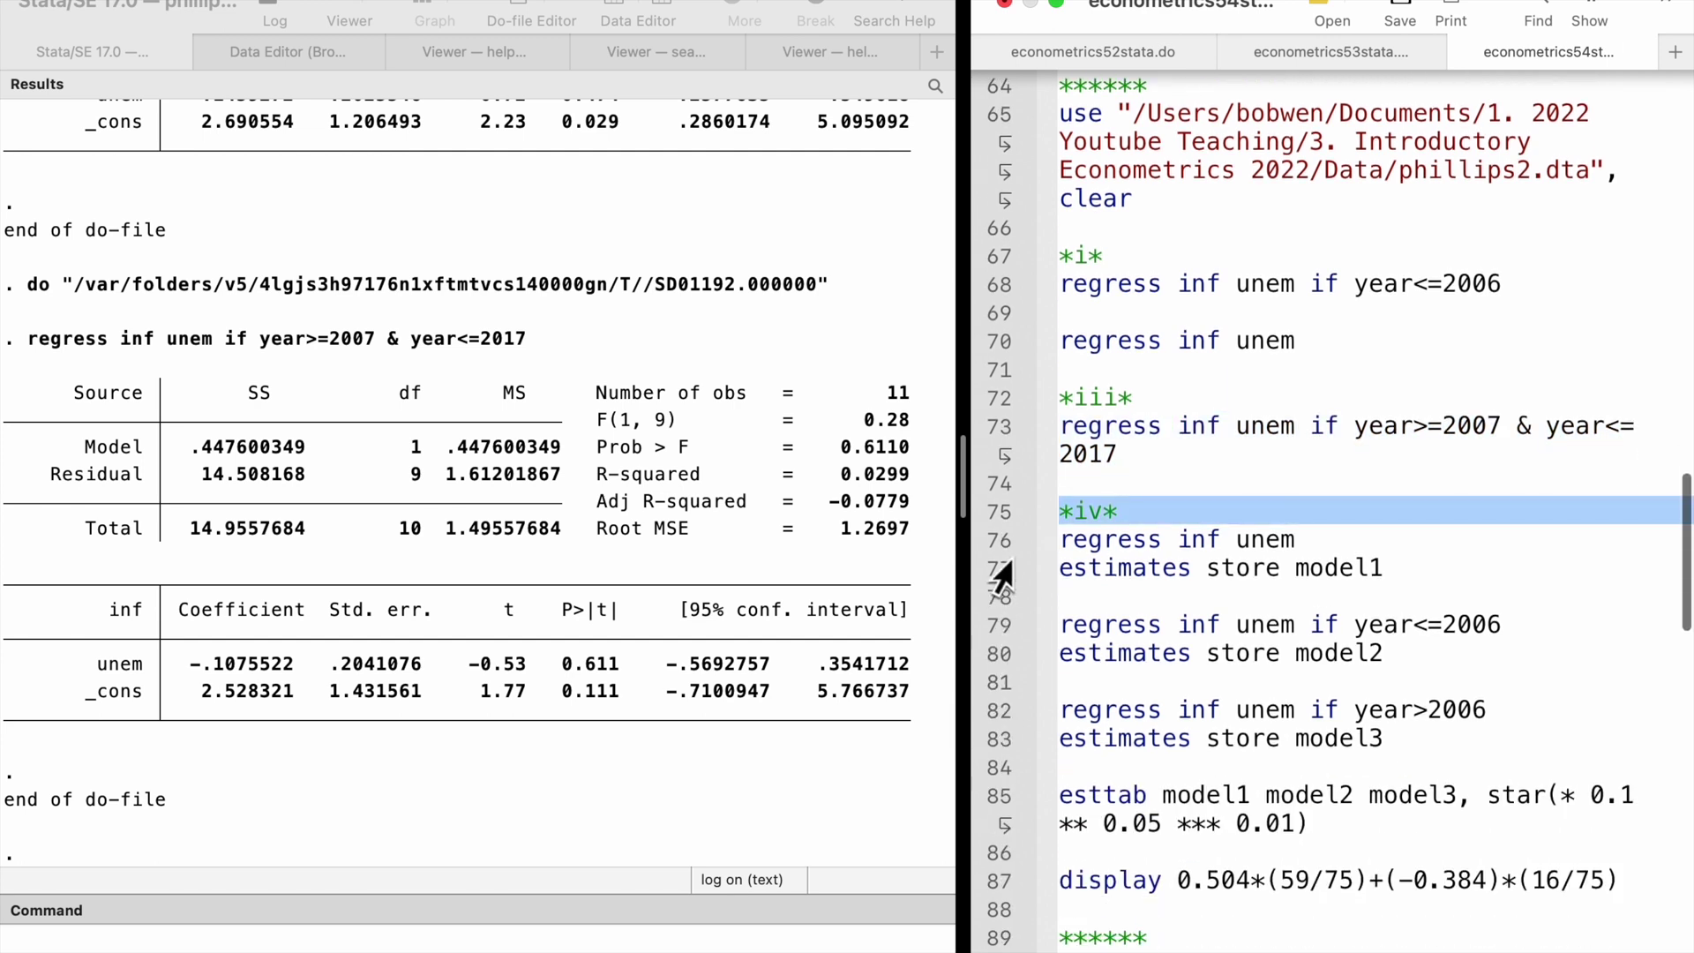
click(1000, 554)
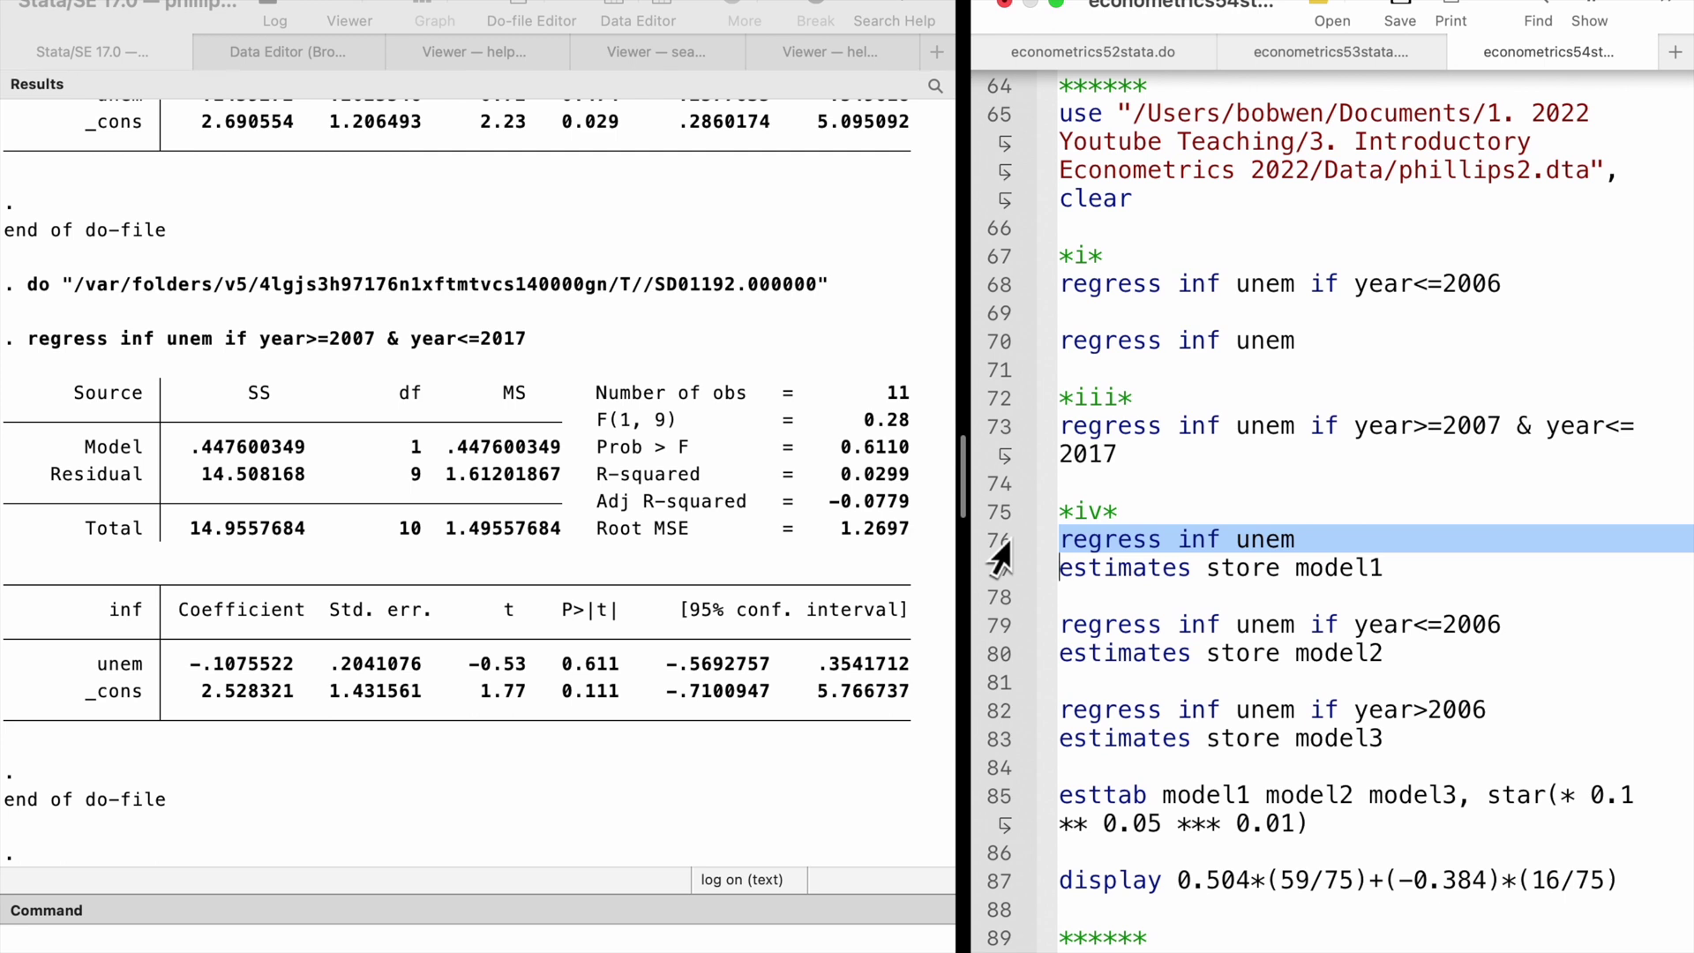
key(super+shift+d)
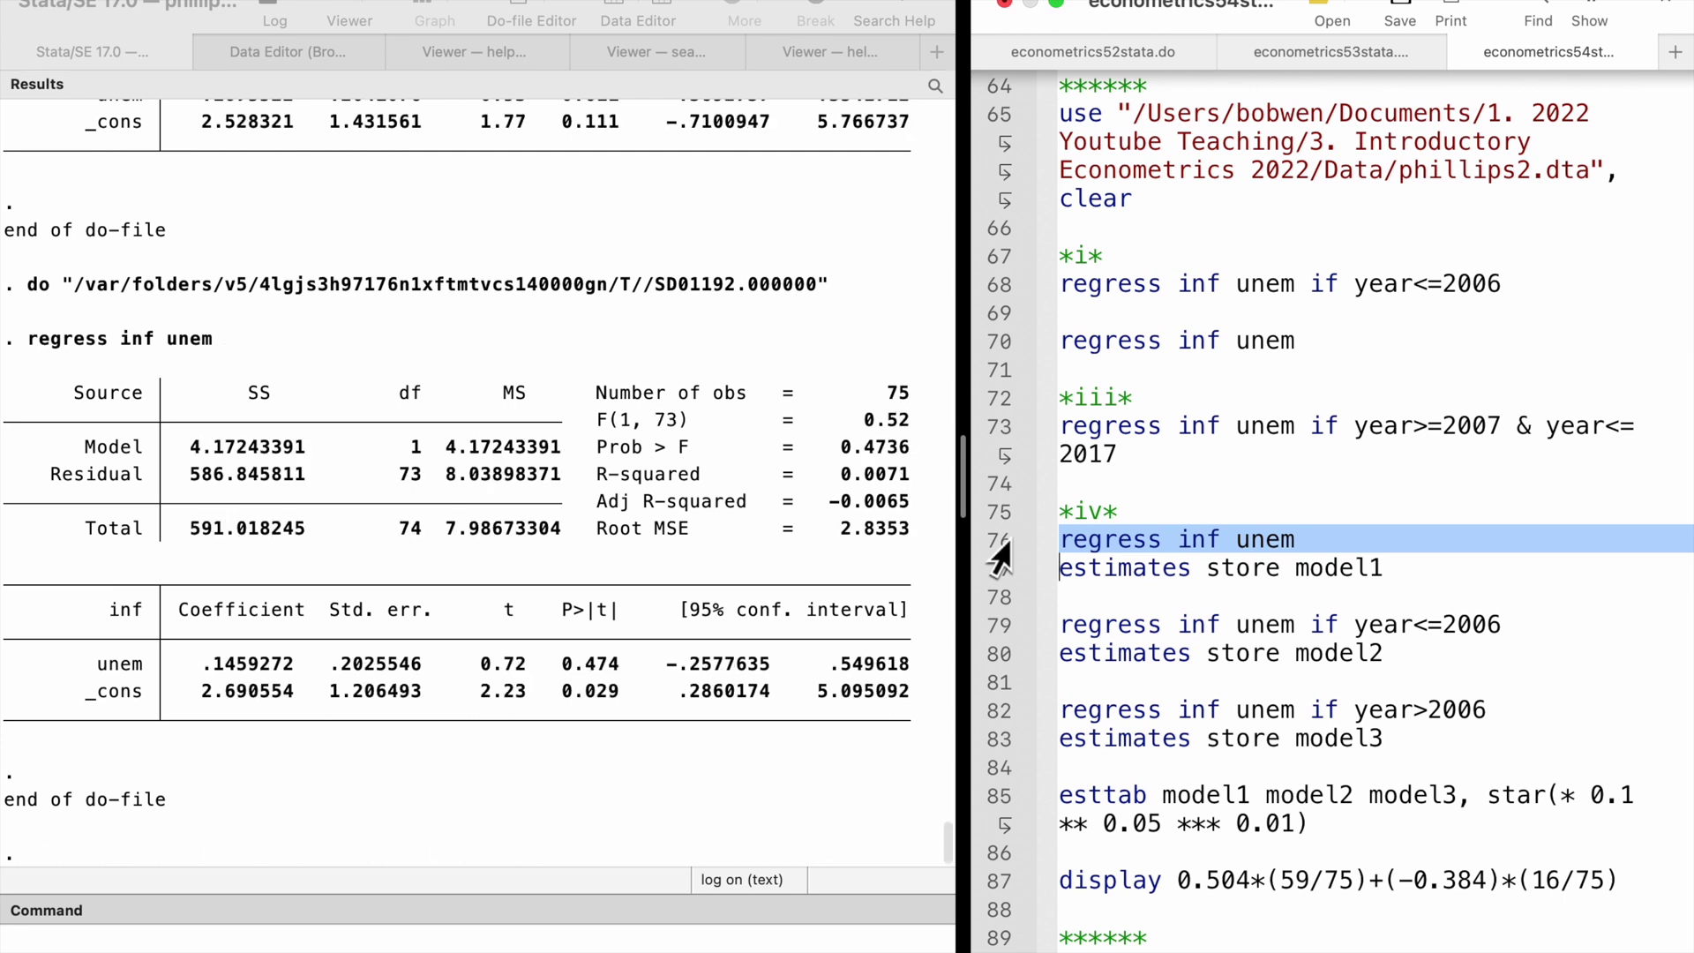
click(999, 569)
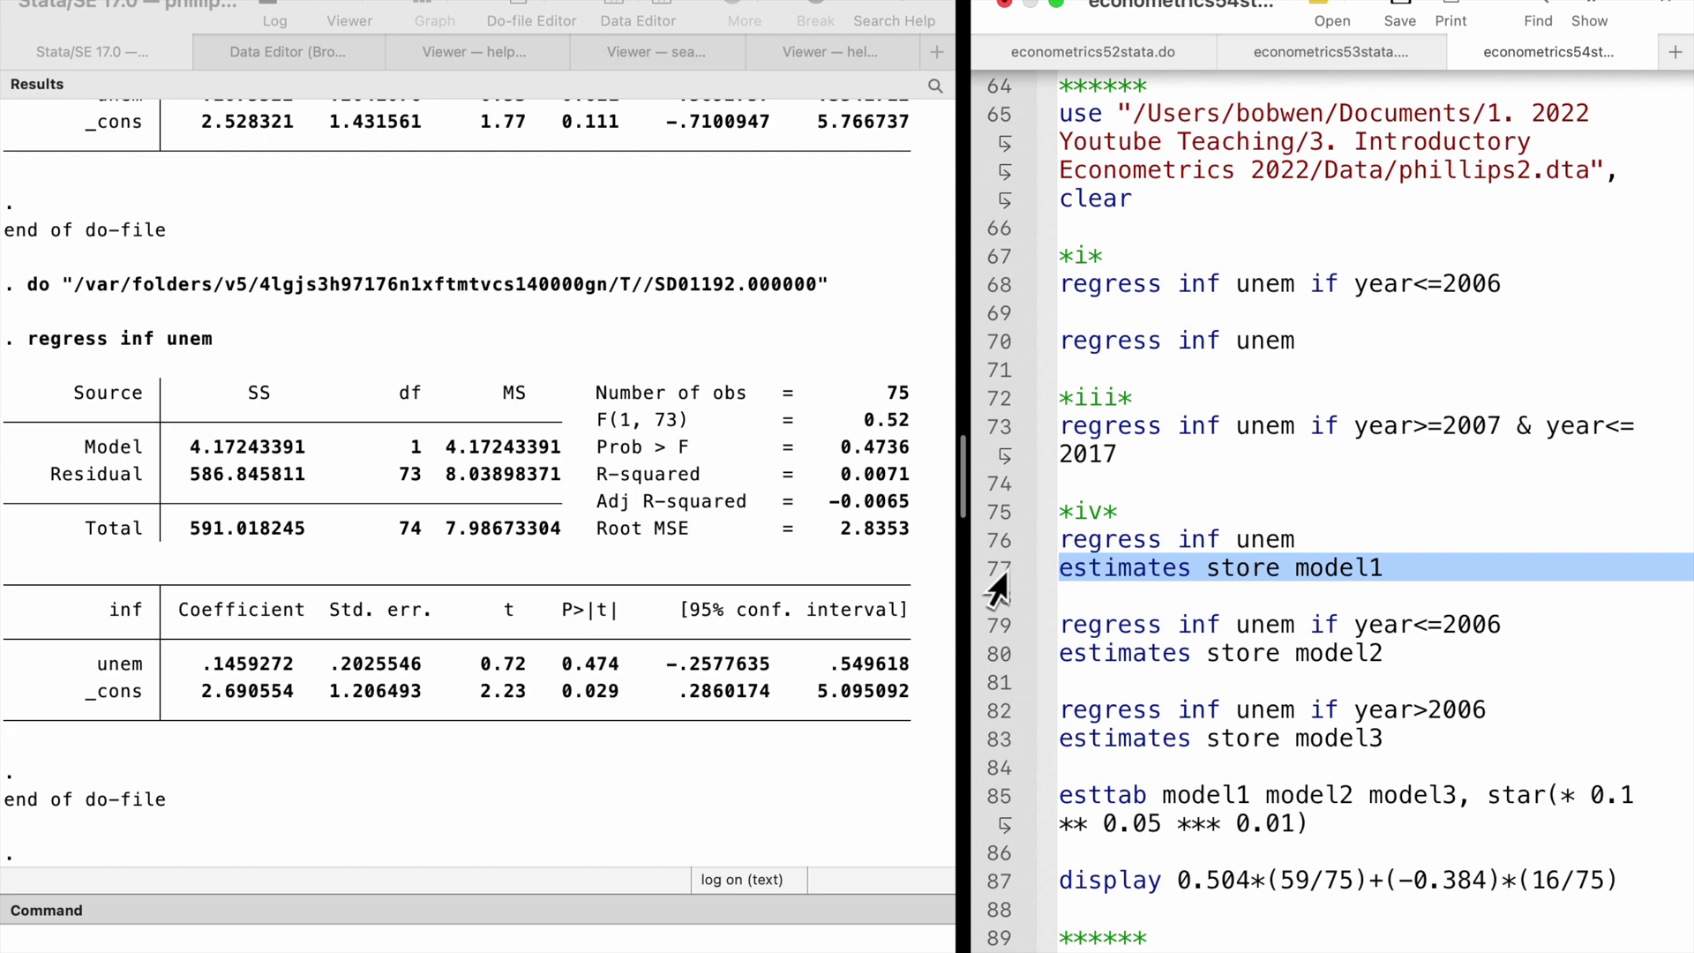
key(super+shift+d)
Regress inf on unem for year<=2006 and for year>2006, storing the estimates as model2 and model3 respectively
drag(1004, 625, 1010, 662)
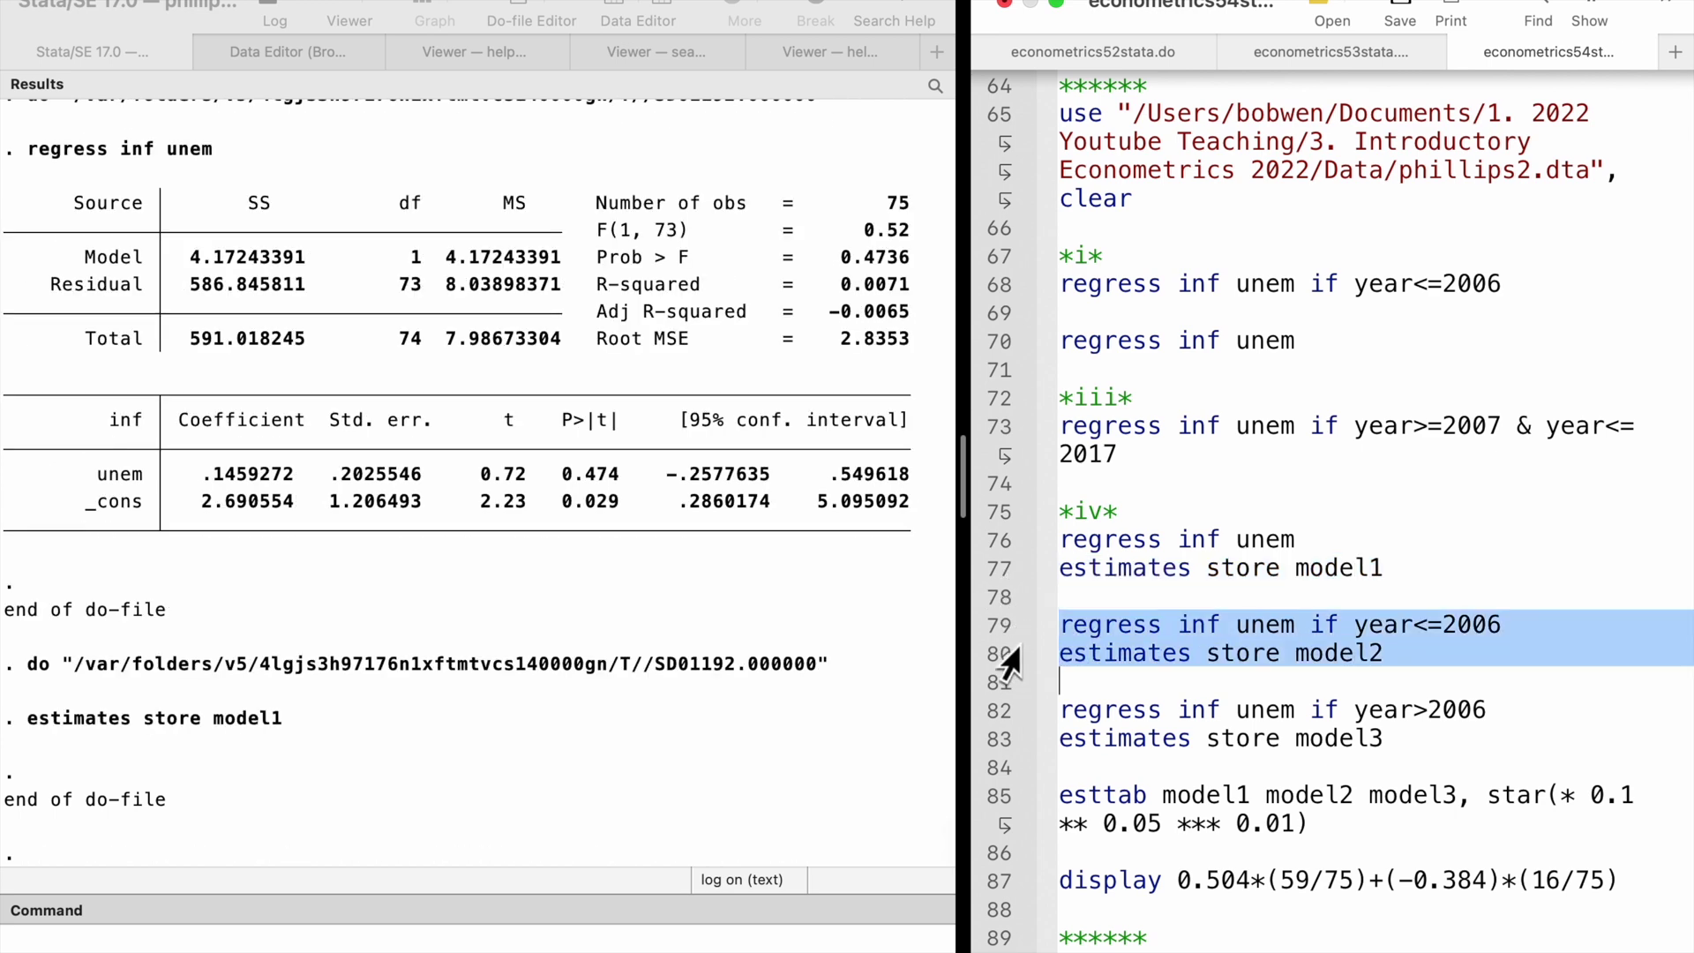
key(super+shift+d)
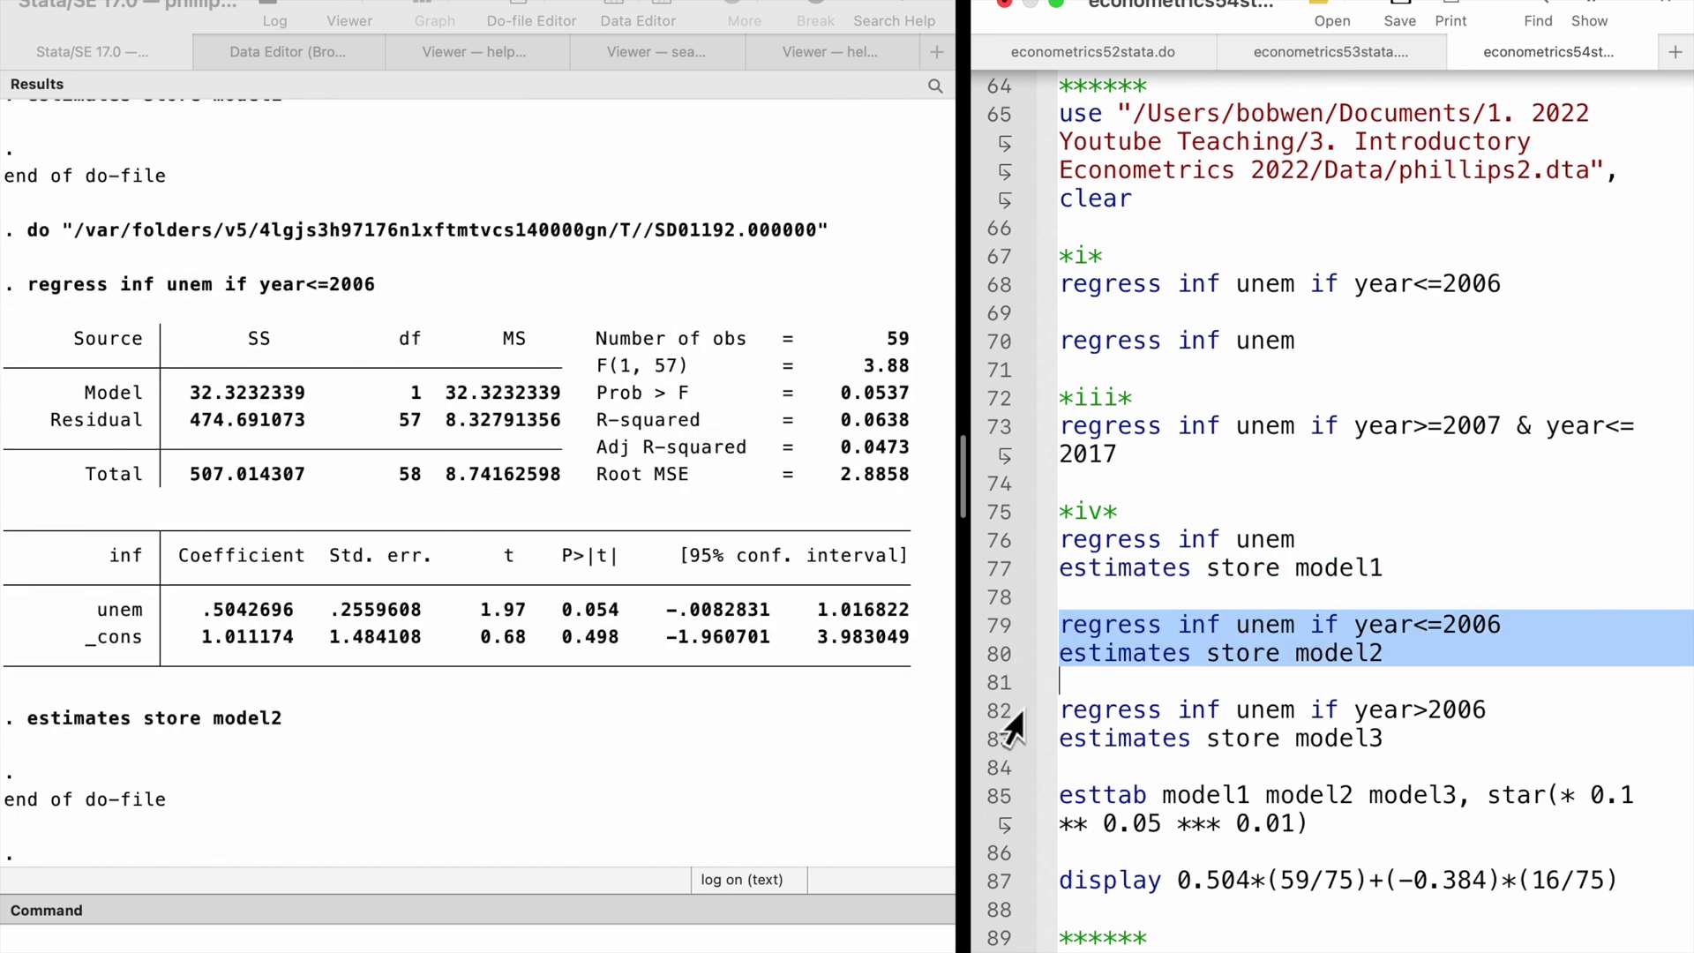
drag(1009, 713, 1006, 738)
key(super+shift+d)
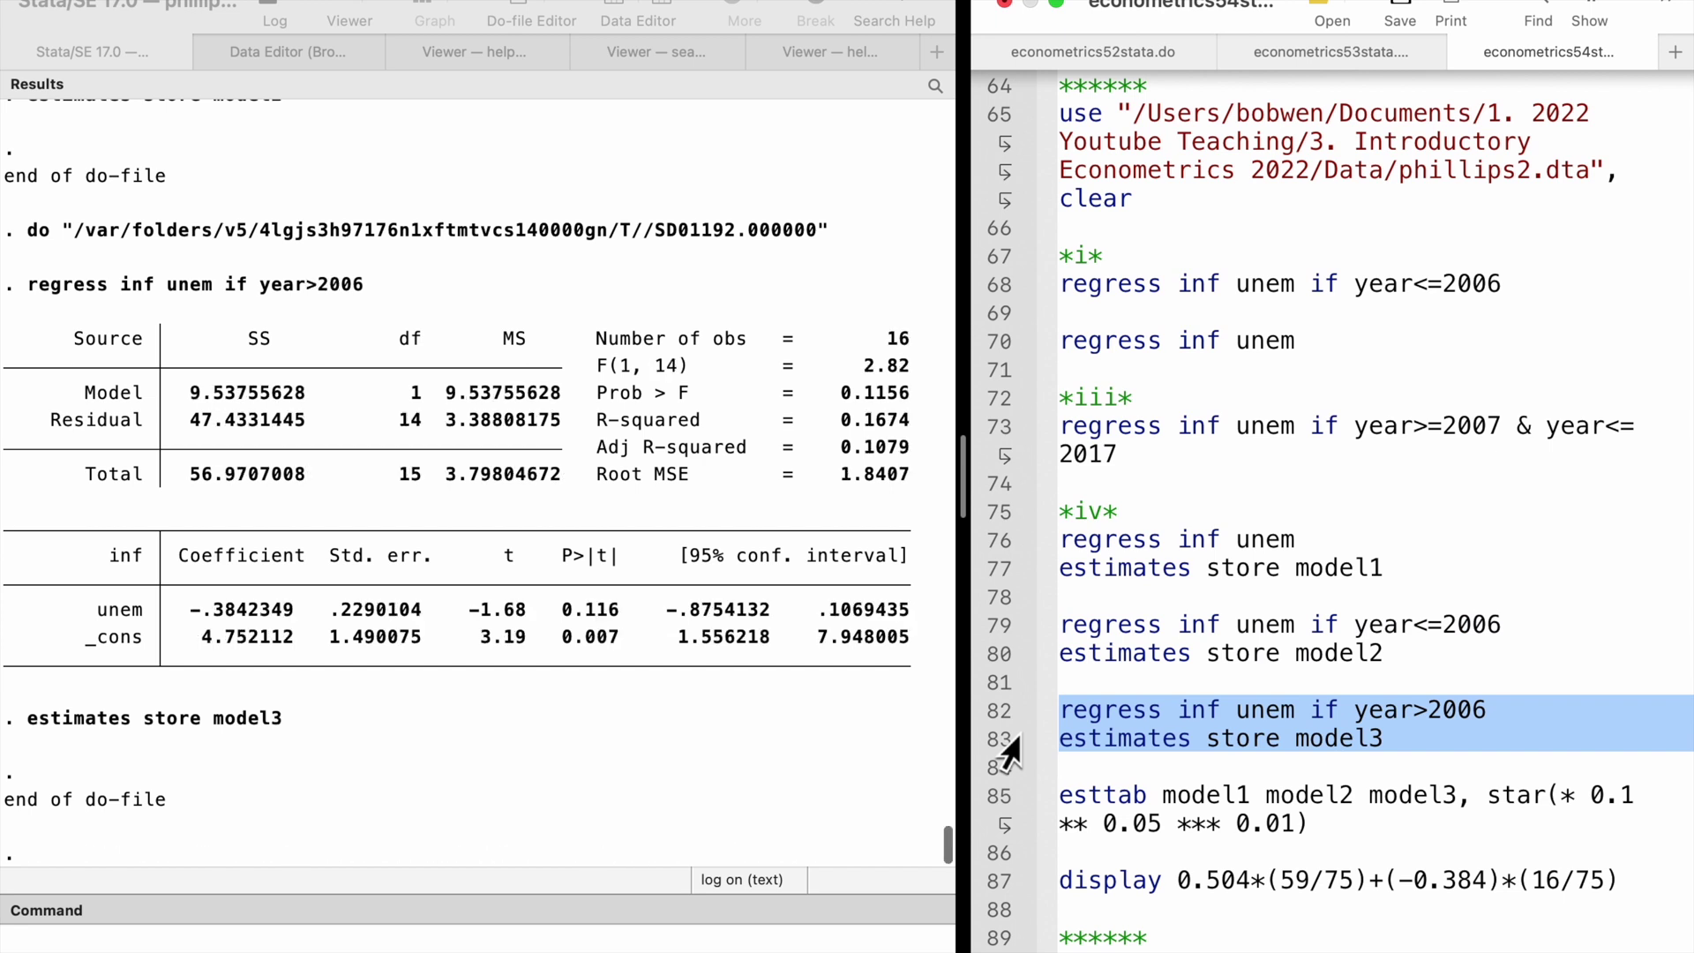
Tabulate model1, model2 and model3 with esttab using 0.1, 0.05 and 0.01 significance stars, and display 0.504*(59/75)+(-0.384)*(16/75)
drag(1004, 797, 1006, 819)
key(super+shift+d)
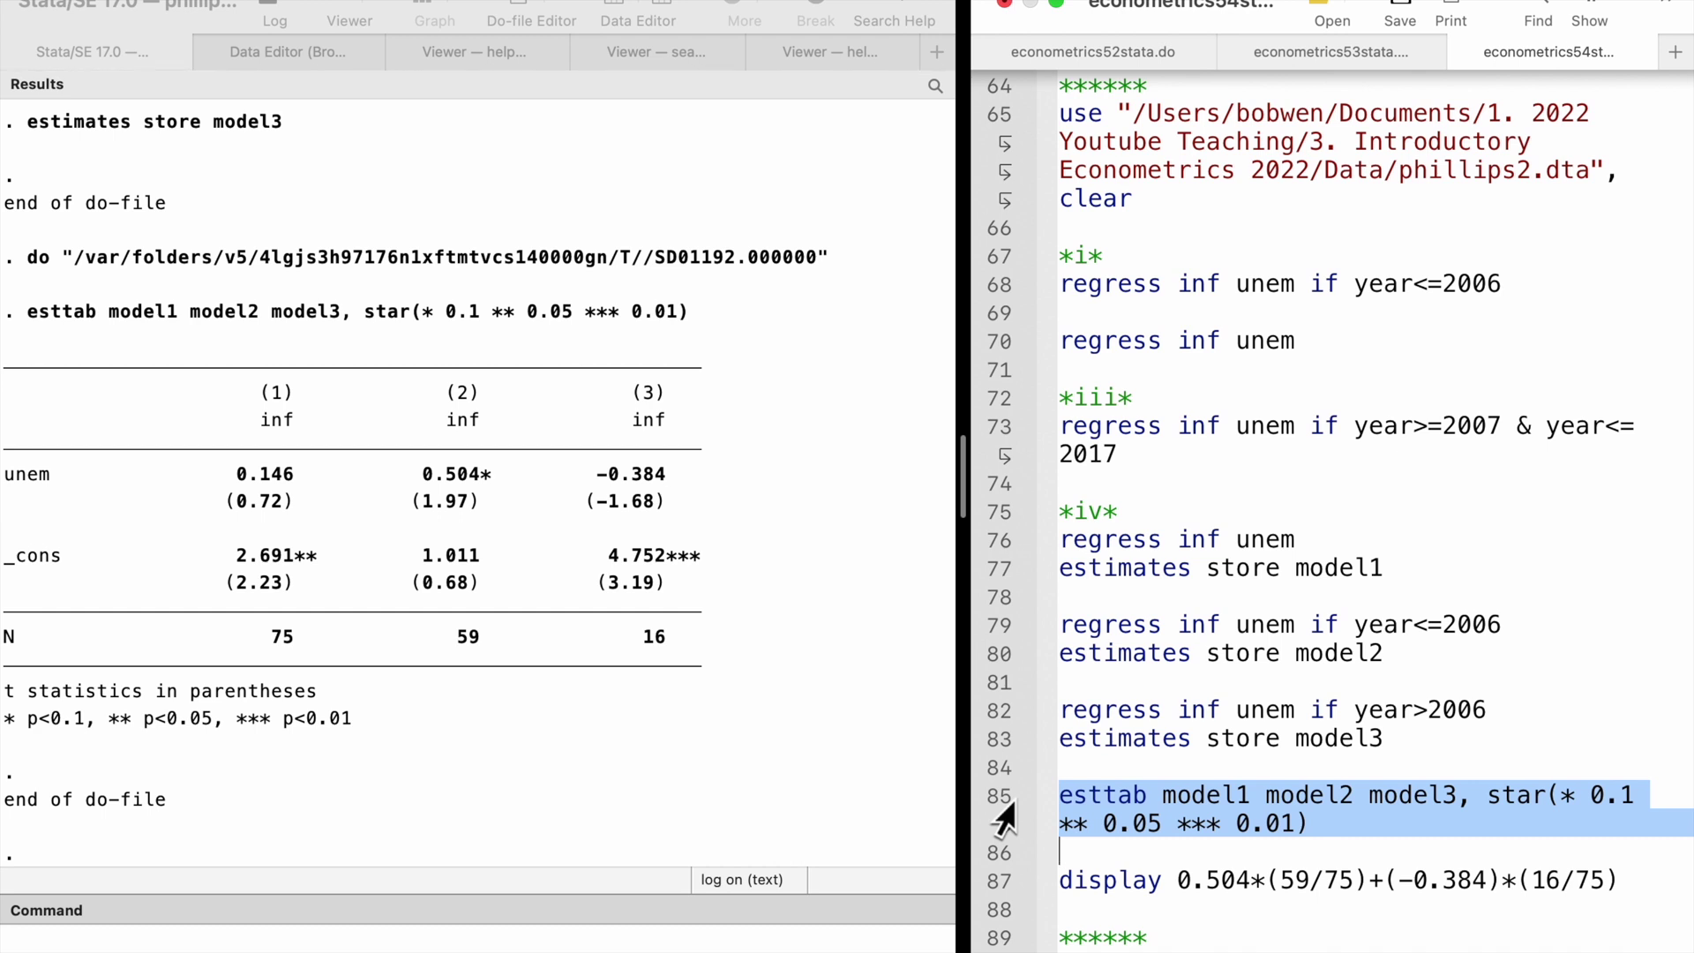
click(992, 883)
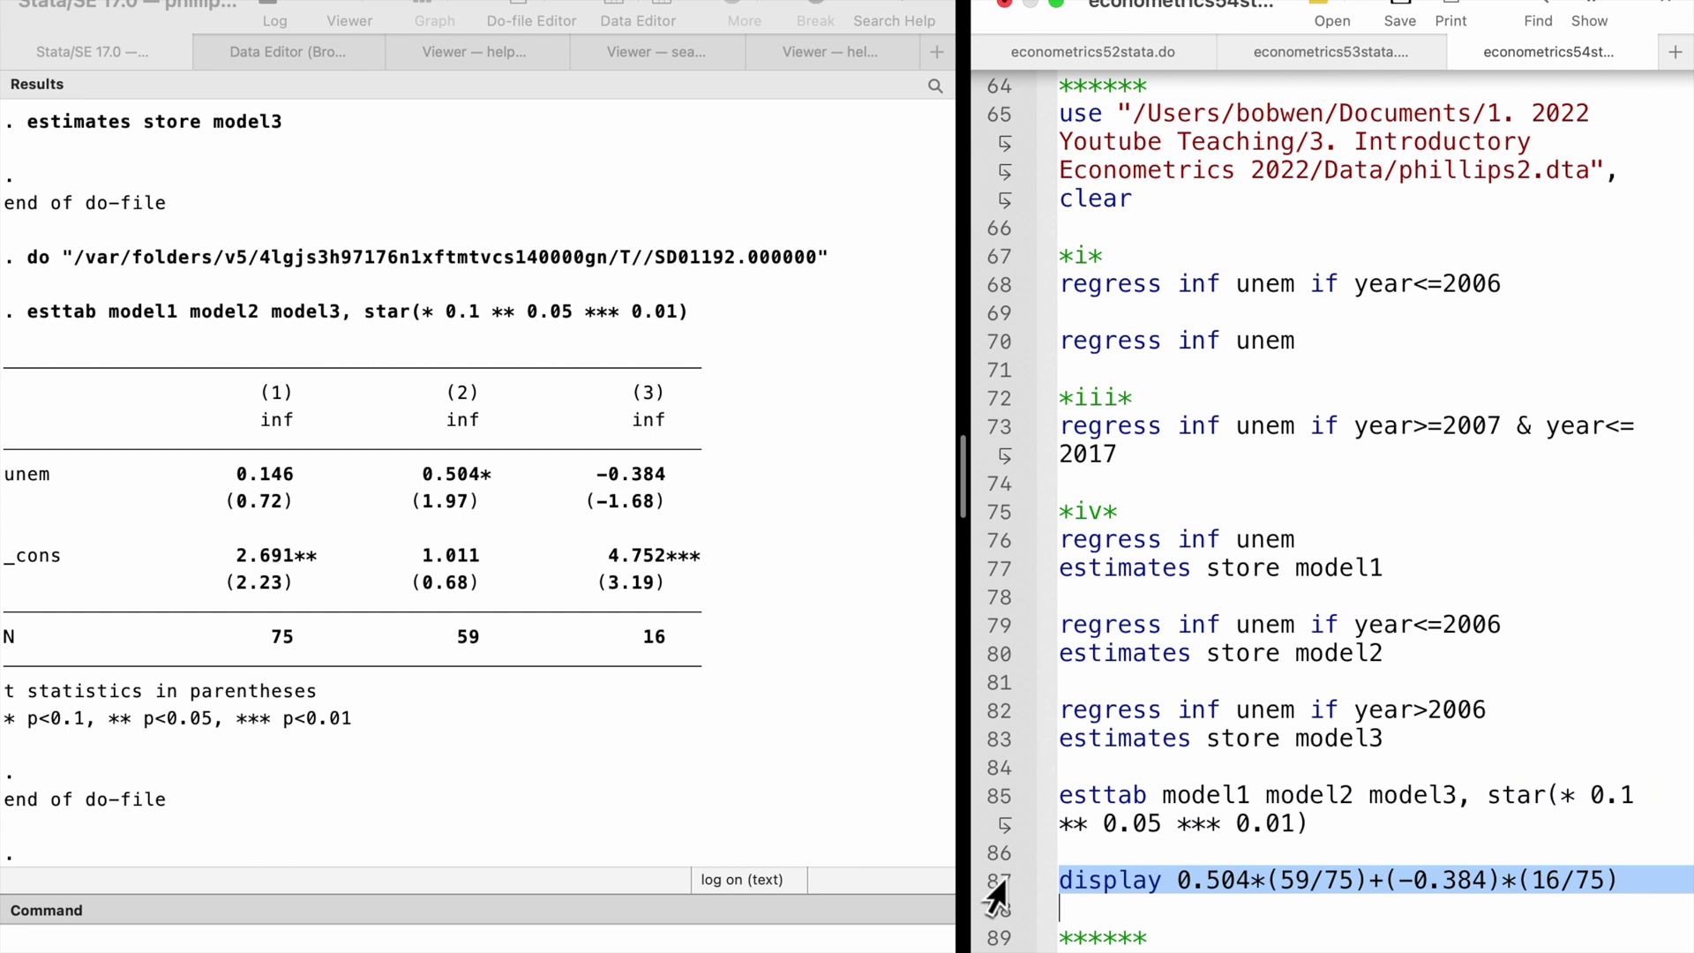
key(super+shift+d)
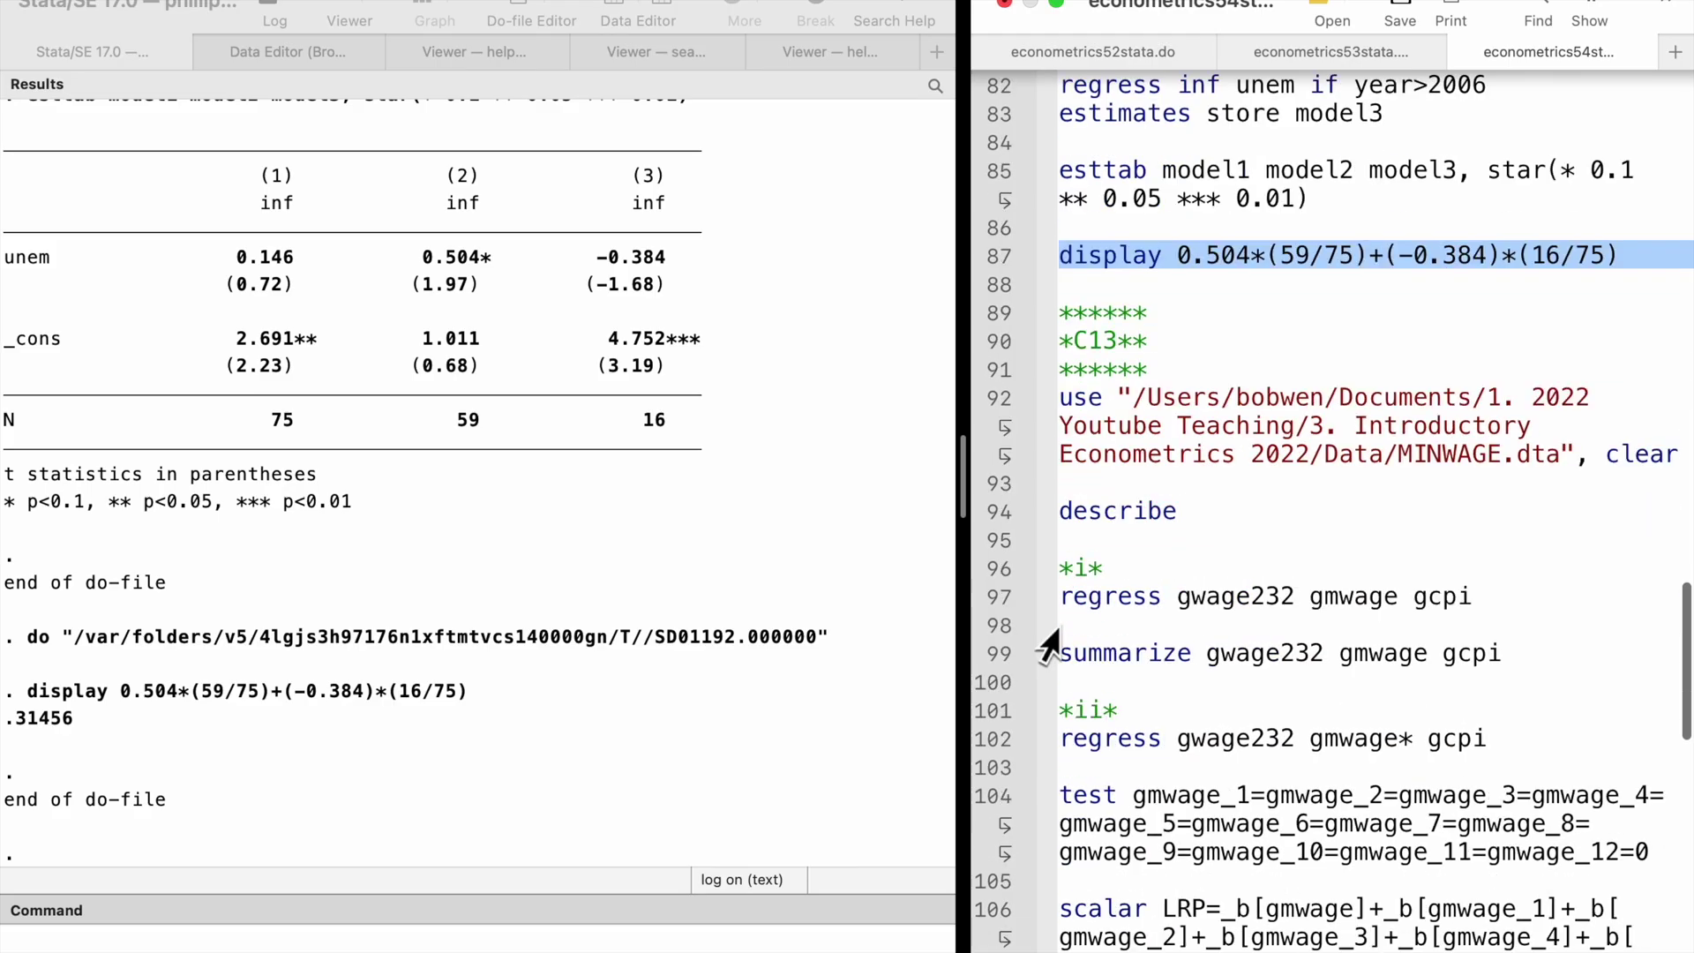
Run the opening C13 commands that load MINWAGE.dta and describe its variables
scroll(1047, 650, down, 5)
scroll(1001, 341, up, 1)
click(1006, 170)
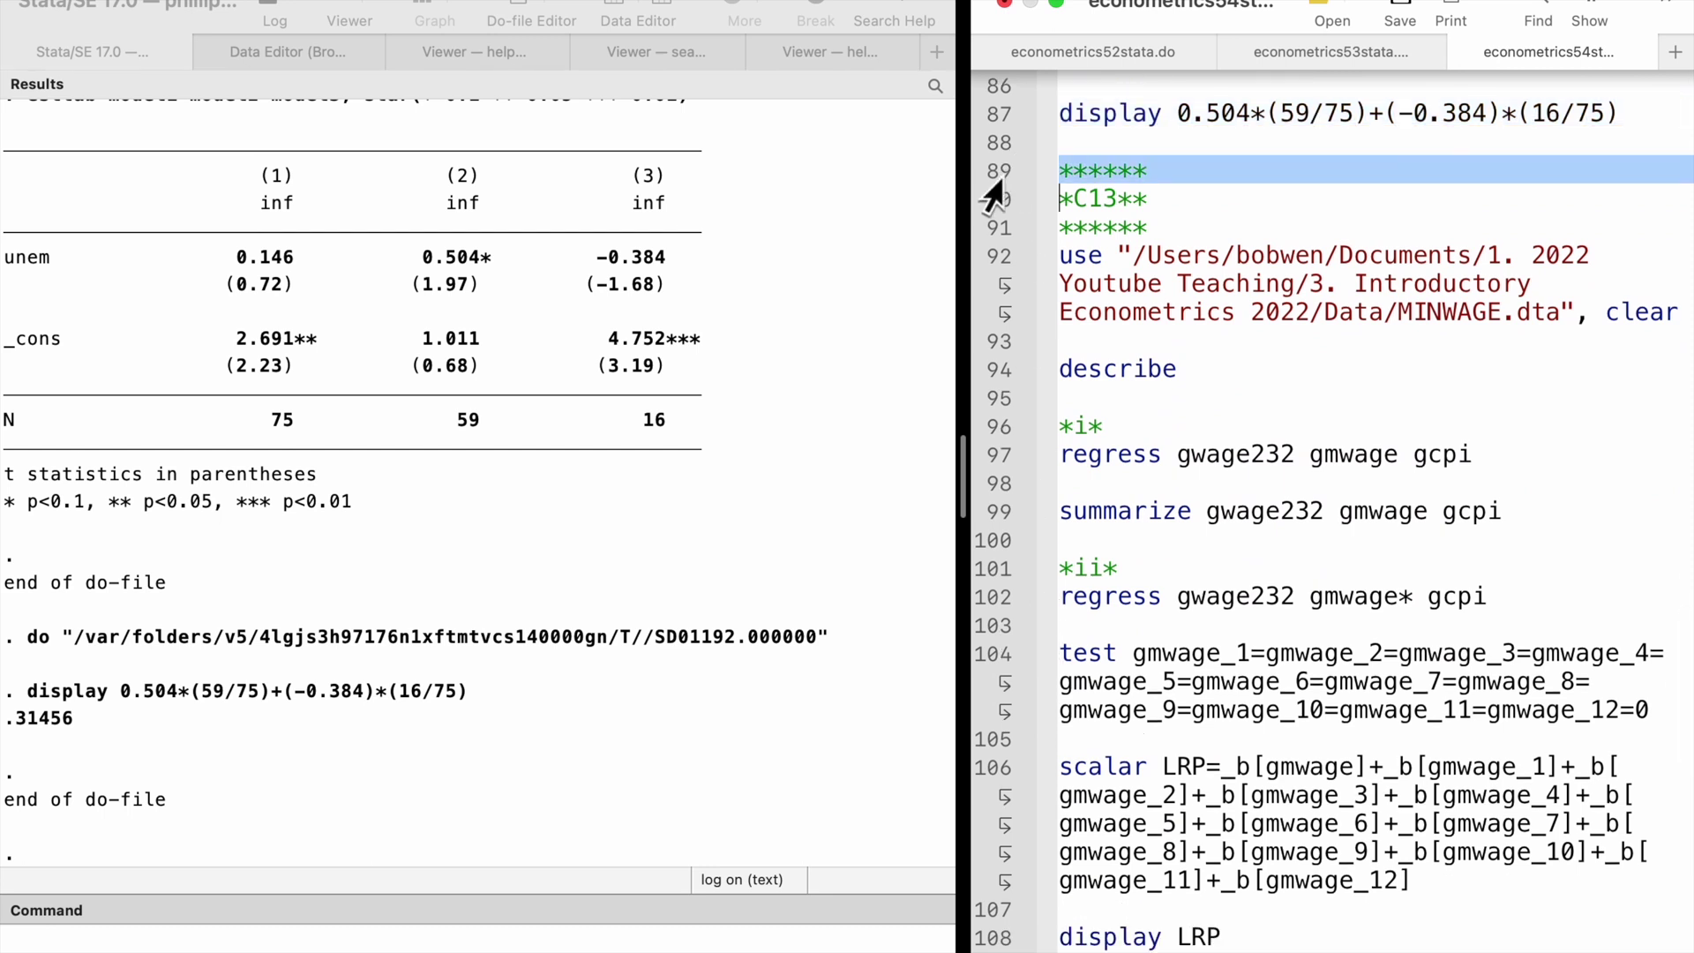
drag(995, 194, 995, 393)
key(super+shift+d)
Run the C13 part i regression of gwage232 on gmwage and gcpi, and summarize these three variables
click(1002, 426)
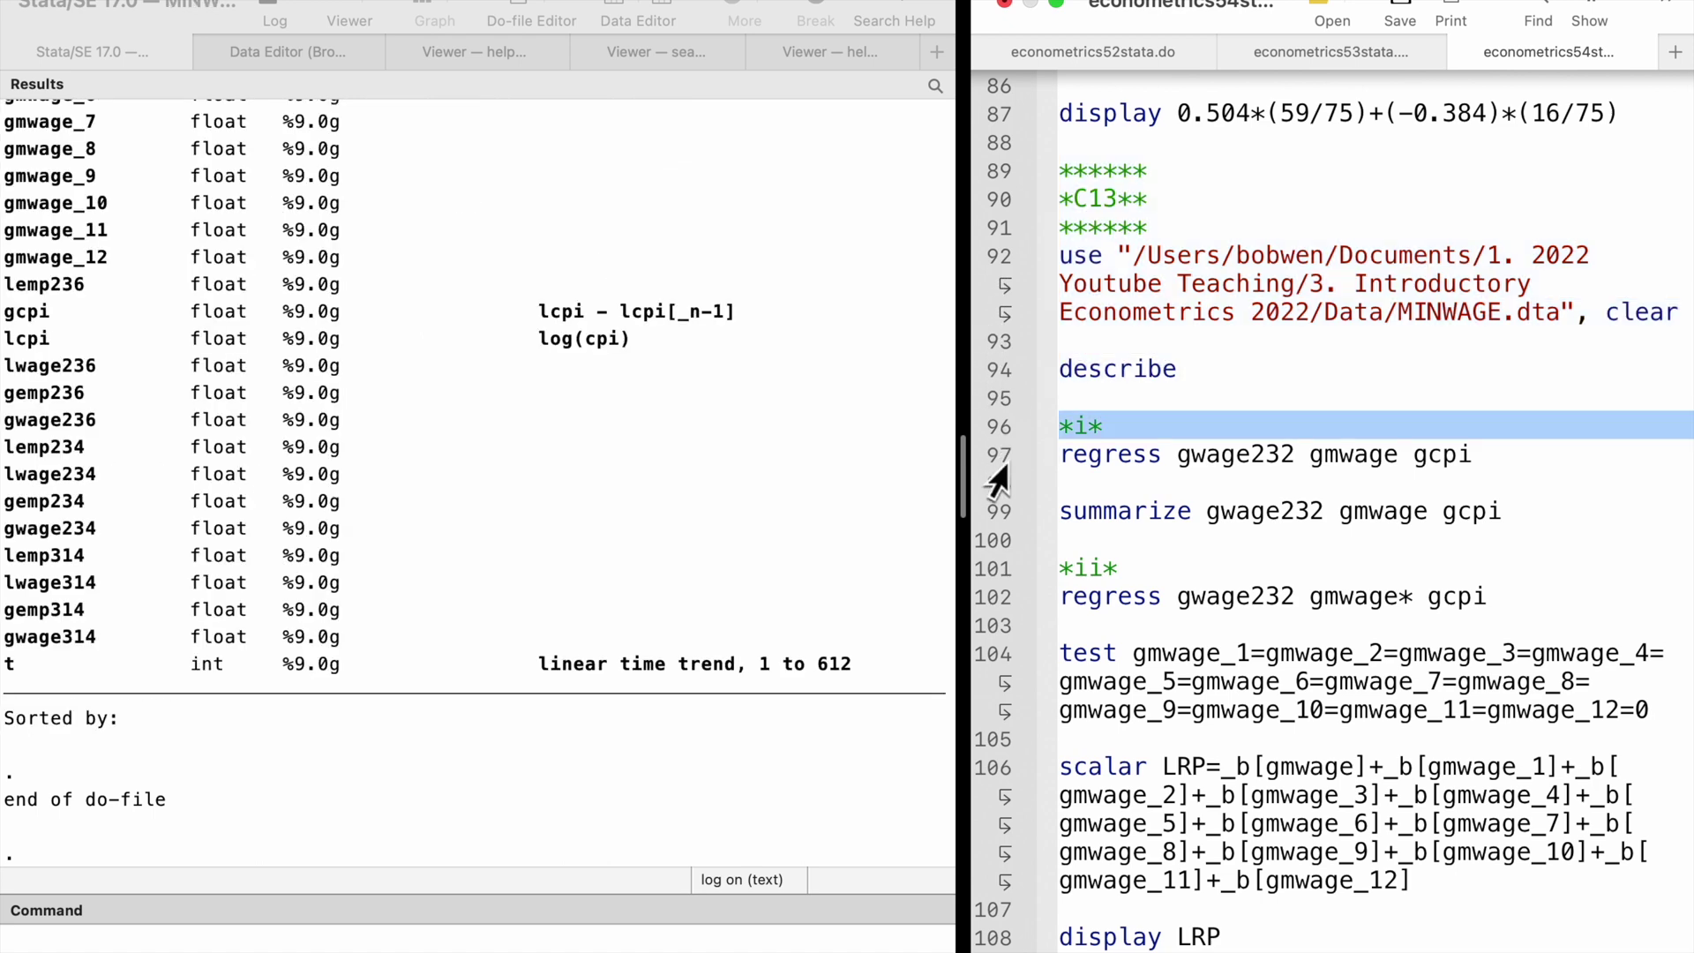
click(997, 458)
key(super+shift+d)
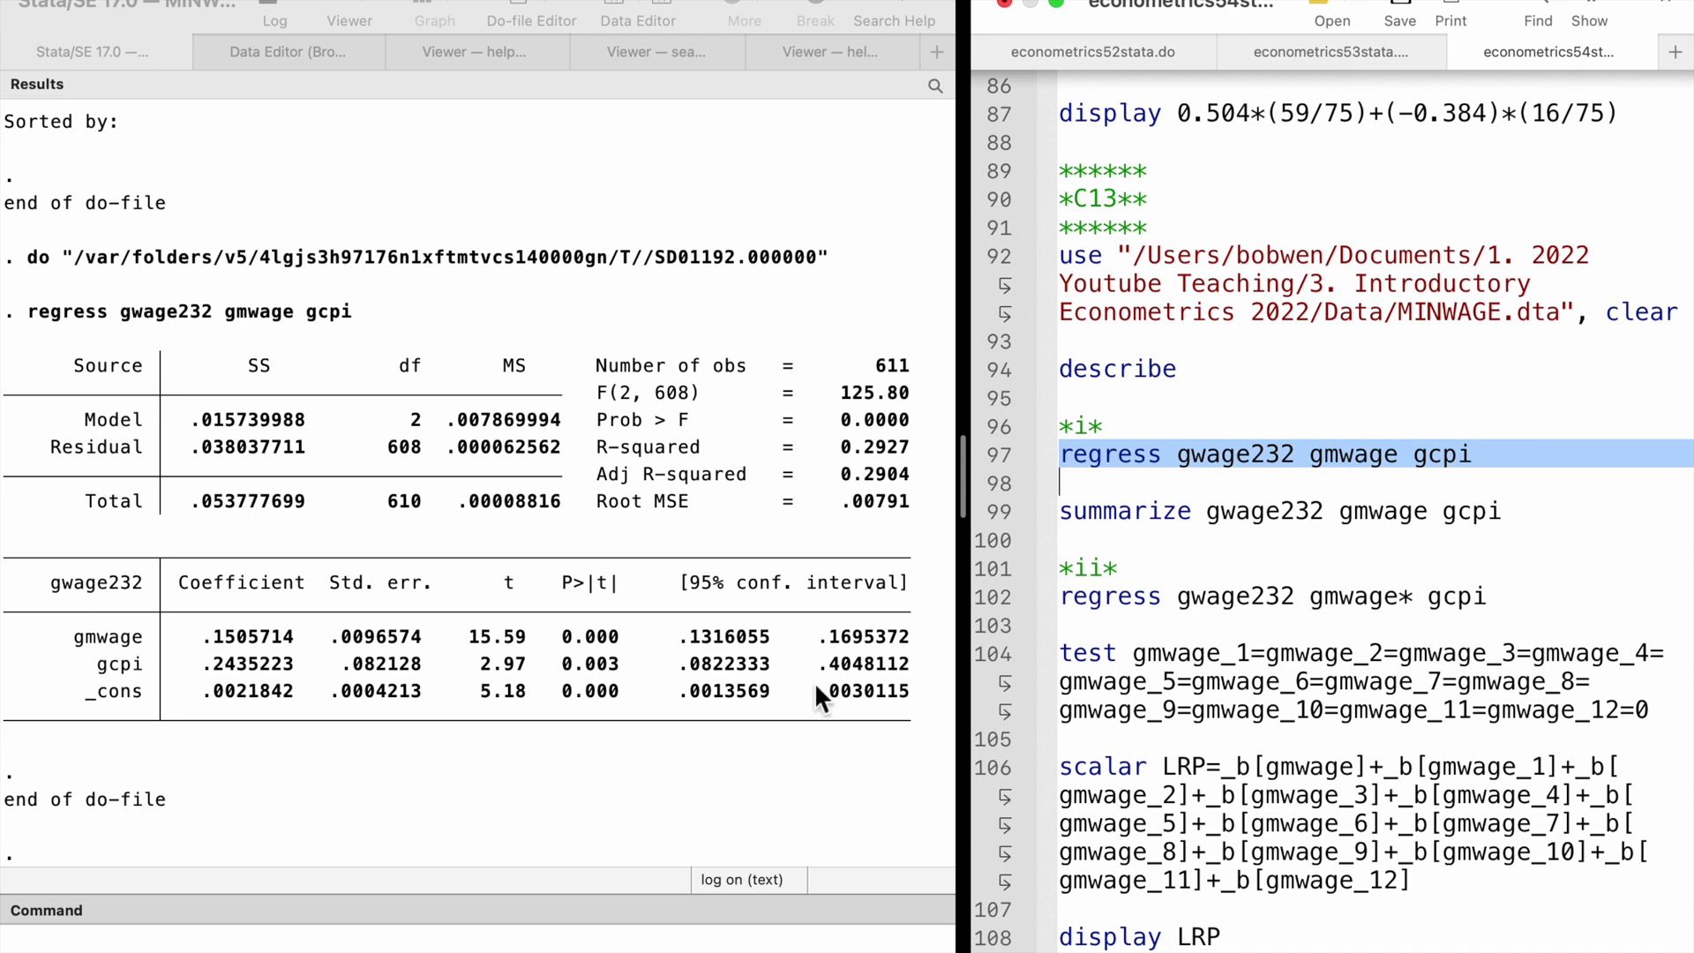
click(1000, 521)
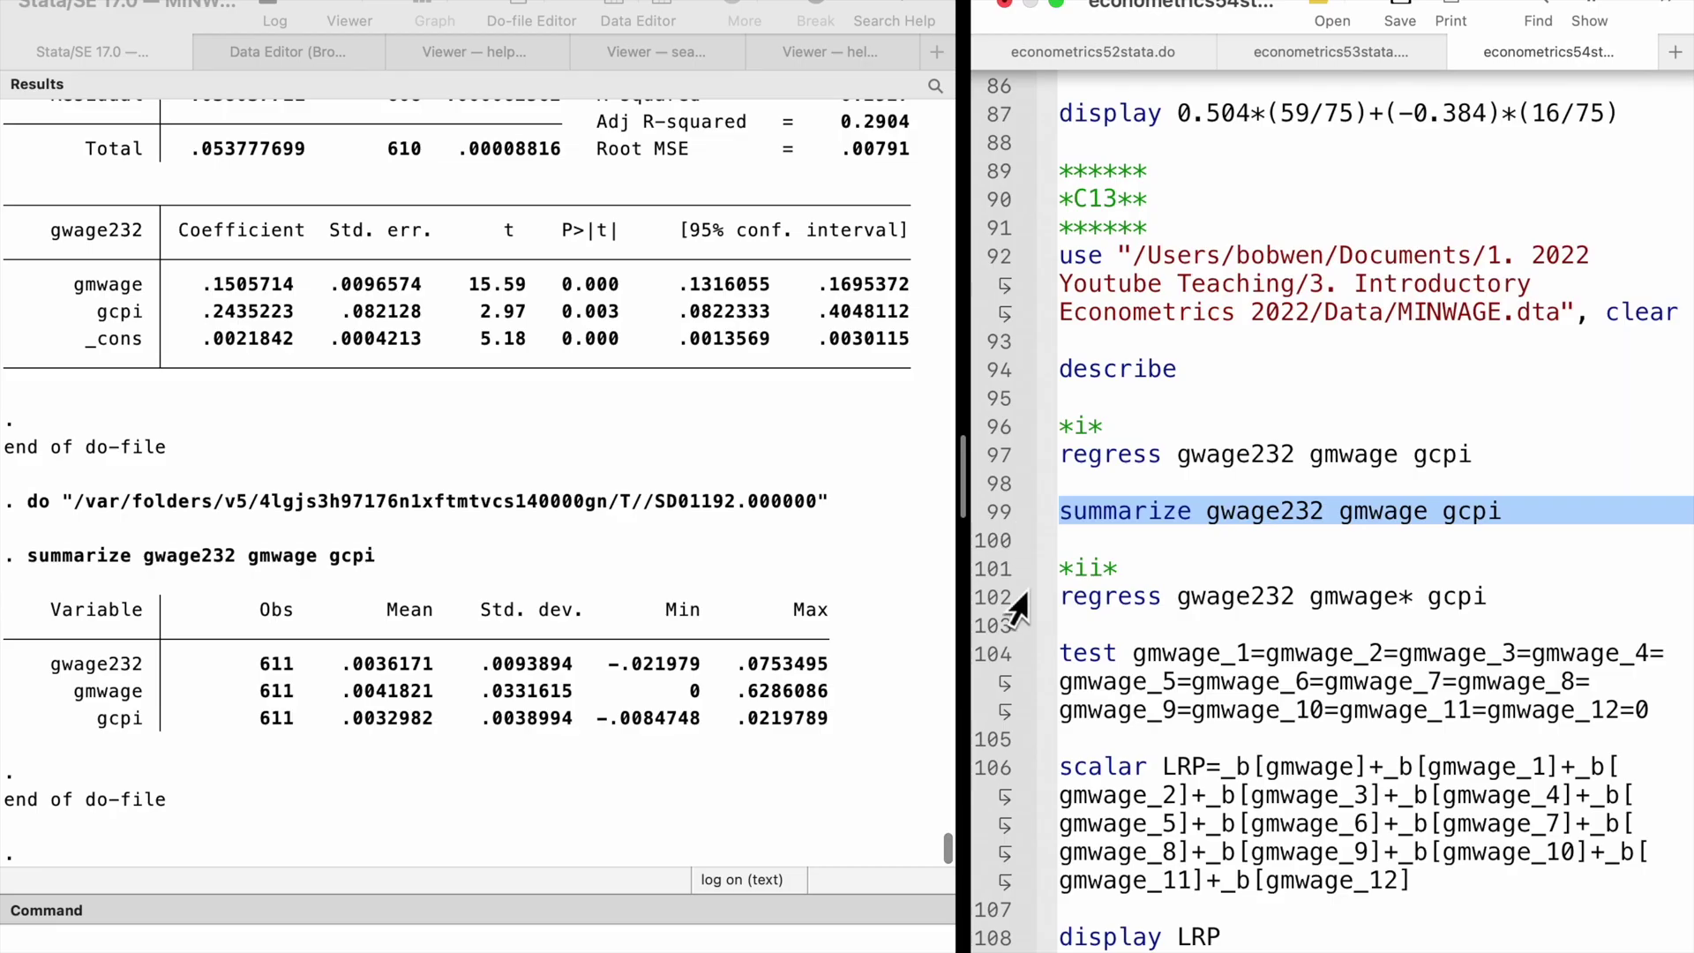
Run the C13 part ii regression of gwage232 on gmwage* and gcpi, and test that gmwage_1 to gmwage_12 are jointly zero
click(979, 576)
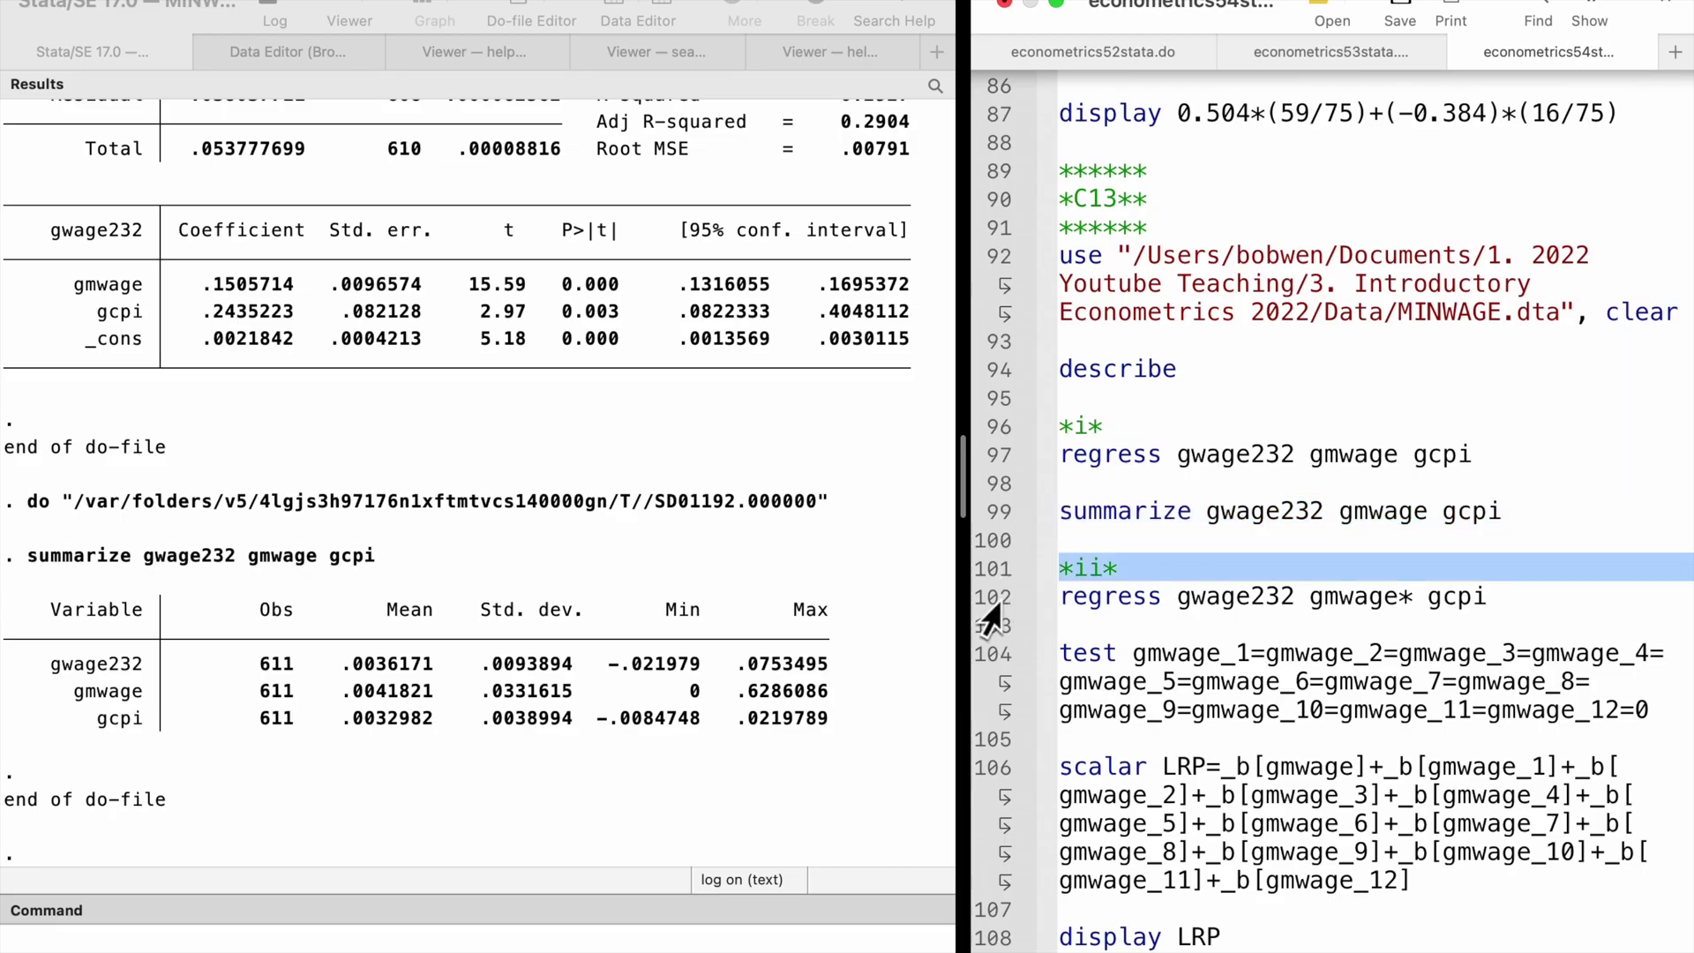
click(986, 602)
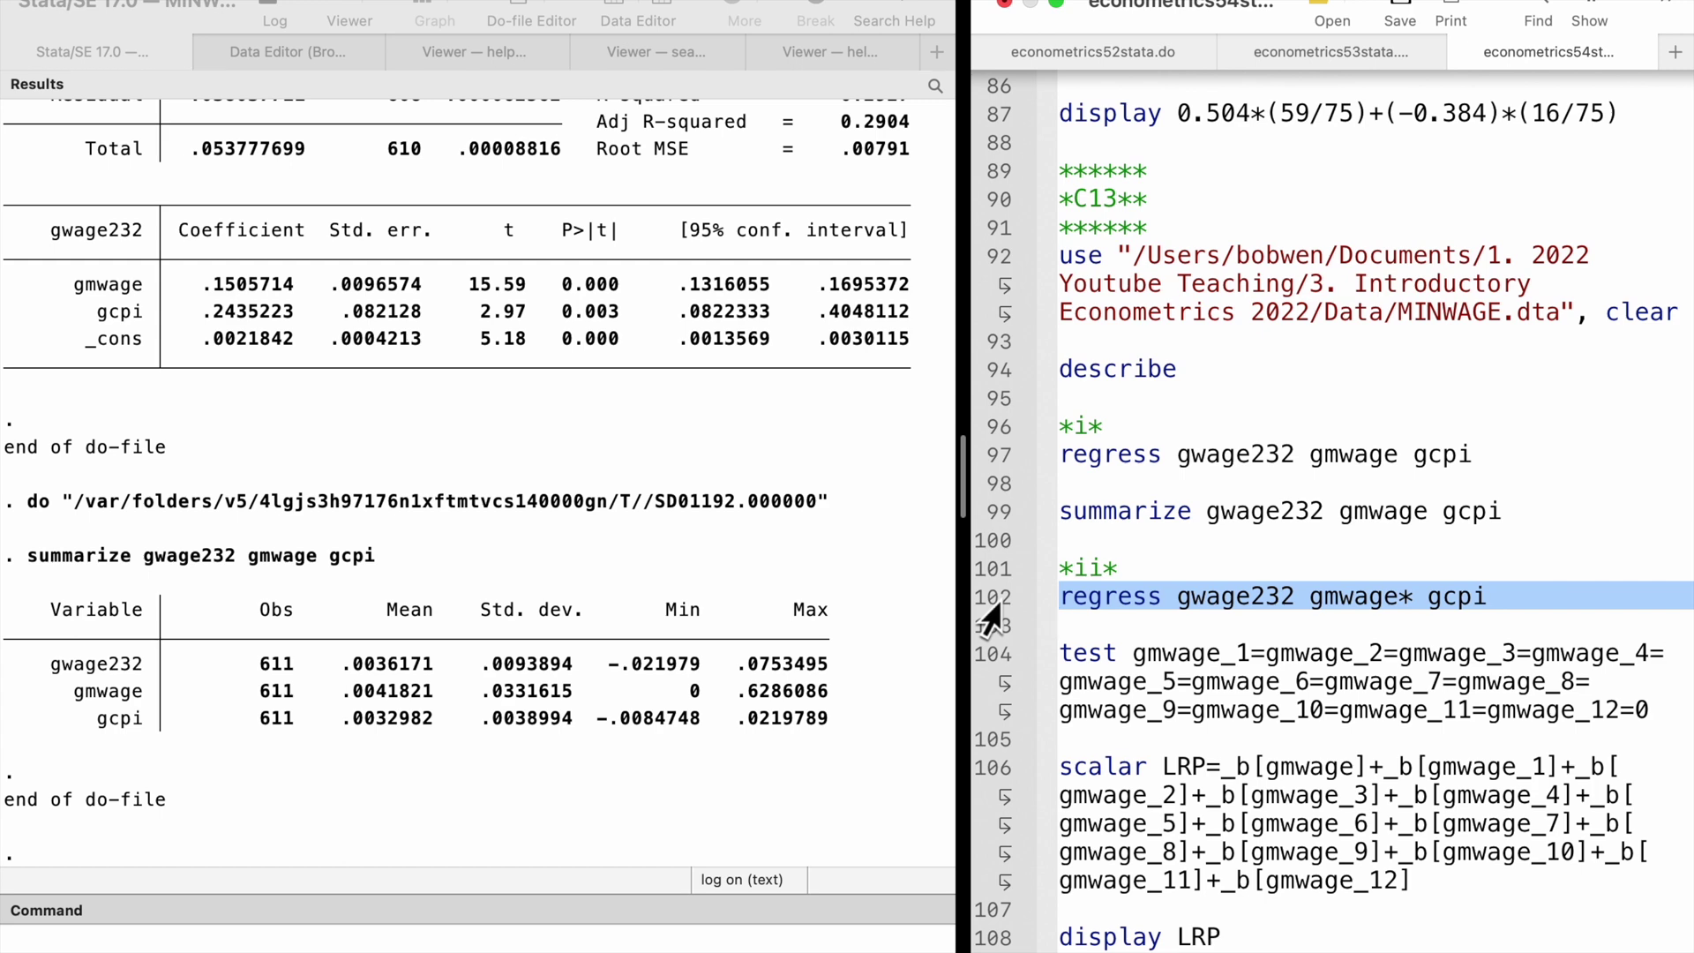
key(super+shift+d)
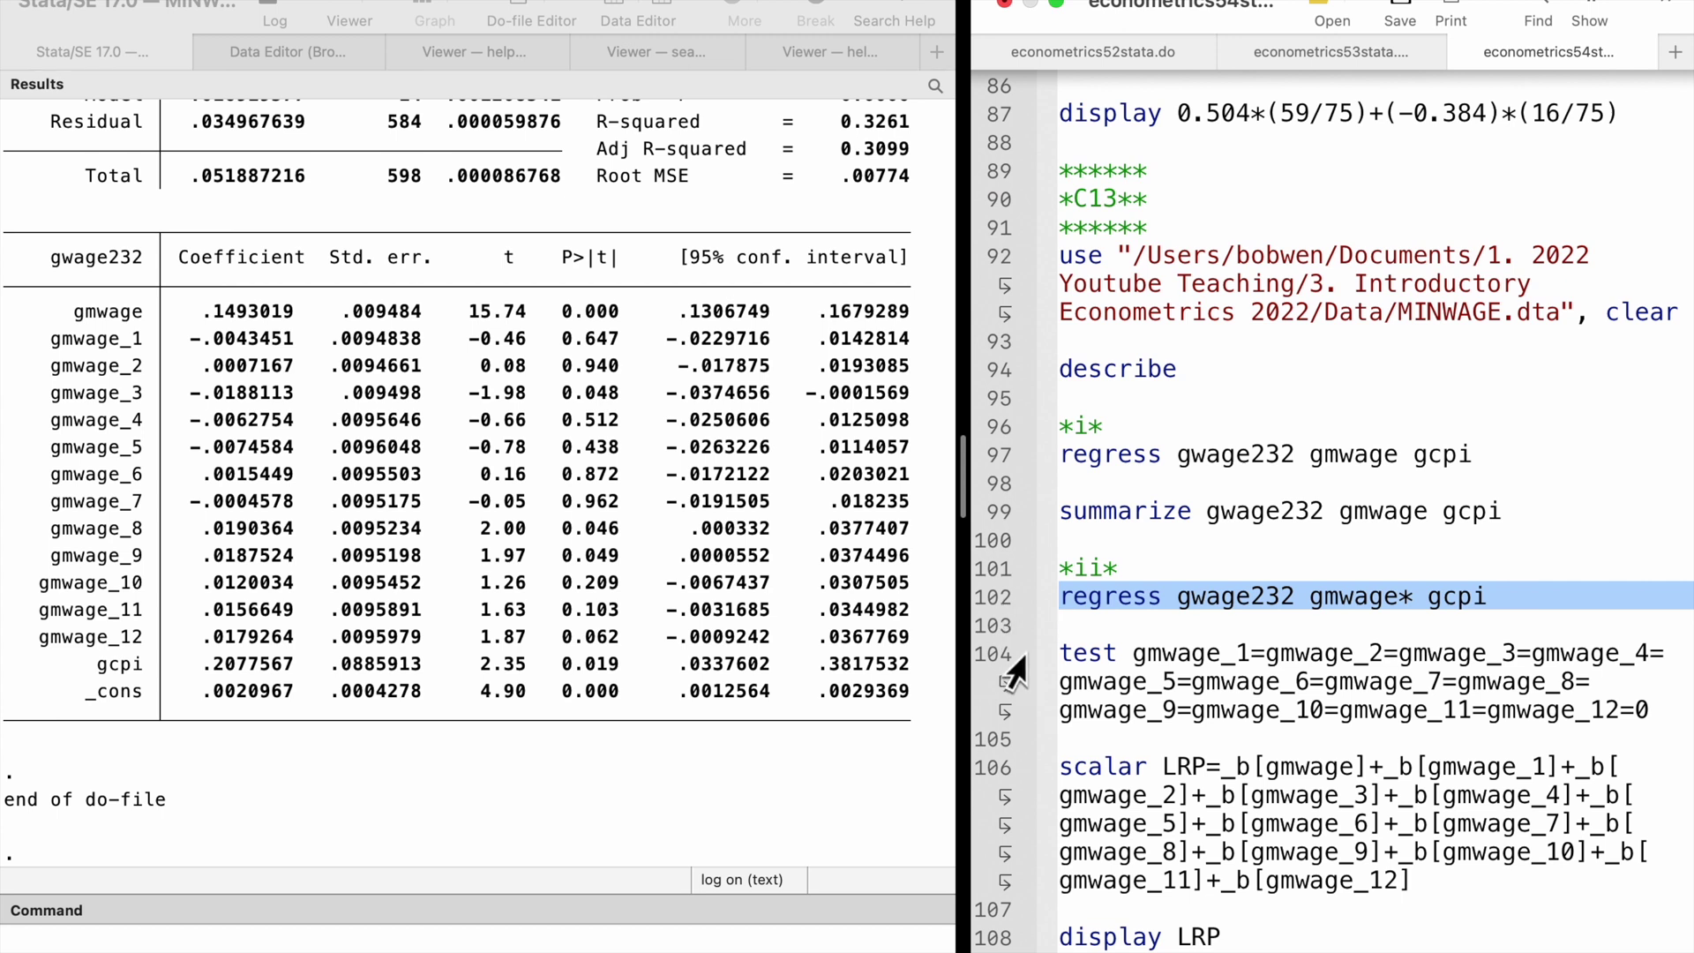
click(992, 653)
key(super+shift+d)
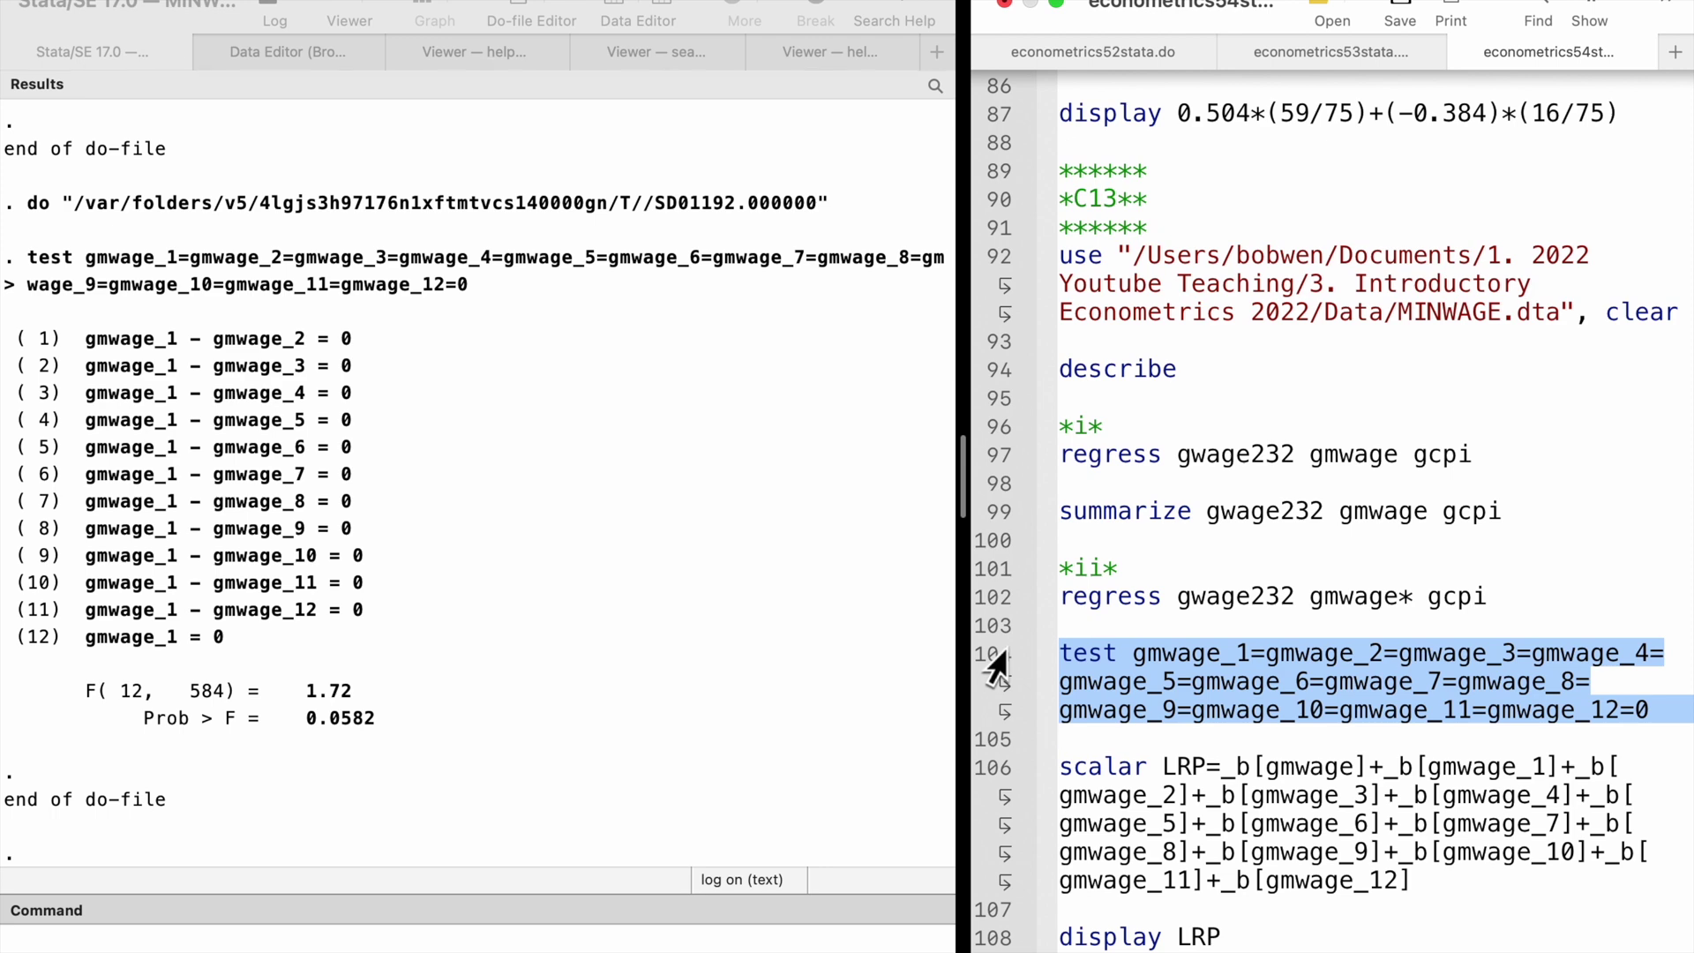
Compute the scalar LRP as the sum of the coefficients on gmwage and gmwage_1 through gmwage_12, and display it
click(990, 769)
key(super+shift+d)
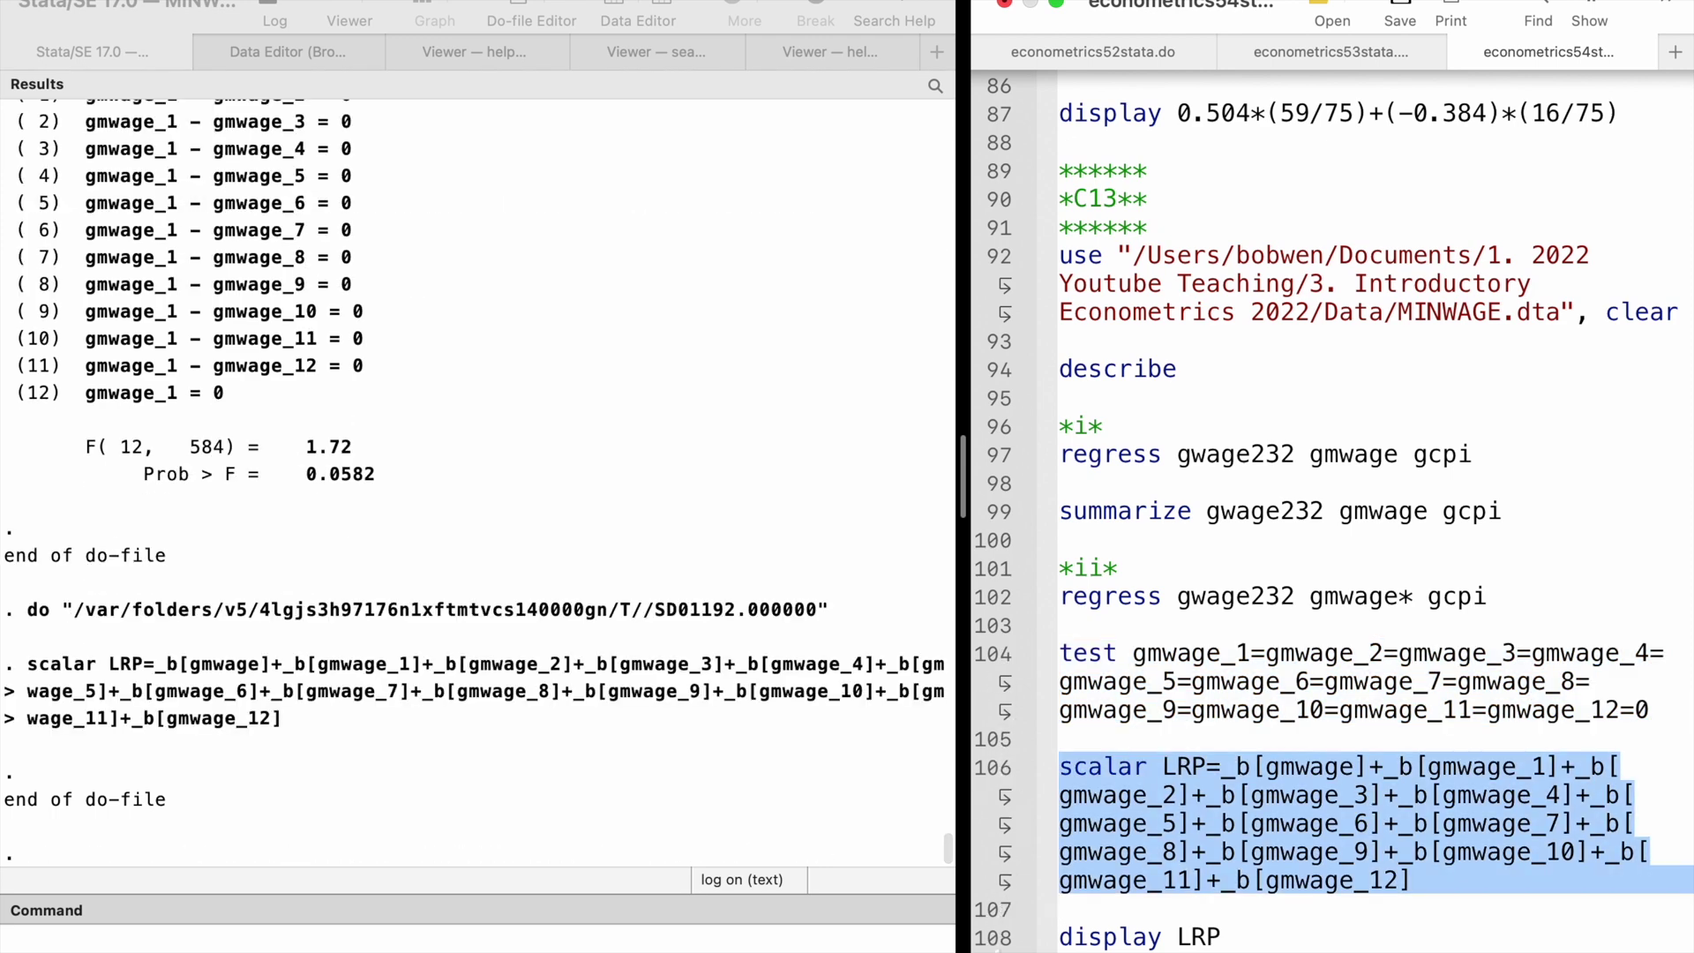
click(1001, 943)
key(super+shift+d)
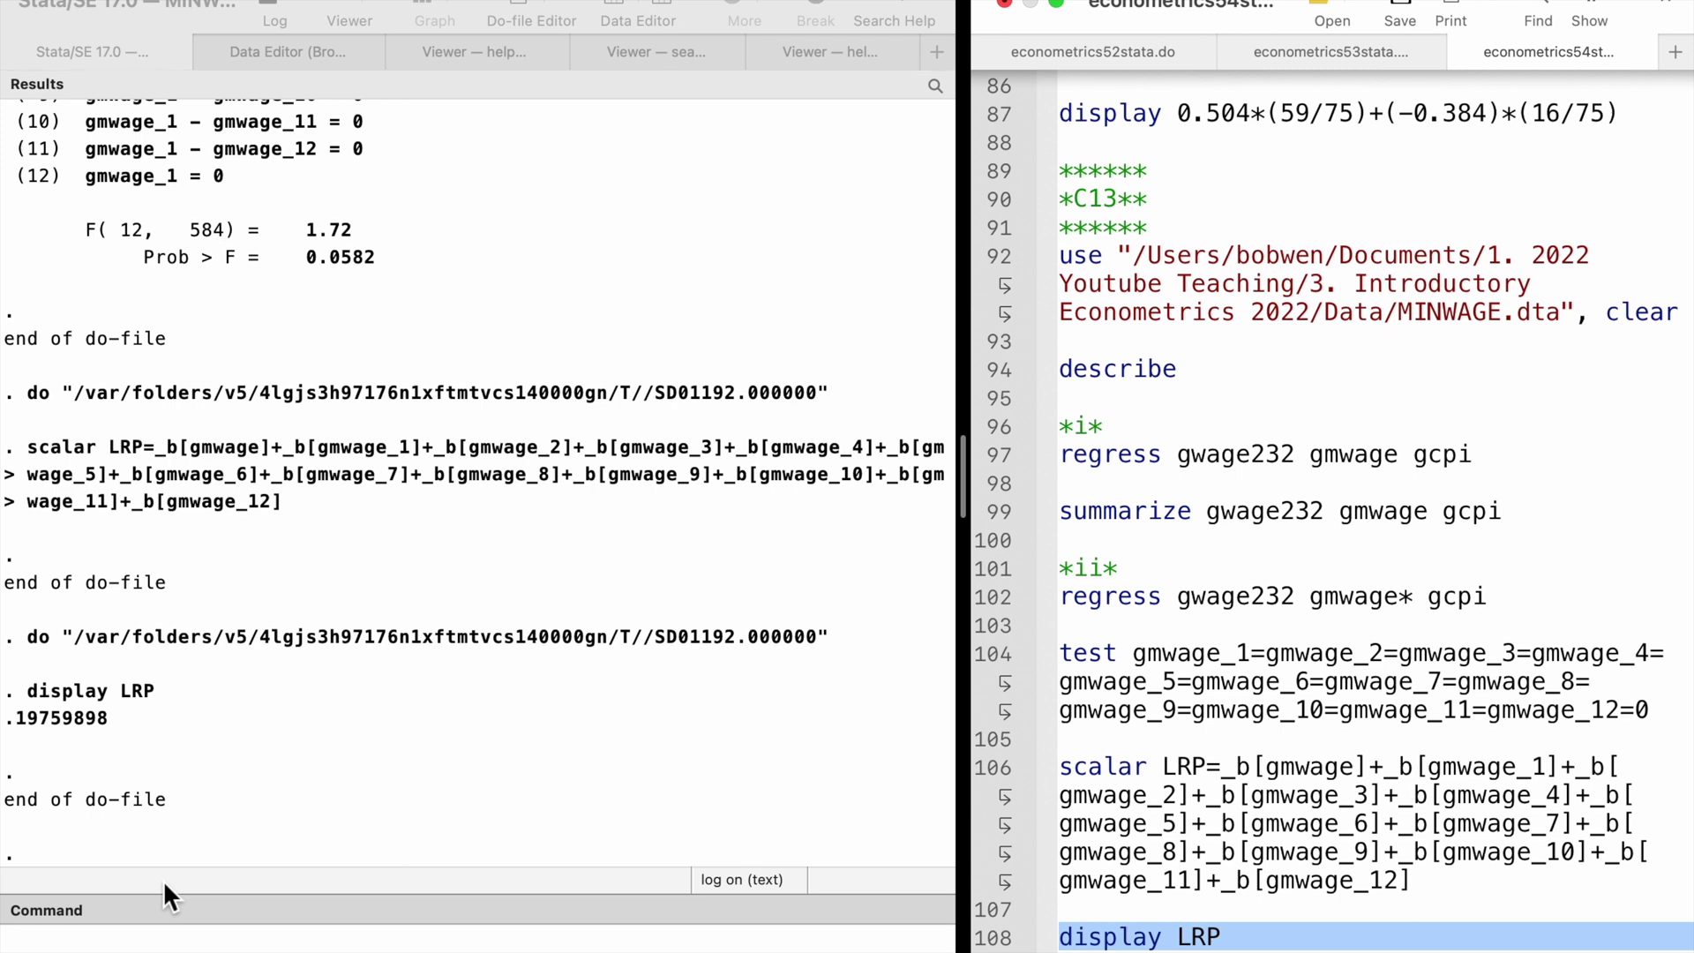
Run the C13 part iii regression of gemp232 on gmwage and gcpi
scroll(1235, 529, down, 8)
click(993, 256)
click(986, 286)
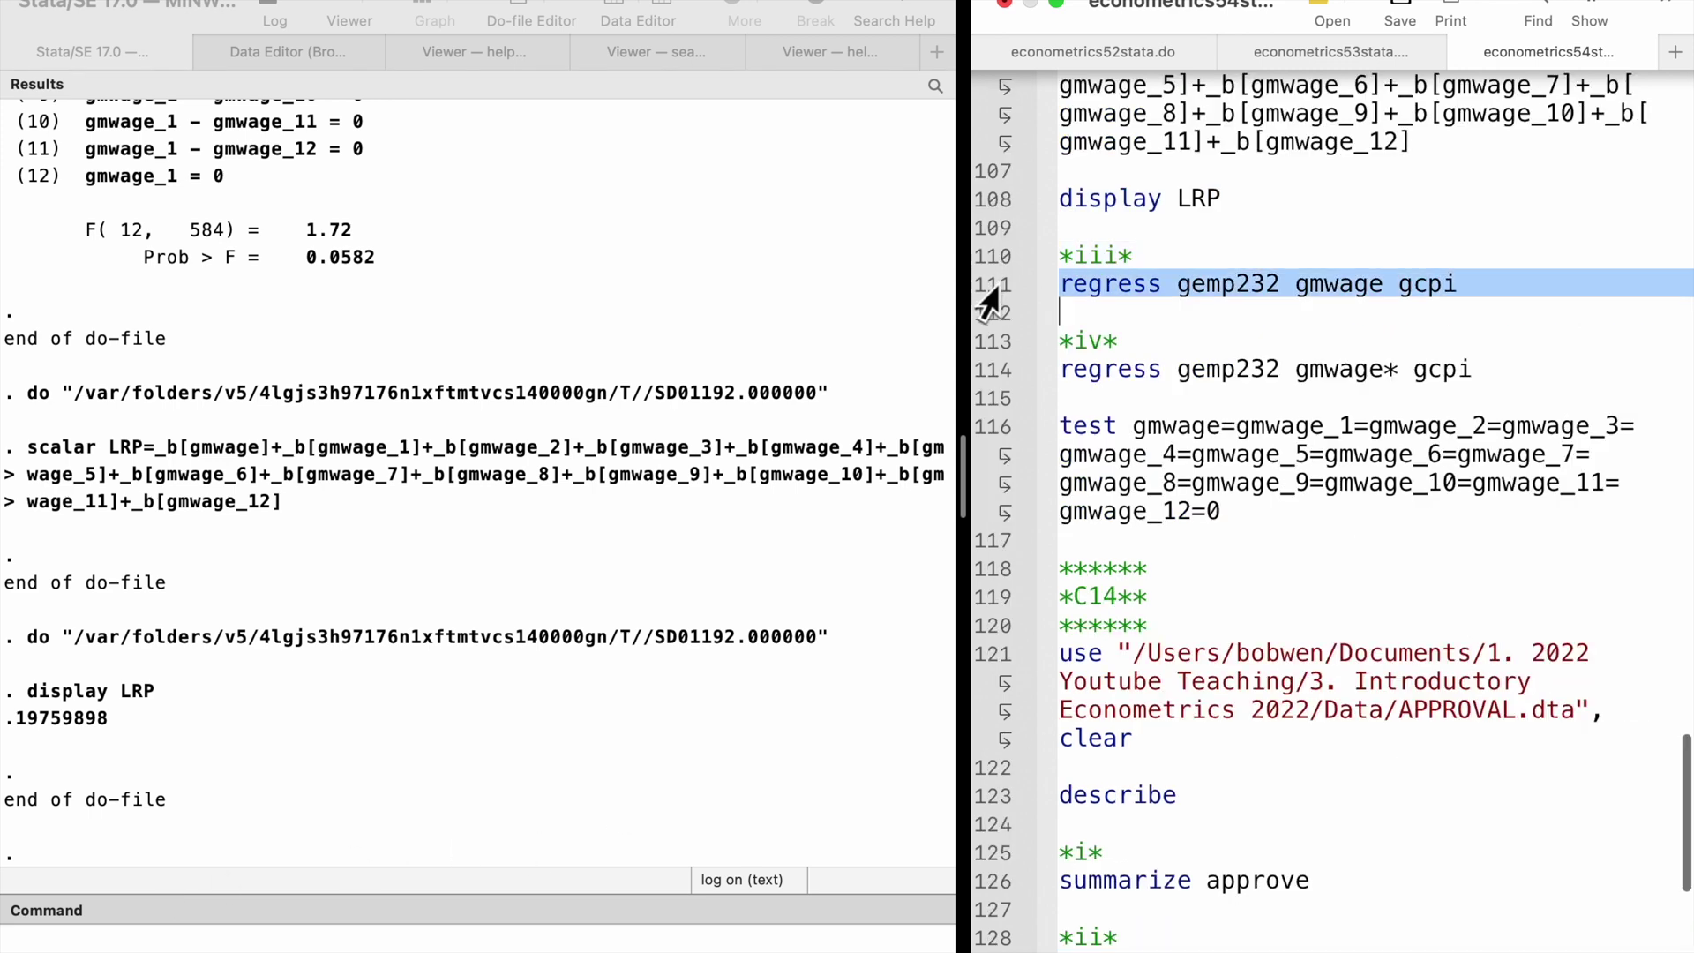
key(super+shift+d)
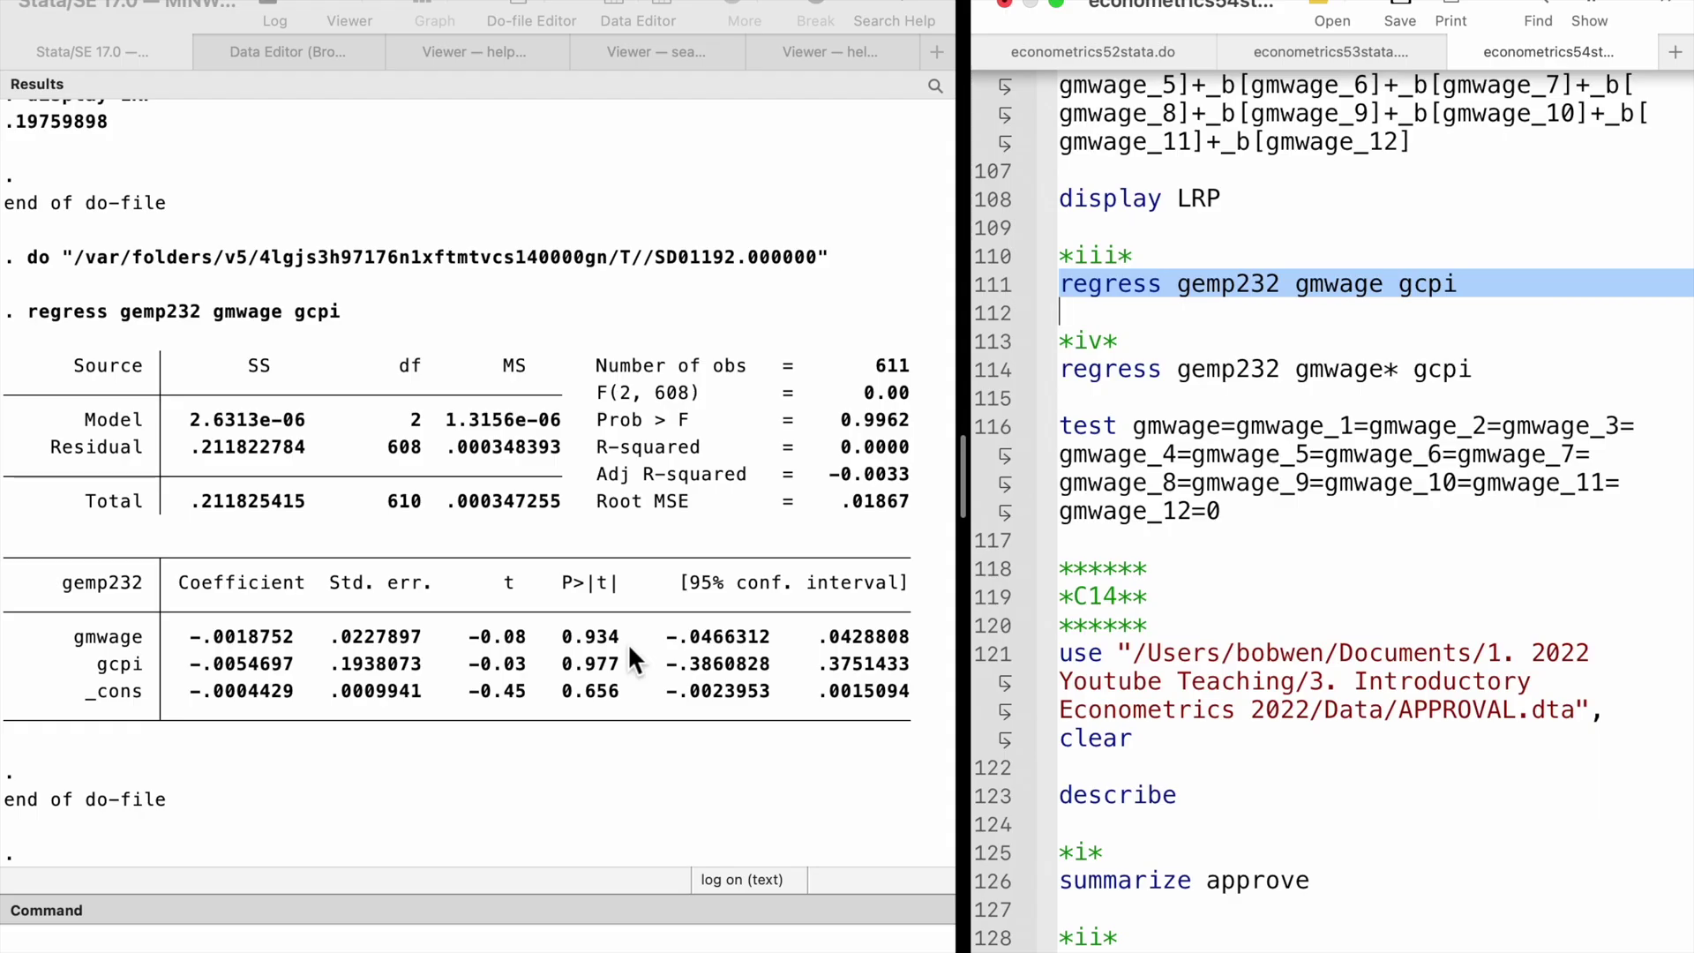
Run the C13 part iv regression of gemp232 on gmwage* and gcpi, and test that gmwage and gmwage_1 to gmwage_12 are jointly zero
click(990, 369)
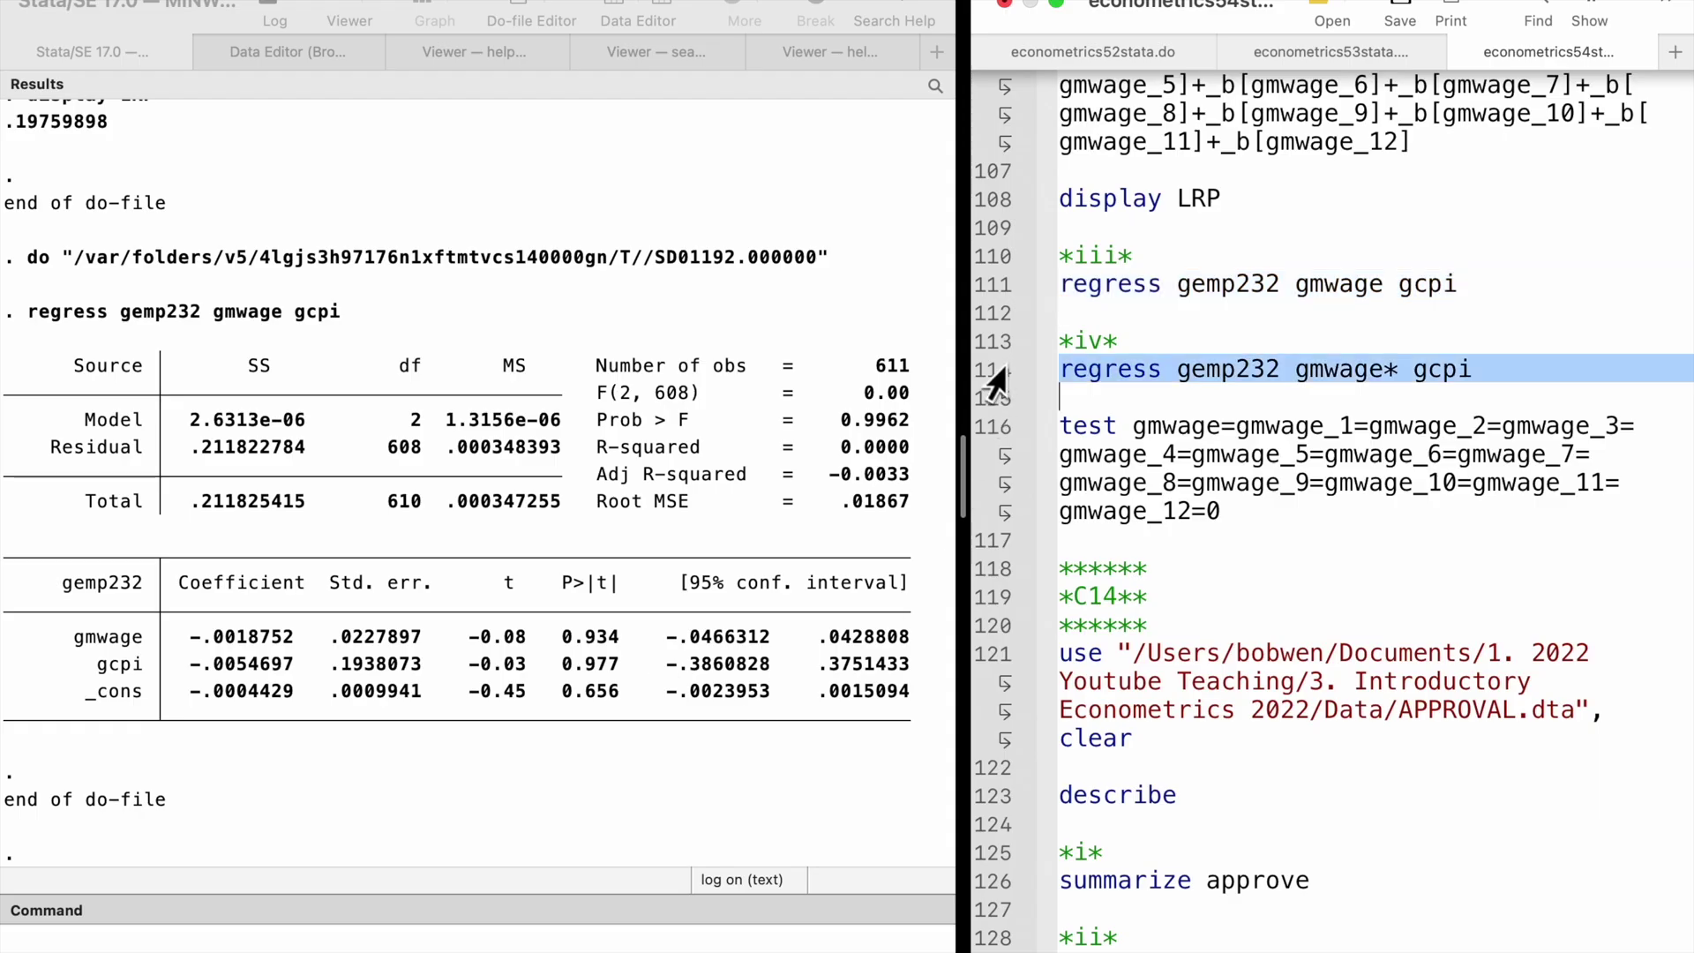
key(super+shift+d)
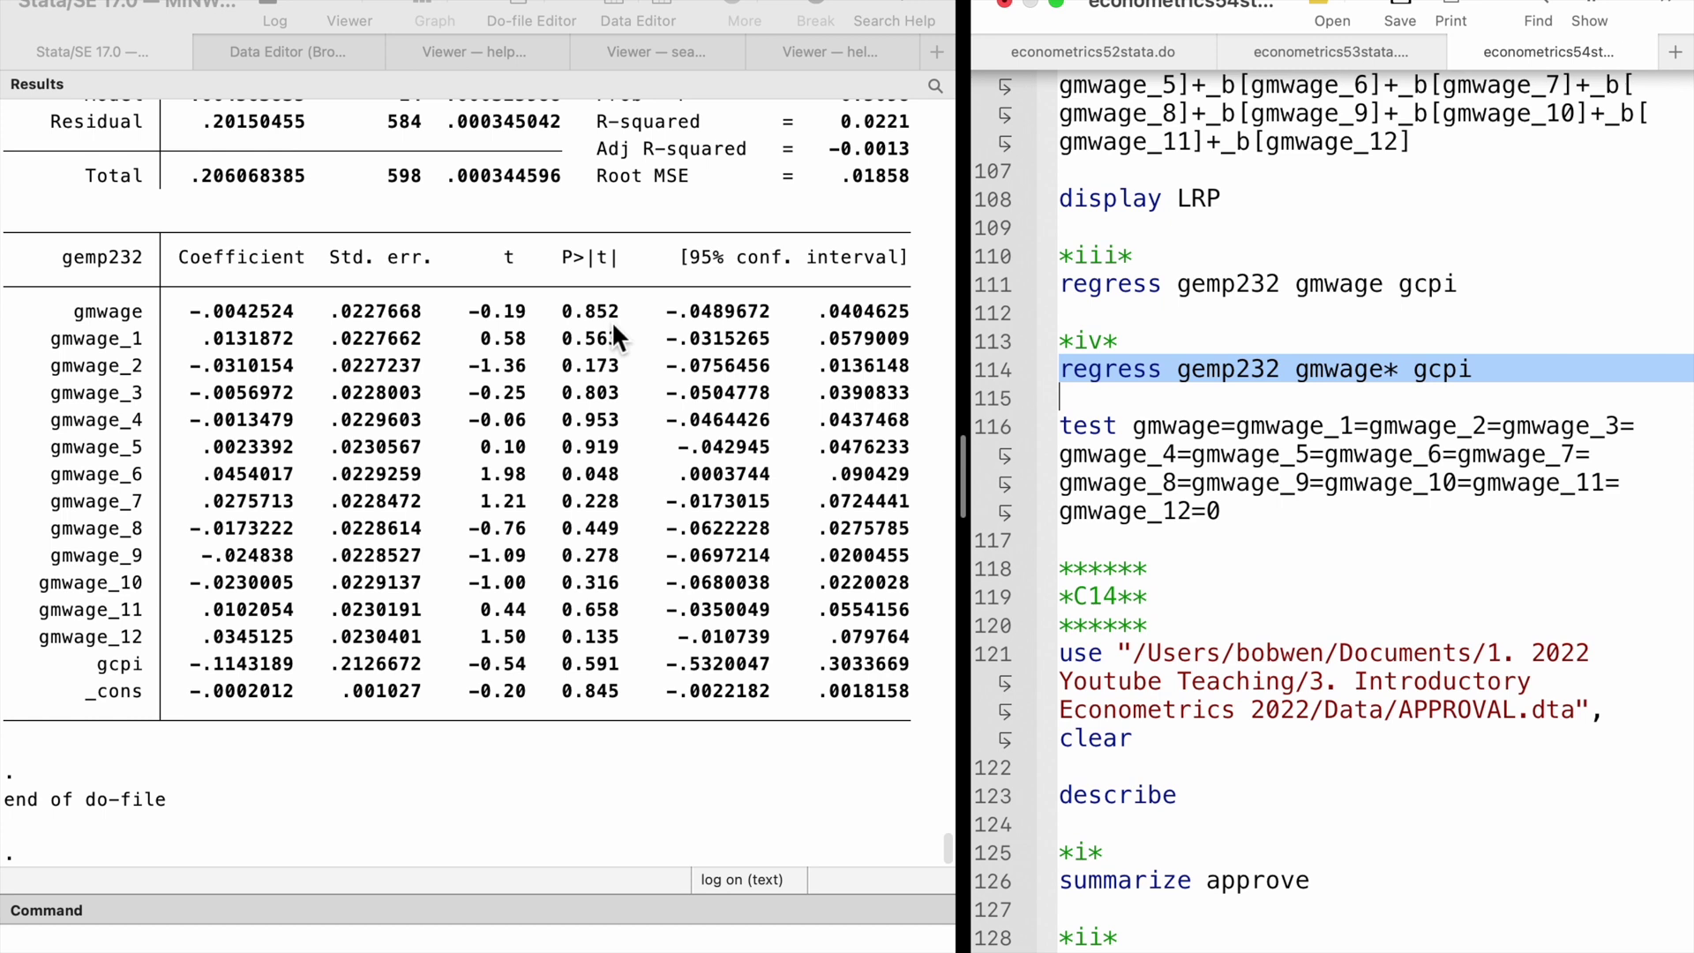
click(990, 432)
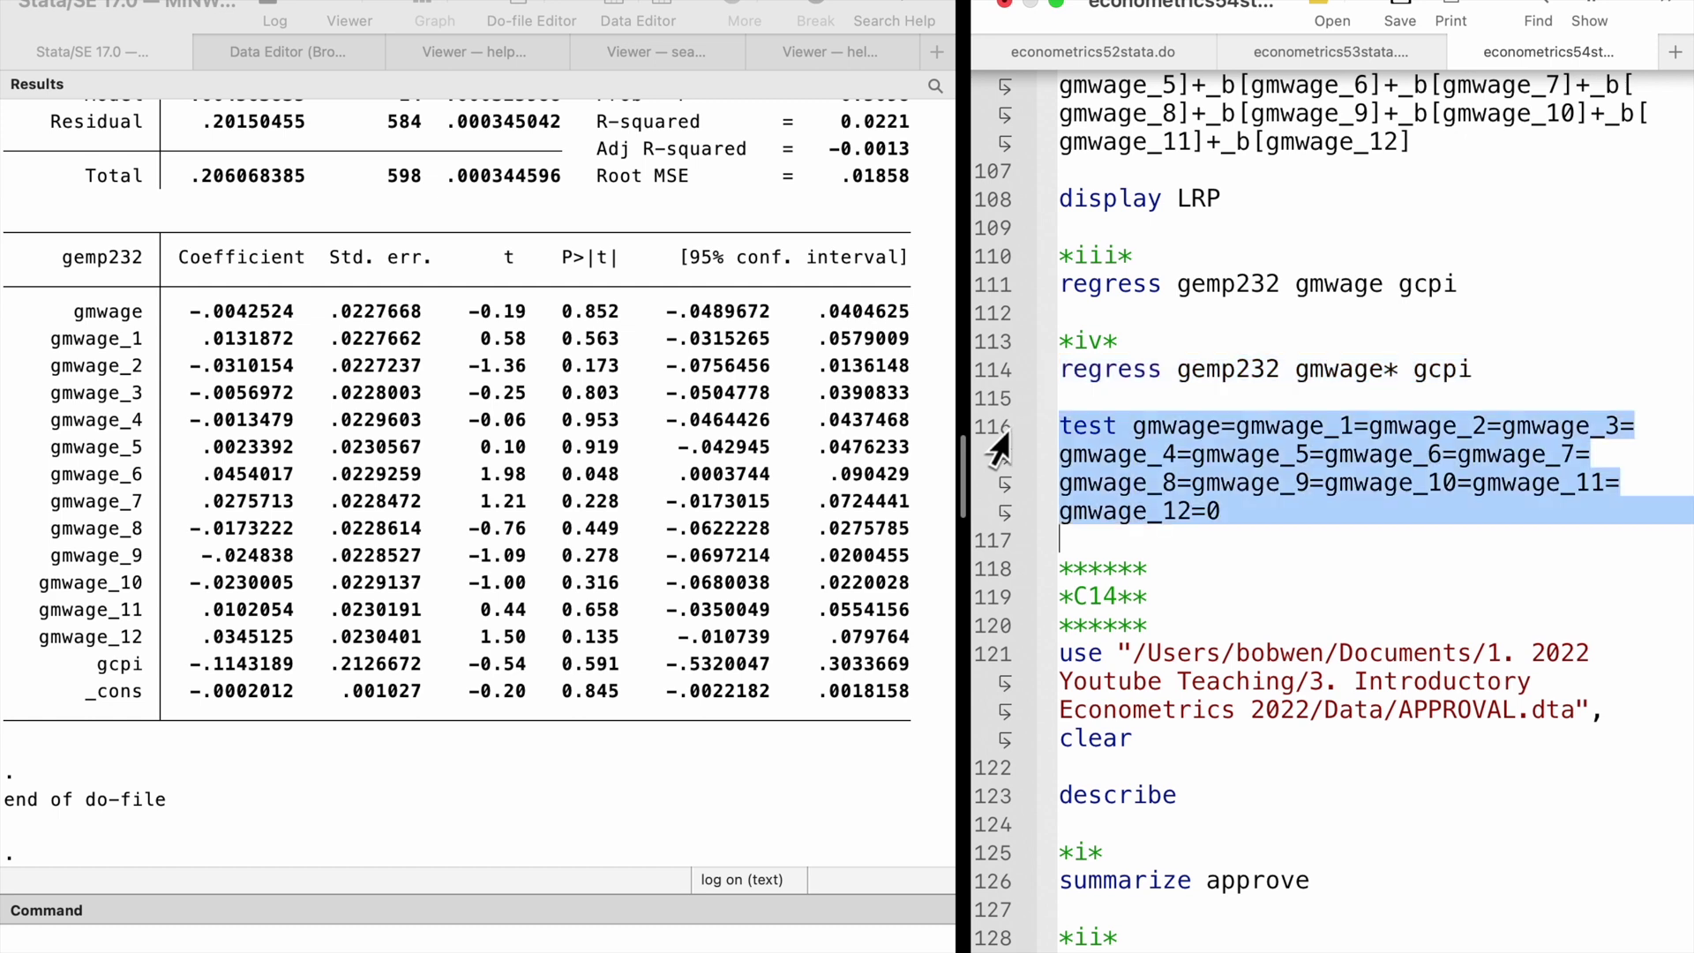
key(super+shift+d)
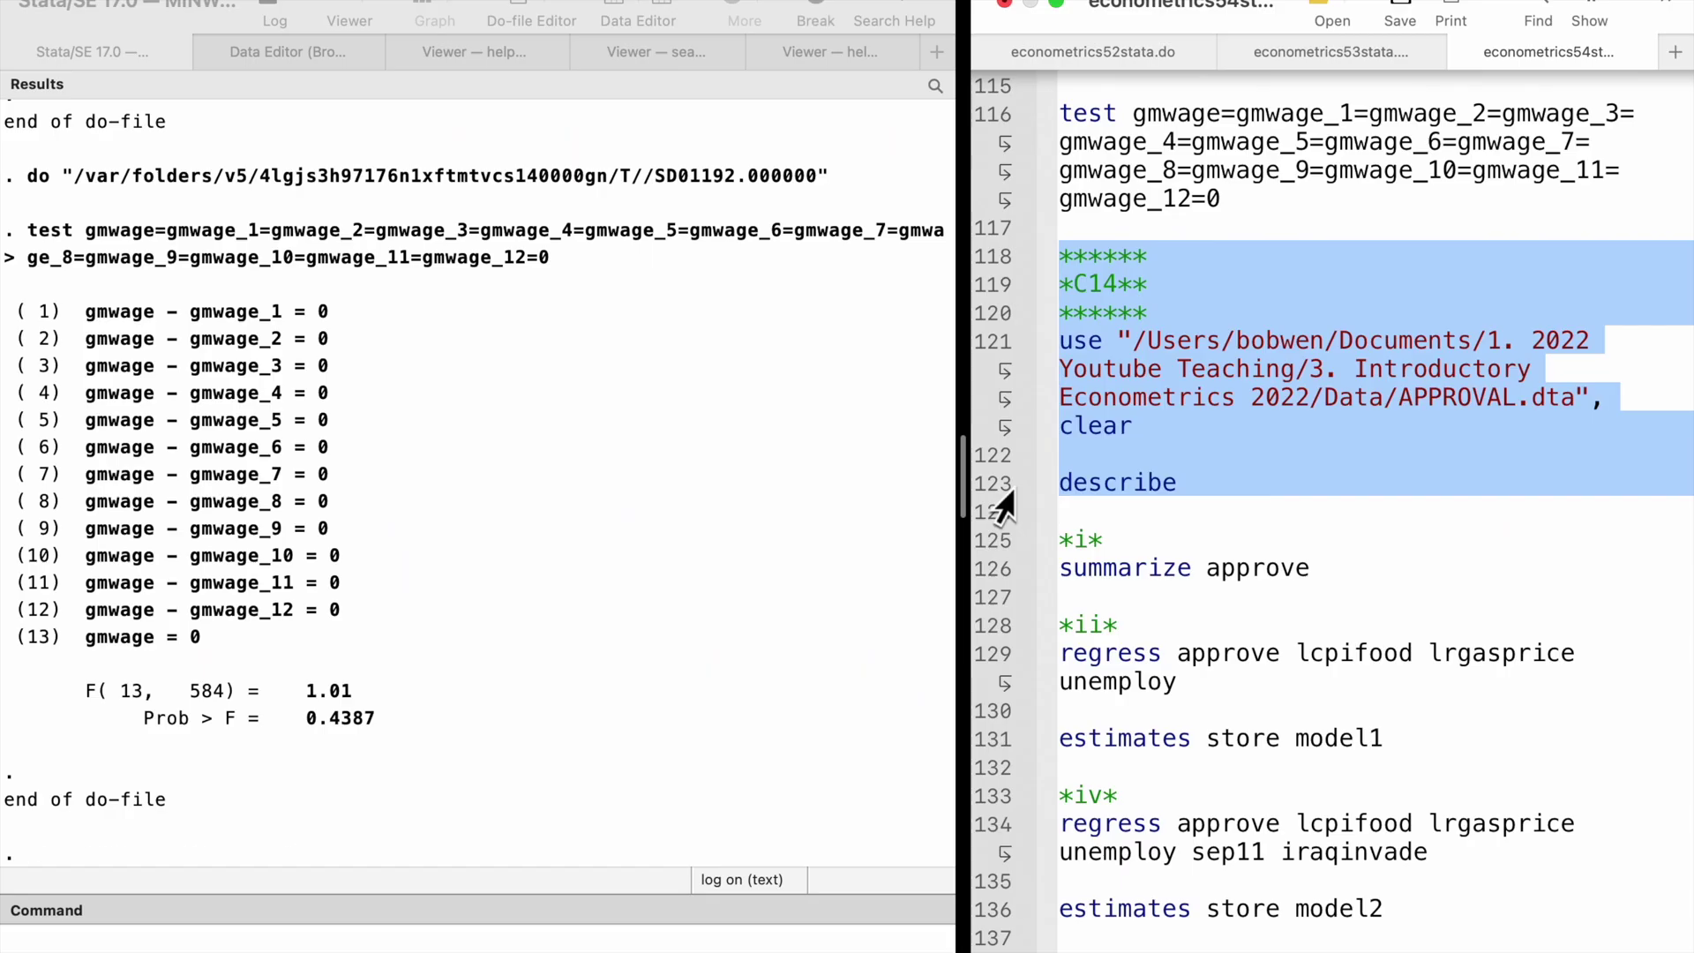
Run the C14 block that loads and describes APPROVAL.dta, and summarize approve for part i
key(super+shift+d)
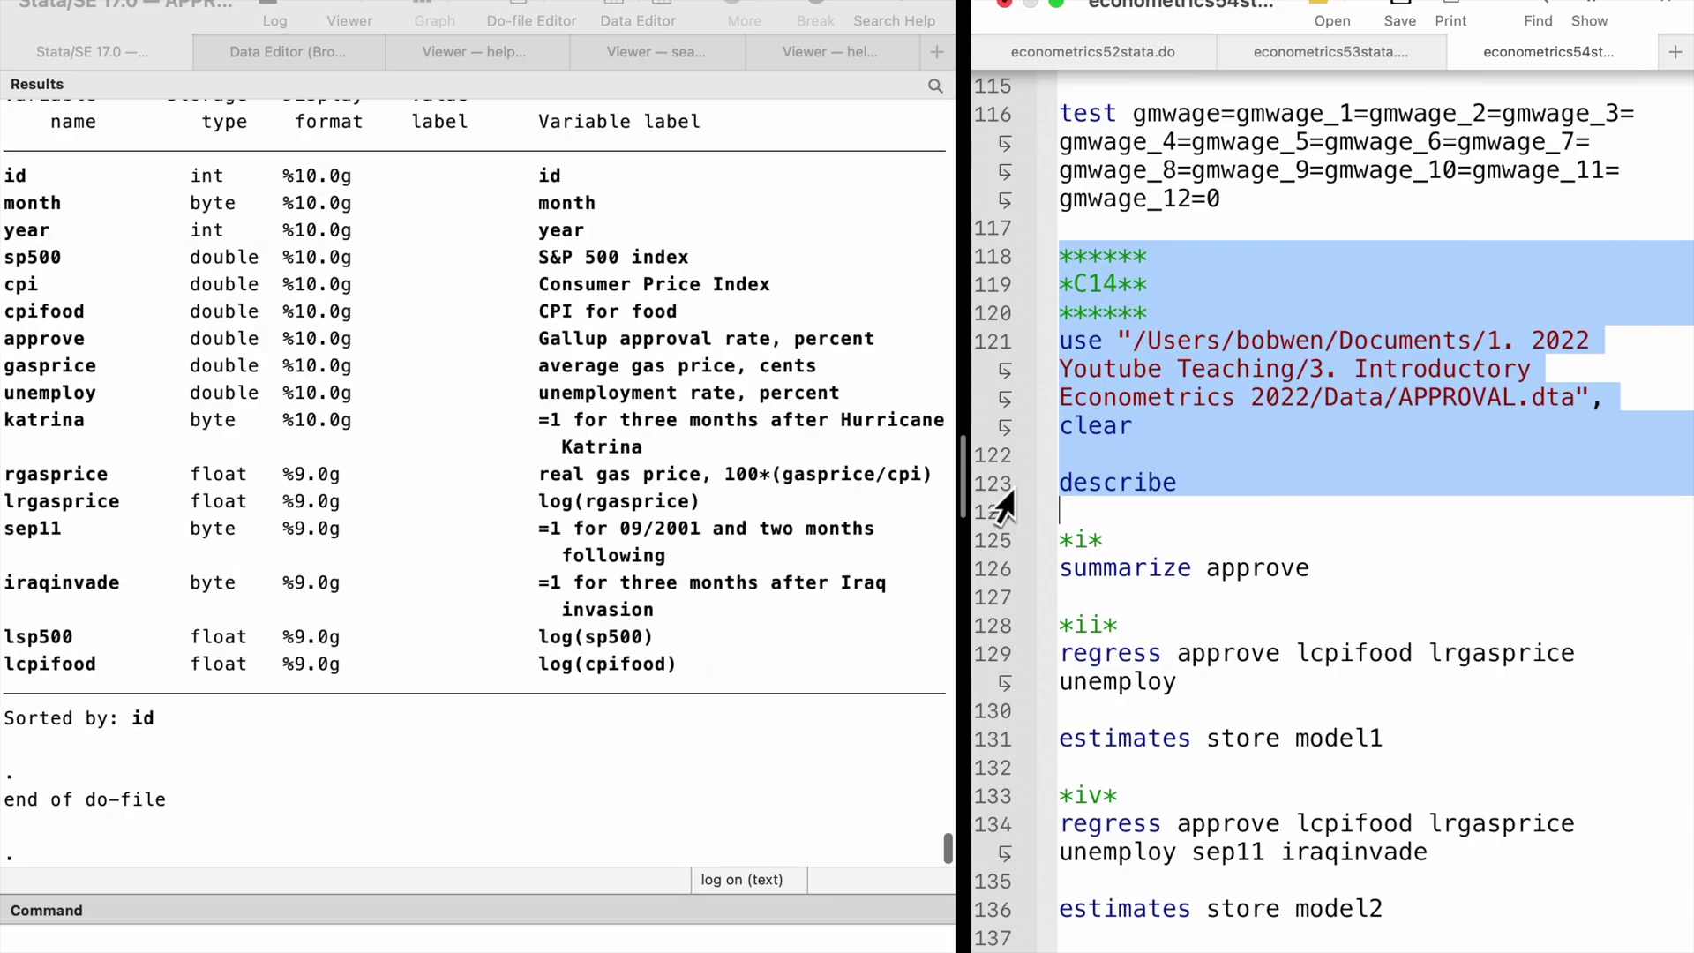
scroll(1110, 510, down, 5)
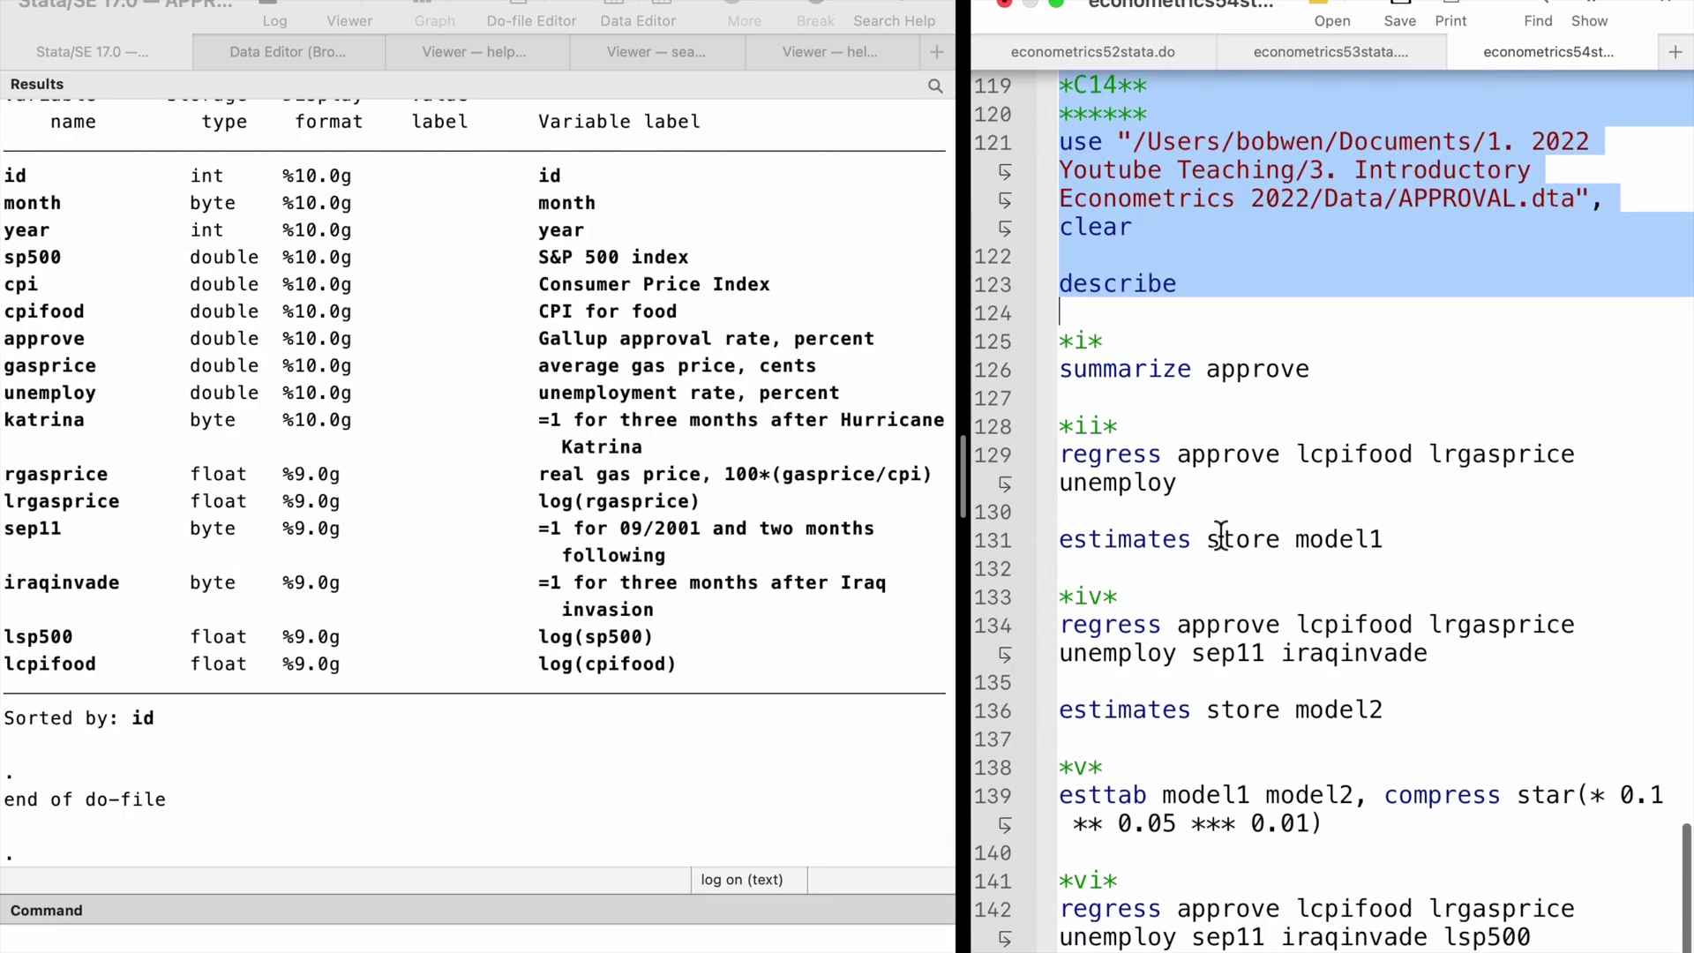
click(989, 402)
key(super+shift+d)
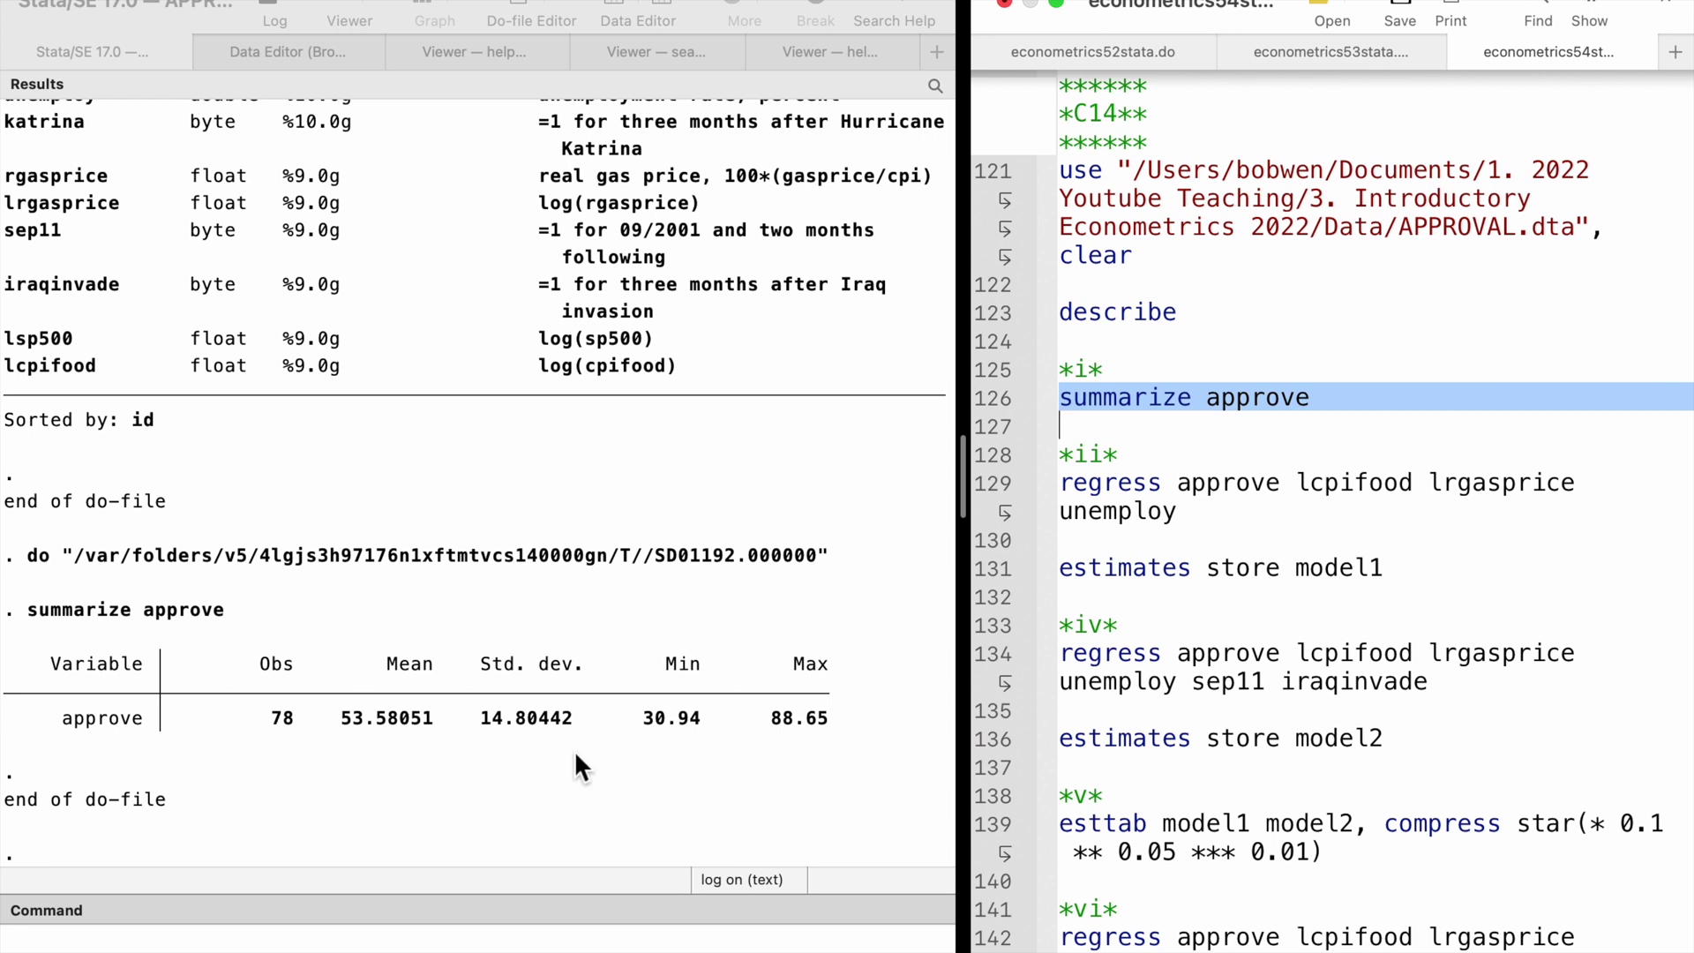
Run the C14 part ii regression of approve on lcpifood, lrgasprice and unemploy
click(990, 455)
click(987, 484)
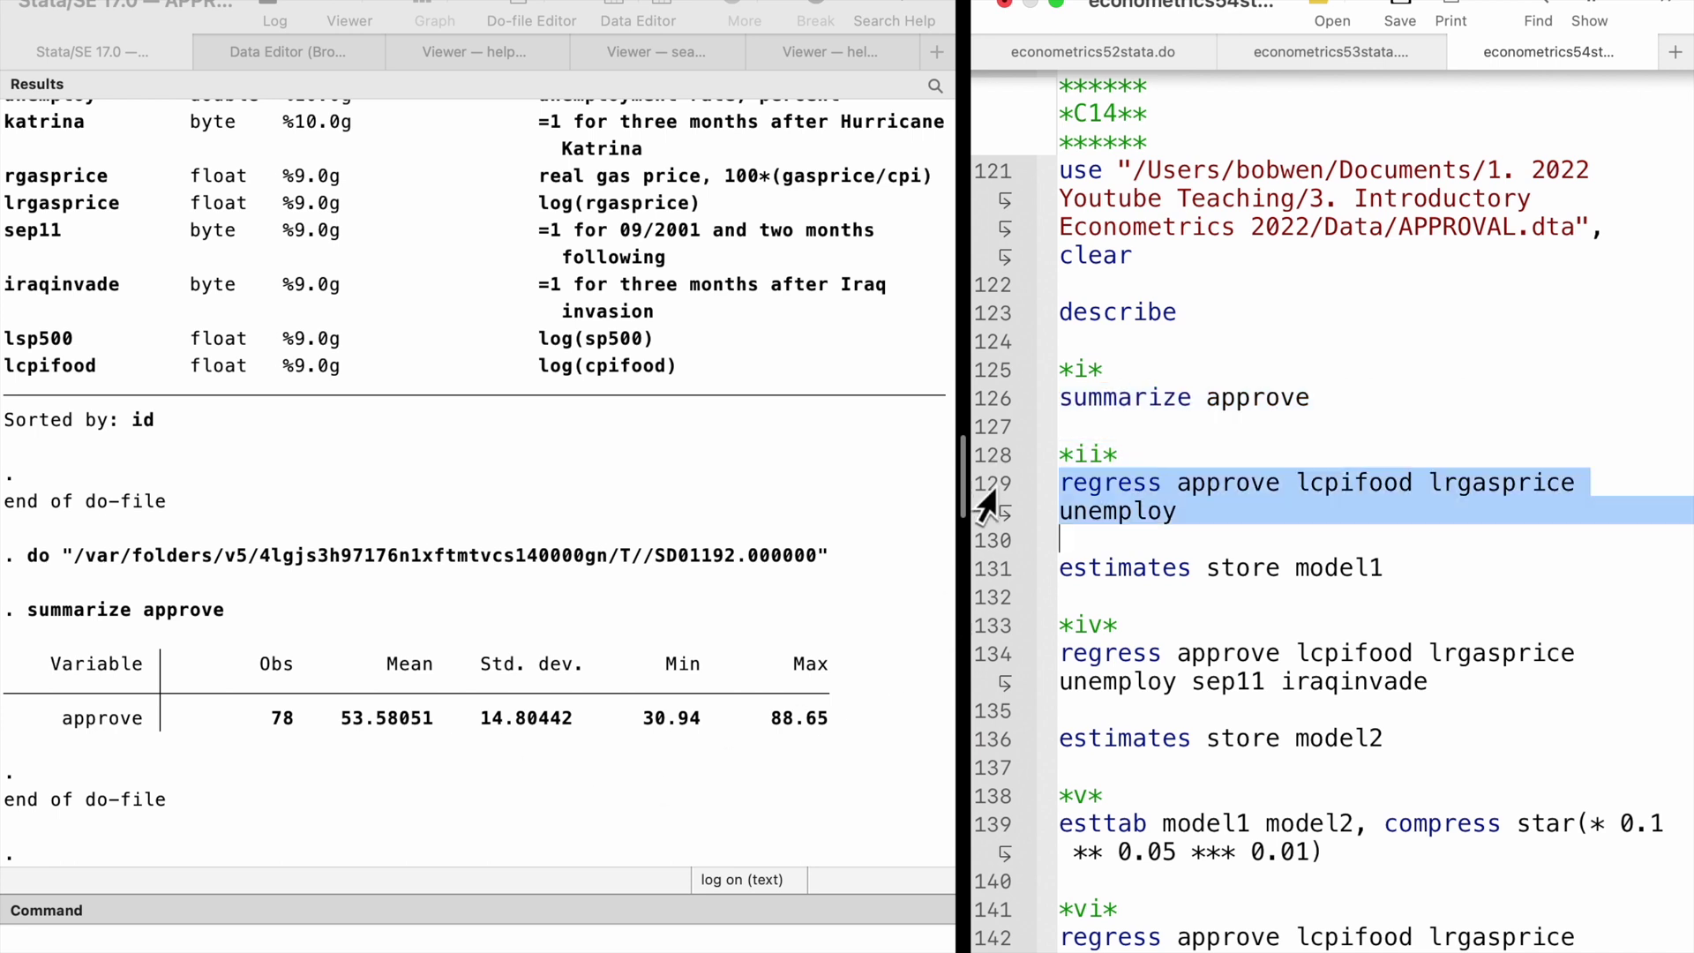
key(super+shift+d)
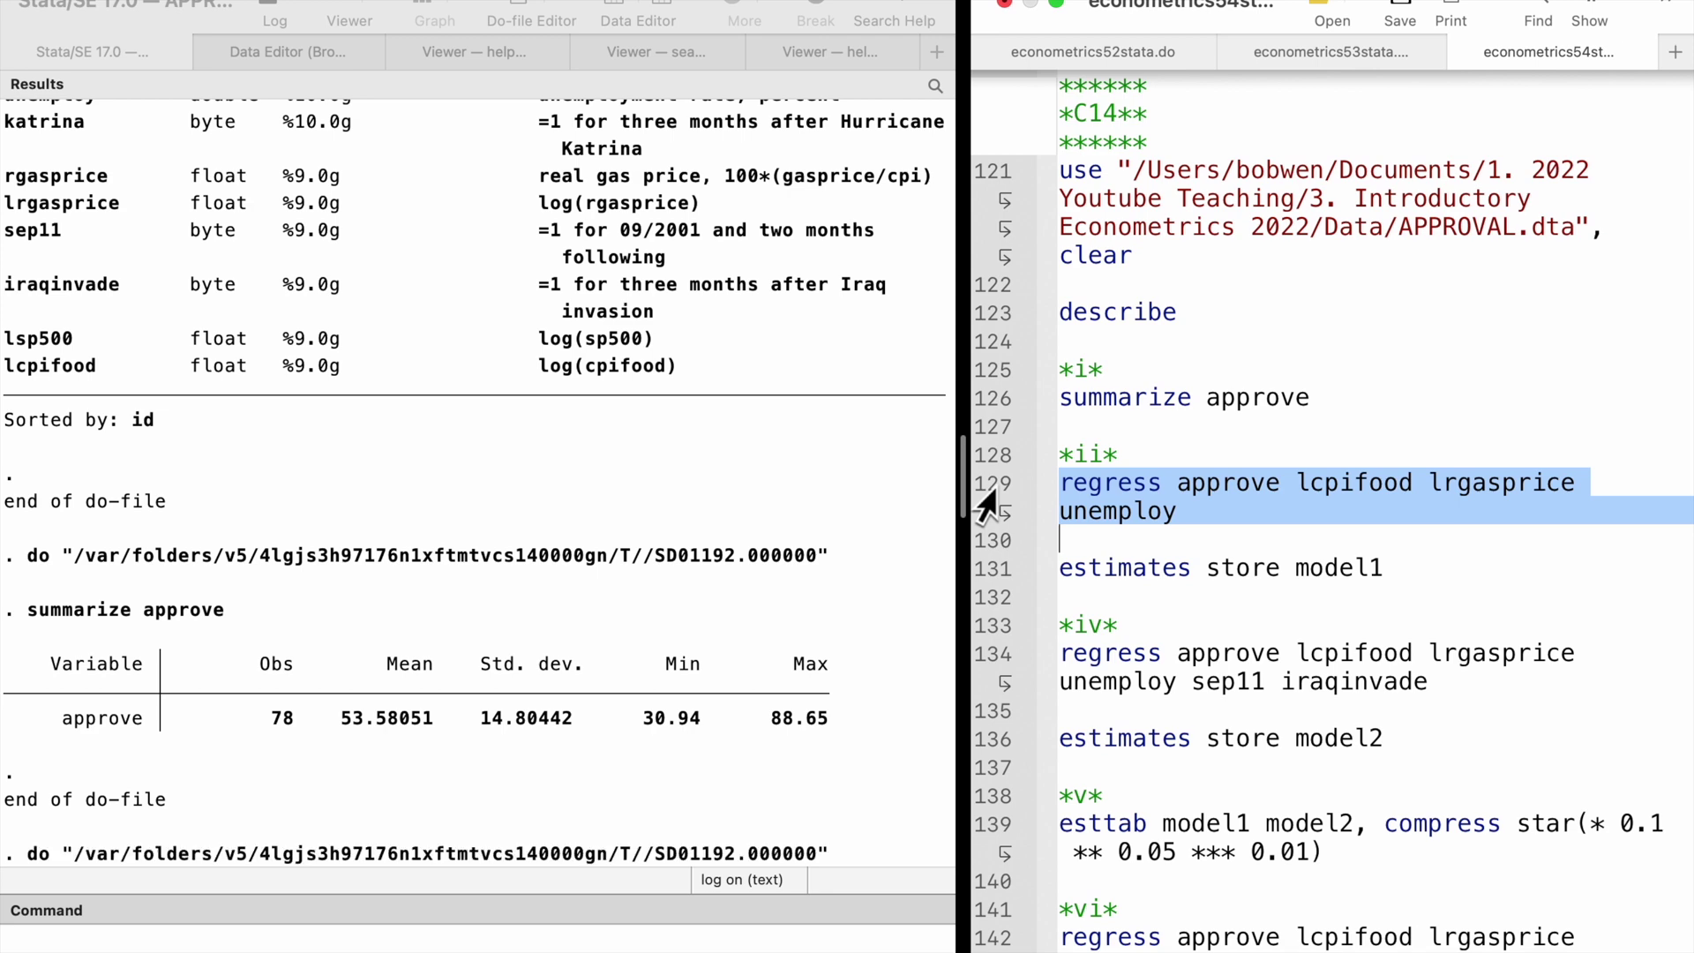